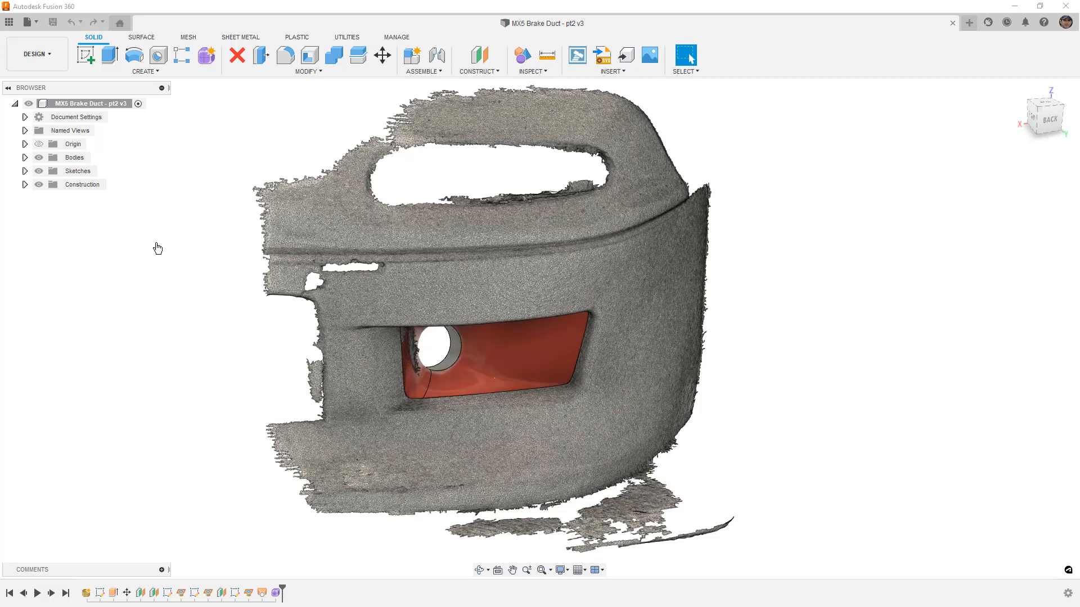
# Hide the Bumper mesh and the surface bodies Body1, Body2 and Body3.
pyautogui.click(25, 157)
pyautogui.click(49, 212)
pyautogui.click(49, 212)
pyautogui.click(49, 185)
pyautogui.click(49, 171)
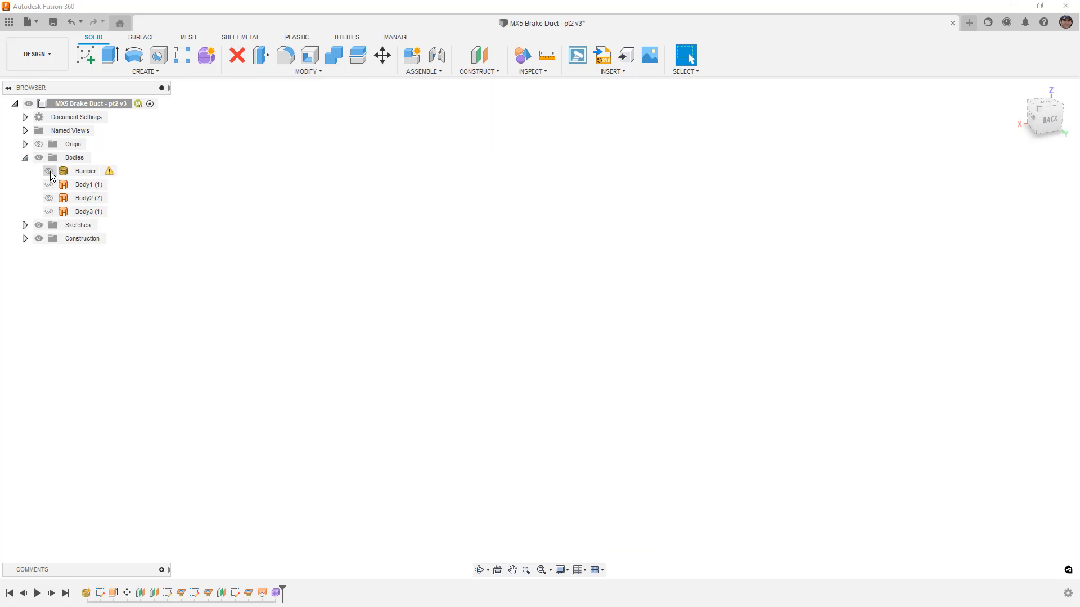
# Open the duct's form feature for editing, make an in-place copy of Body1 and hide the original.
pyautogui.click(276, 593)
pyautogui.doubleClick(276, 594)
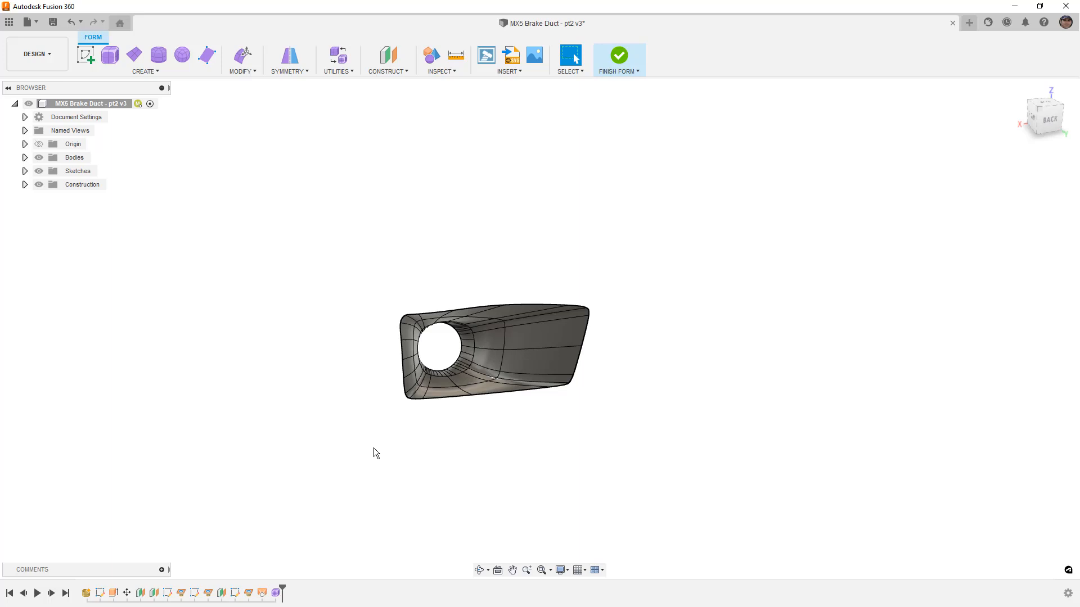
pyautogui.click(25, 158)
pyautogui.click(71, 185)
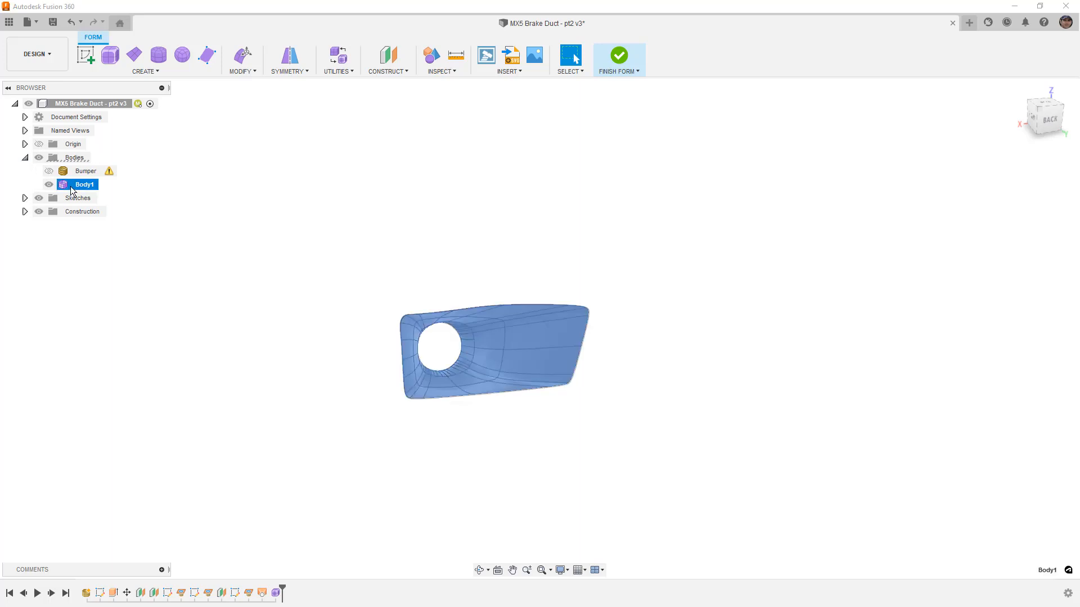
pyautogui.hotkey('ctrl', 'v')
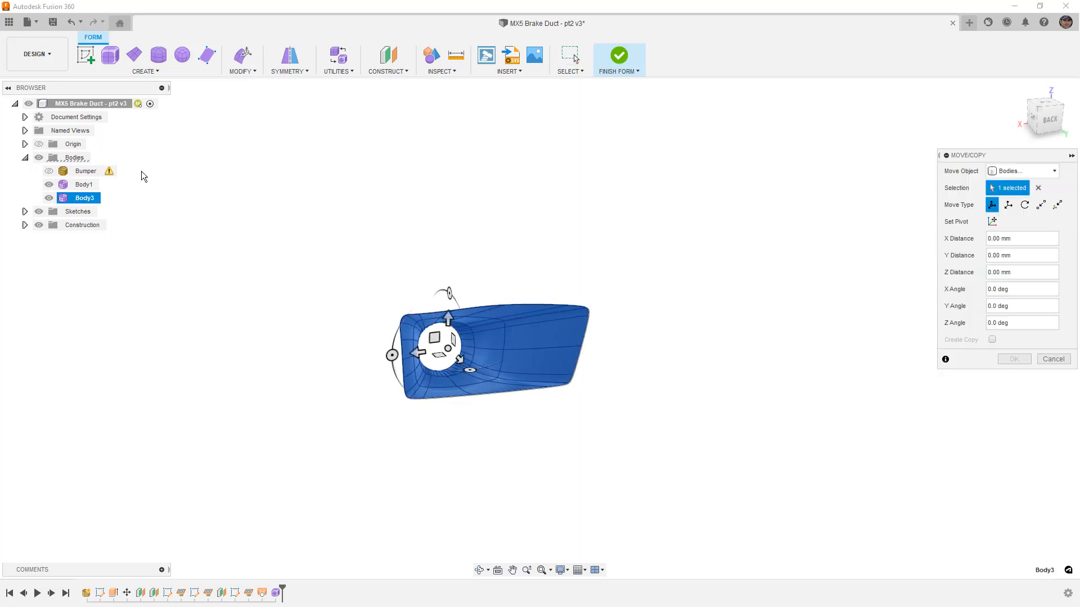
pyautogui.click(1014, 359)
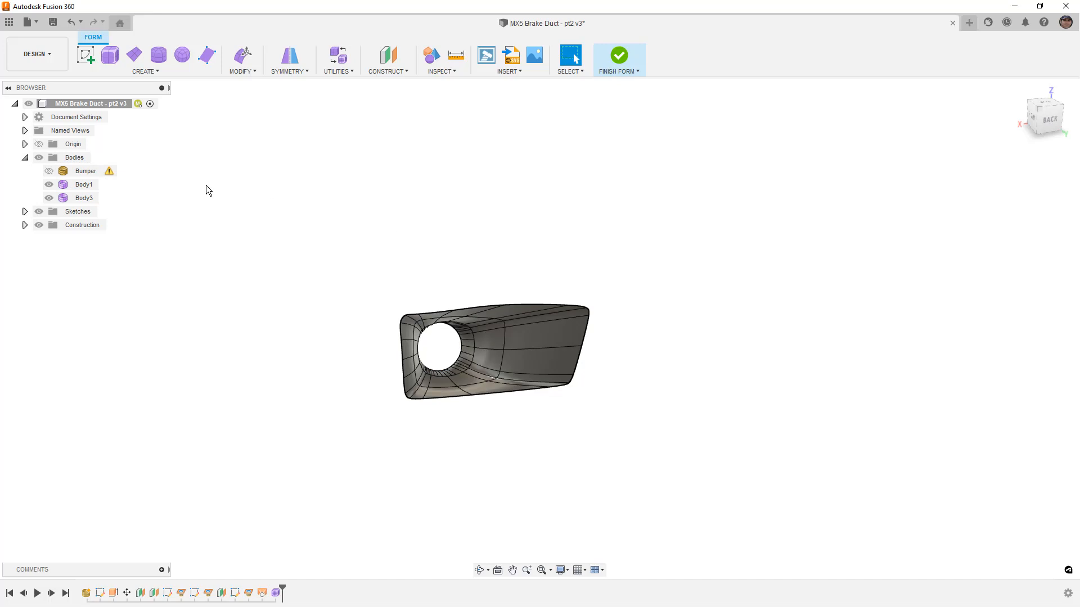
pyautogui.click(48, 185)
# Delete the full edge loop around the round outlet rim of the copied duct body.
pyautogui.keyDown('shift'); pyautogui.moveTo(586, 211); pyautogui.dragTo(579, 245, button='middle'); pyautogui.keyUp('shift')
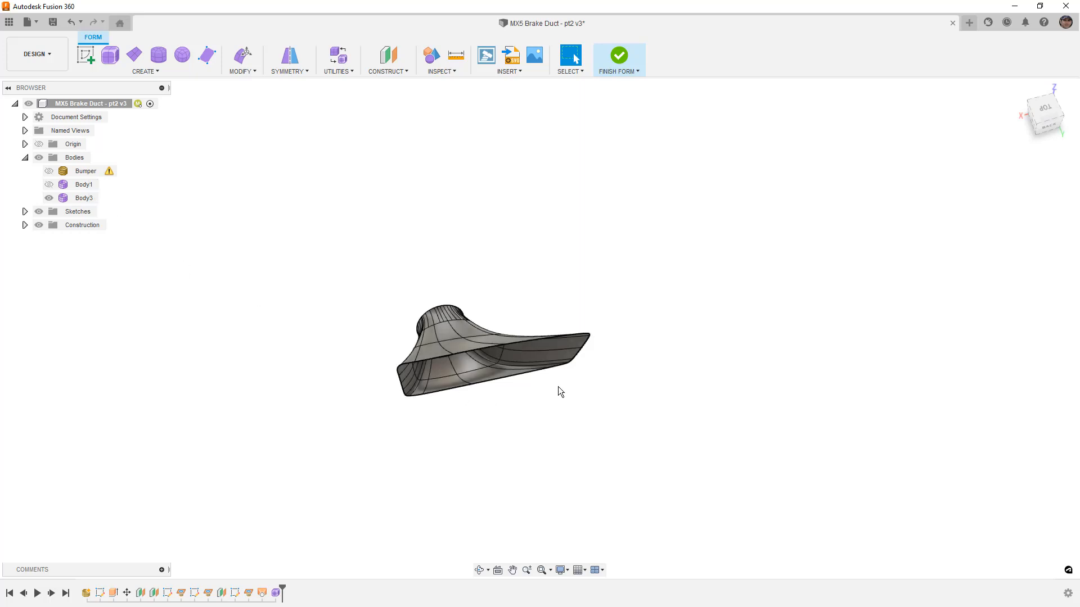
pyautogui.click(494, 372)
pyautogui.scroll(3, 494, 372)
pyautogui.moveTo(495, 373)
pyautogui.keyDown('shift'); pyautogui.mouseDown(button='middle')
pyautogui.moveTo(477, 300)
pyautogui.moveTo(478, 379)
pyautogui.mouseUp(button='middle'); pyautogui.keyUp('shift')
pyautogui.press('Escape')
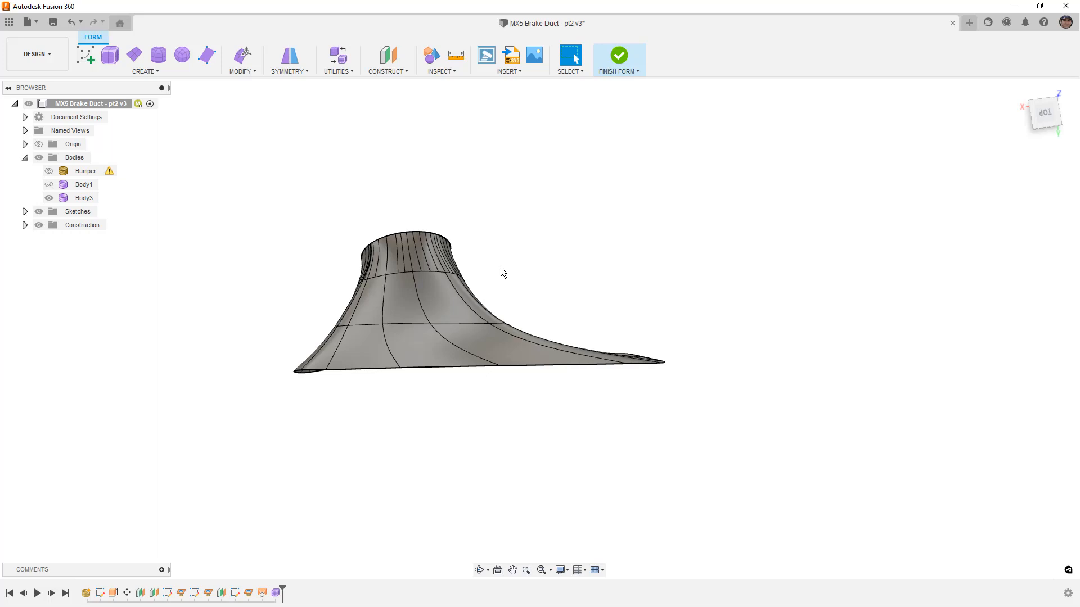
pyautogui.scroll(3, 433, 235)
pyautogui.keyDown('shift'); pyautogui.moveTo(431, 239); pyautogui.dragTo(404, 238, button='middle'); pyautogui.keyUp('shift')
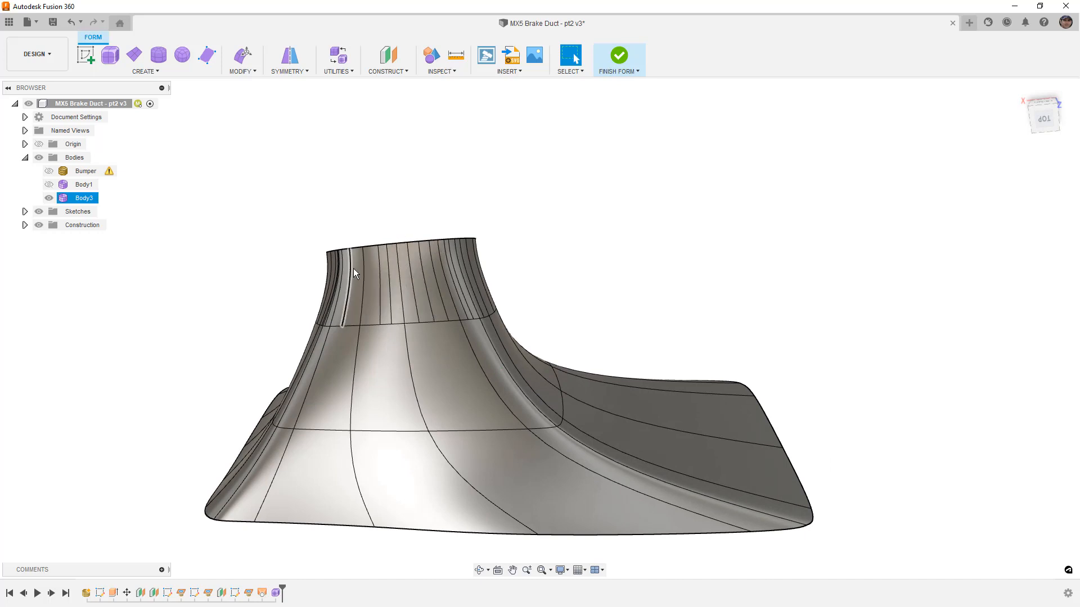
pyautogui.scroll(2, 412, 237)
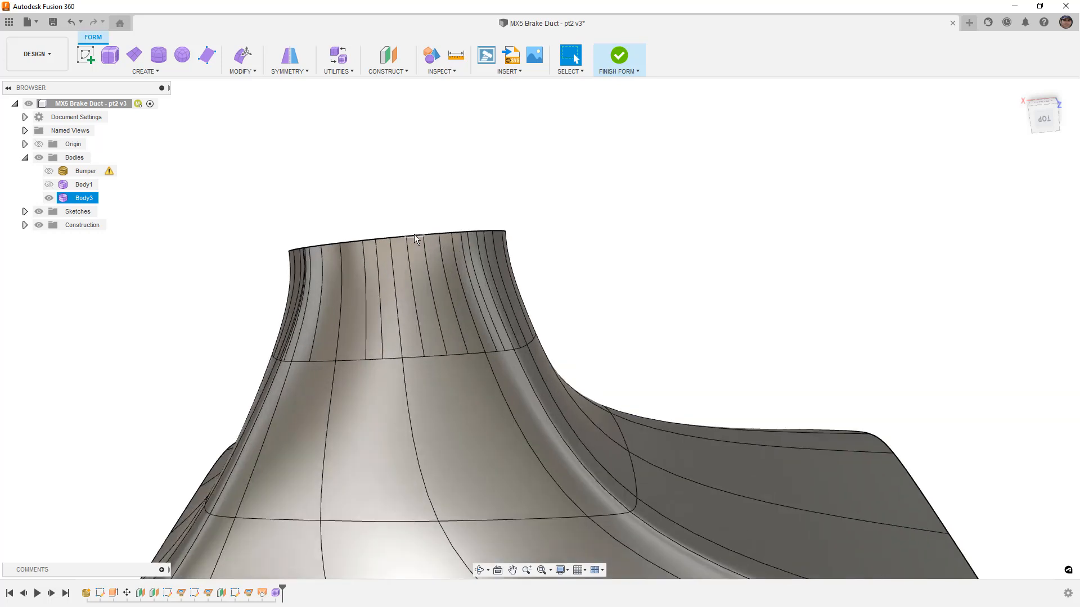
pyautogui.doubleClick(414, 234)
pyautogui.press('Delete')
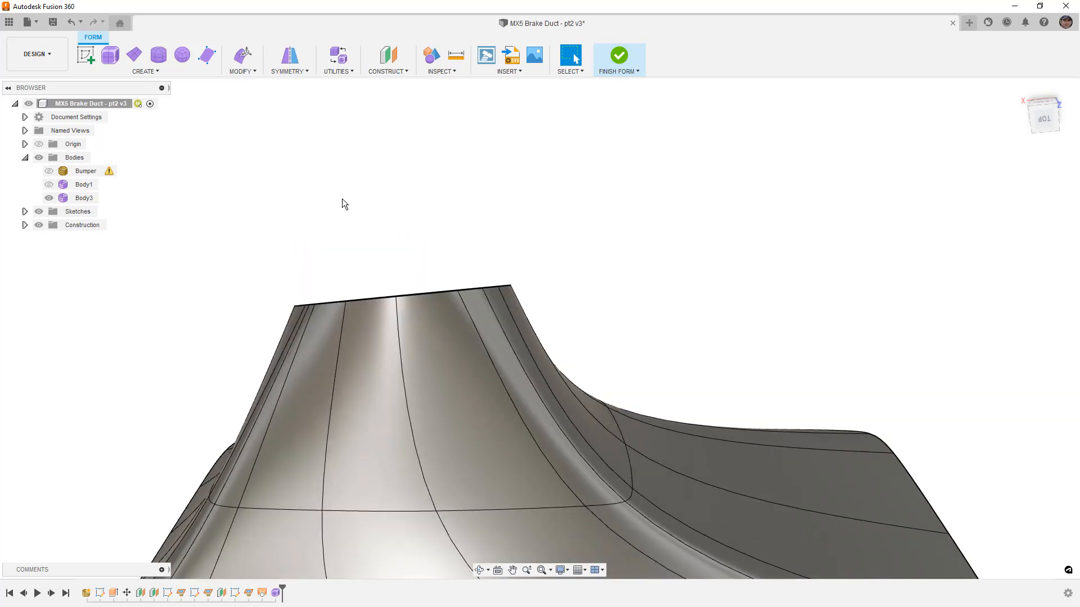
# Try to insert an edge beside one of the edges running down from the outlet rim, with insert location 1.00.
pyautogui.scroll(-5, 376, 200)
pyautogui.keyDown('shift'); pyautogui.moveTo(376, 200); pyautogui.dragTo(470, 271, button='middle'); pyautogui.keyUp('shift')
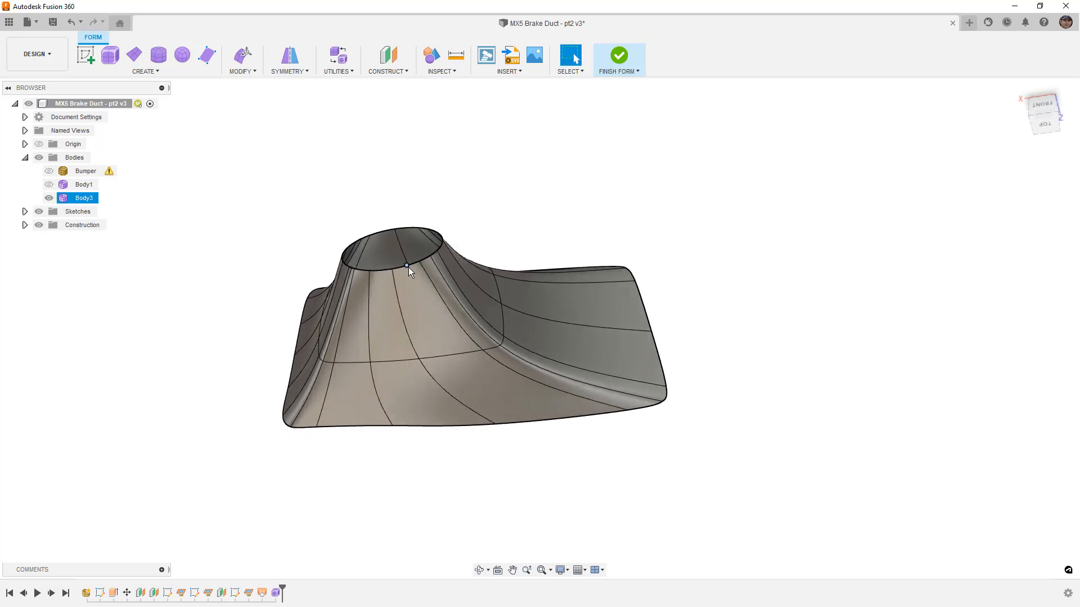
pyautogui.scroll(5, 434, 259)
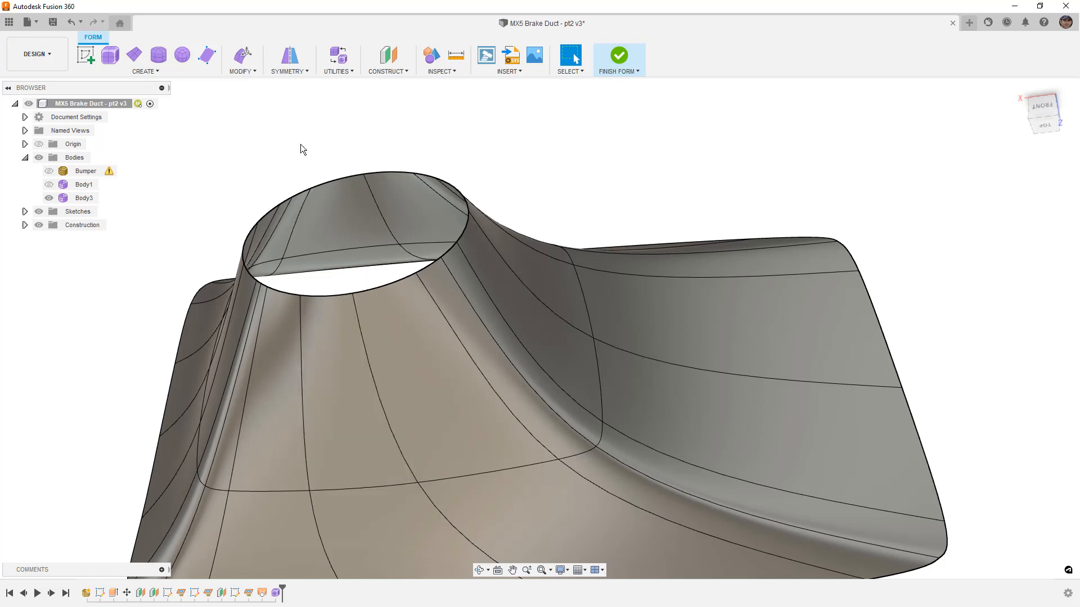
pyautogui.click(245, 71)
pyautogui.click(251, 109)
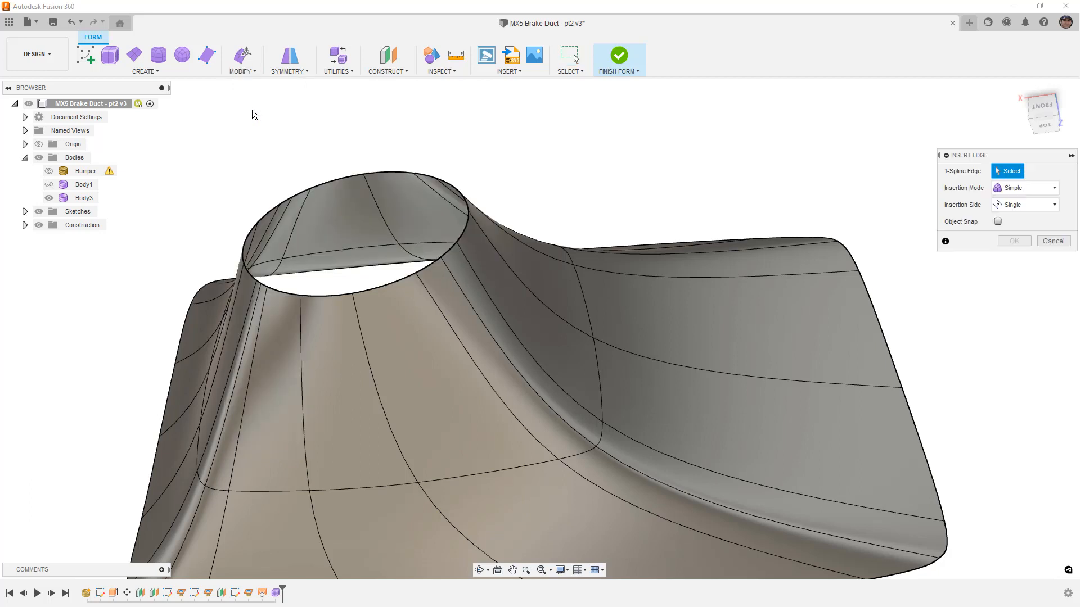
pyautogui.click(441, 308)
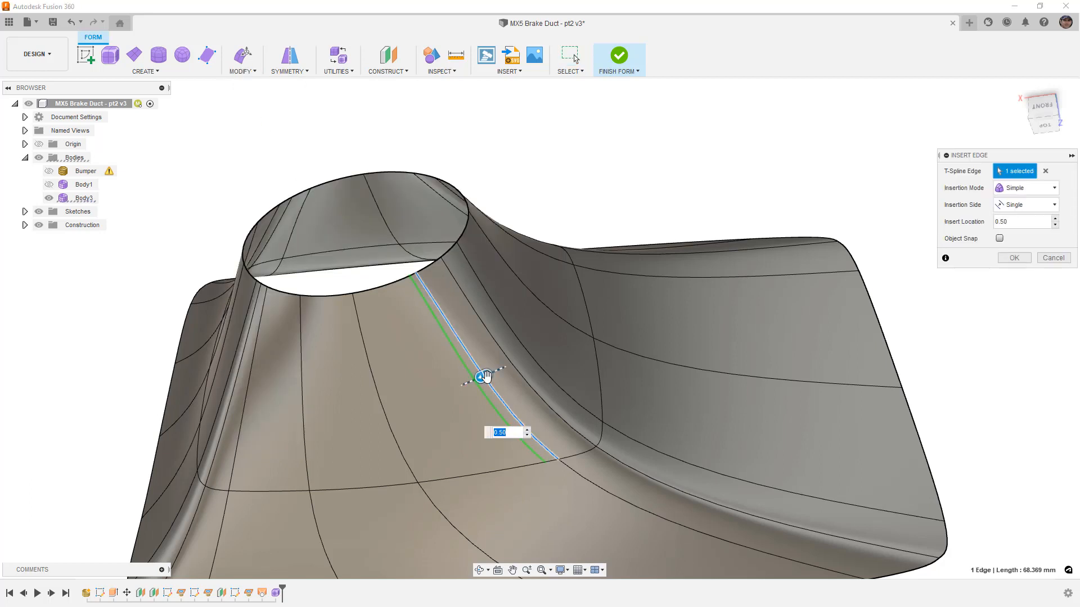
pyautogui.write('1.')
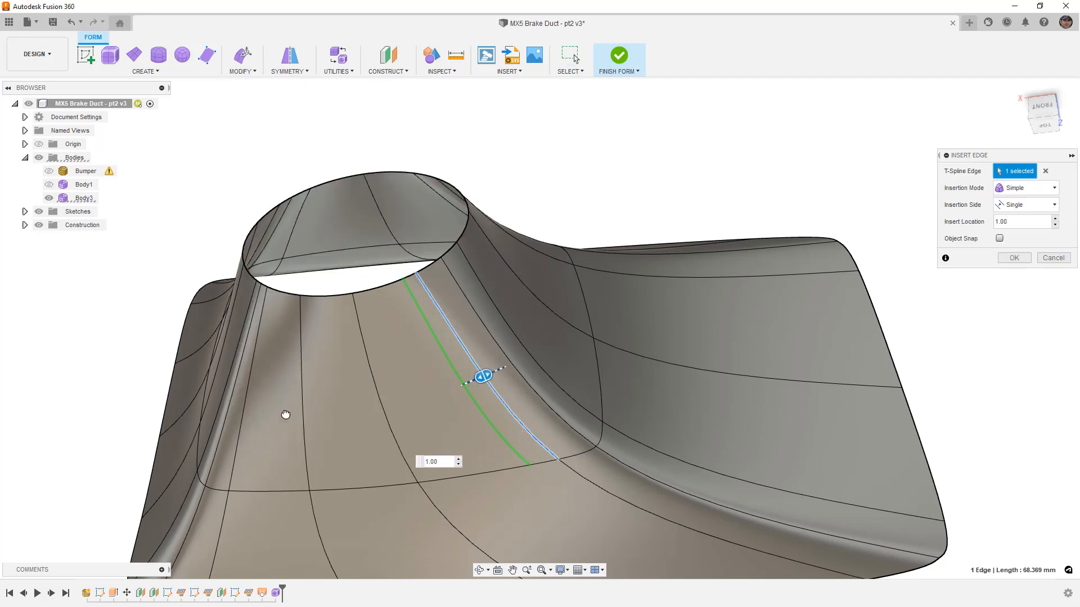
pyautogui.press('Return')
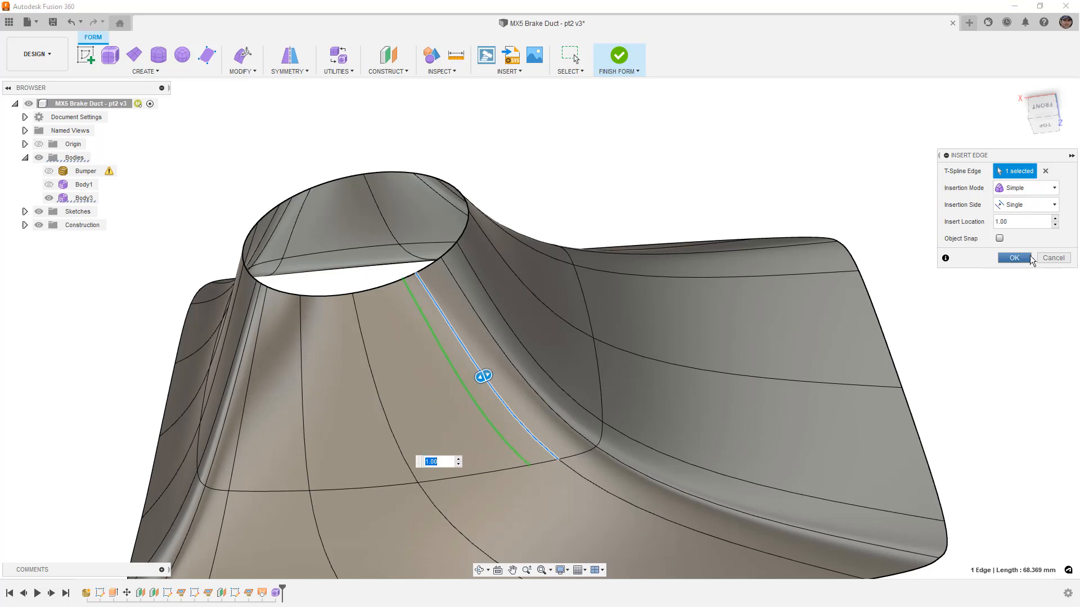
pyautogui.click(1046, 258)
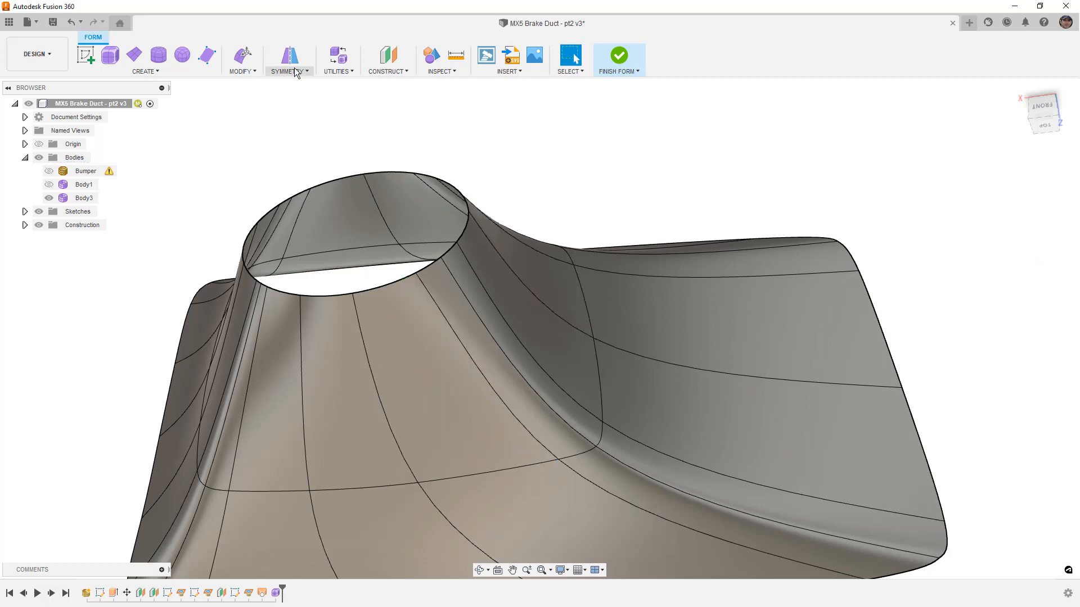
# Try to weld neighbouring vertices along the outlet rim in vertex-to-vertex mode.
pyautogui.click(255, 71)
pyautogui.click(256, 196)
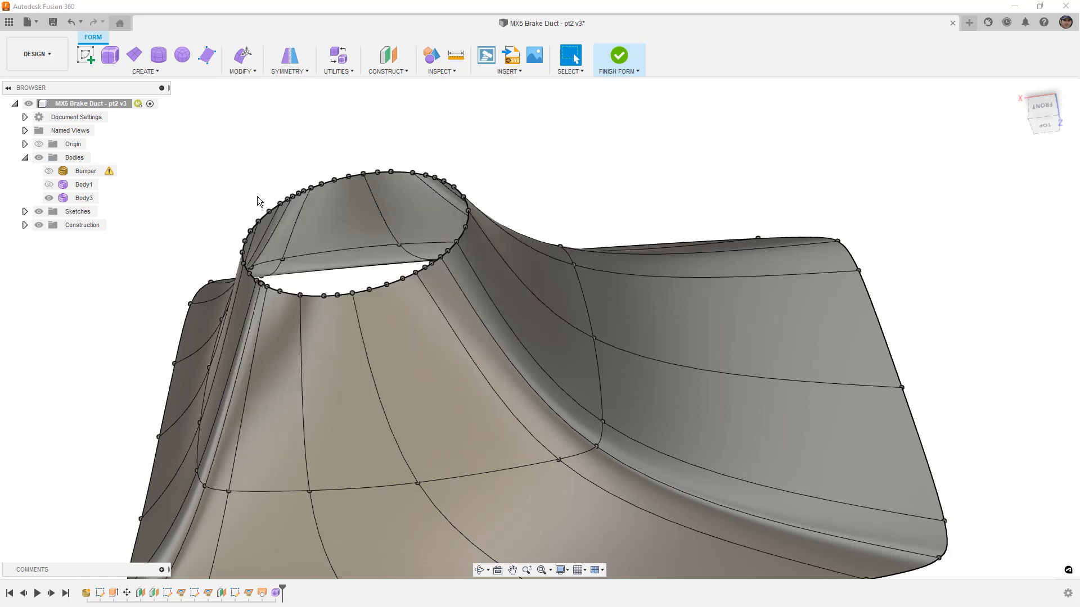
pyautogui.click(403, 279)
pyautogui.click(417, 273)
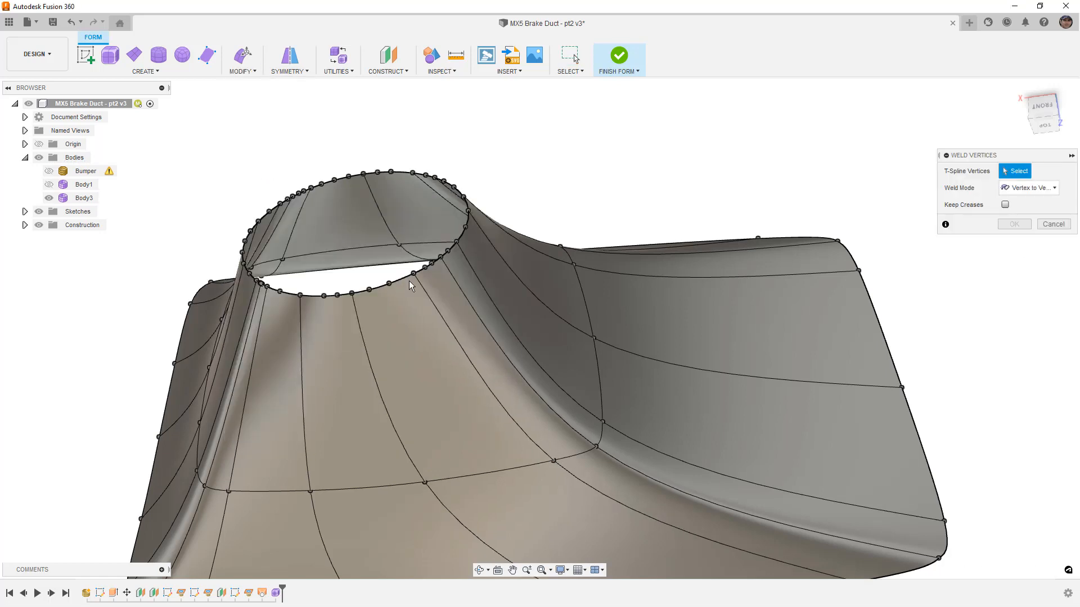
pyautogui.click(369, 289)
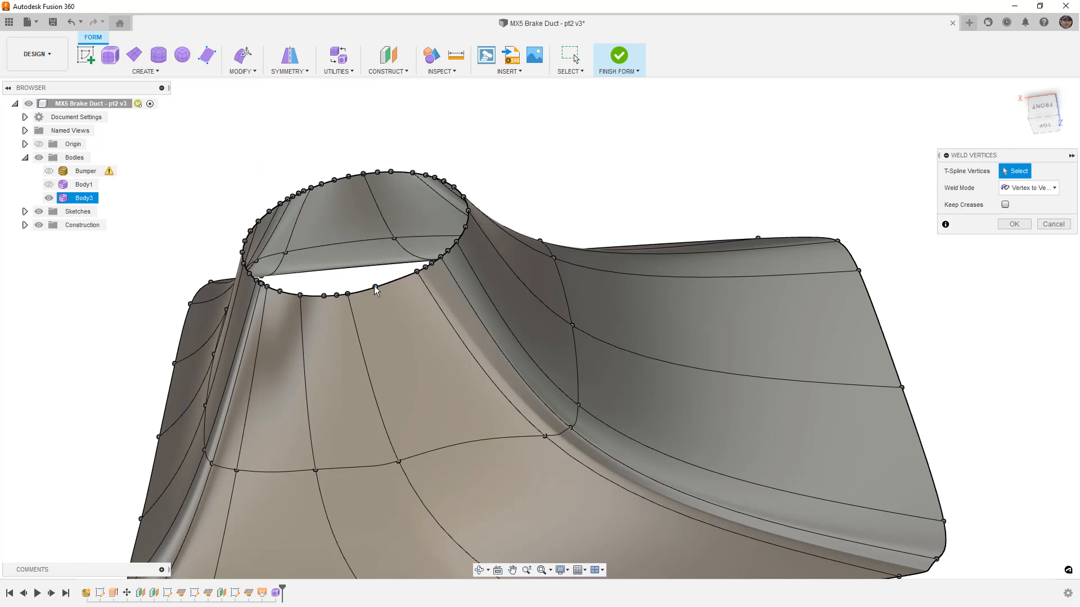
pyautogui.click(348, 294)
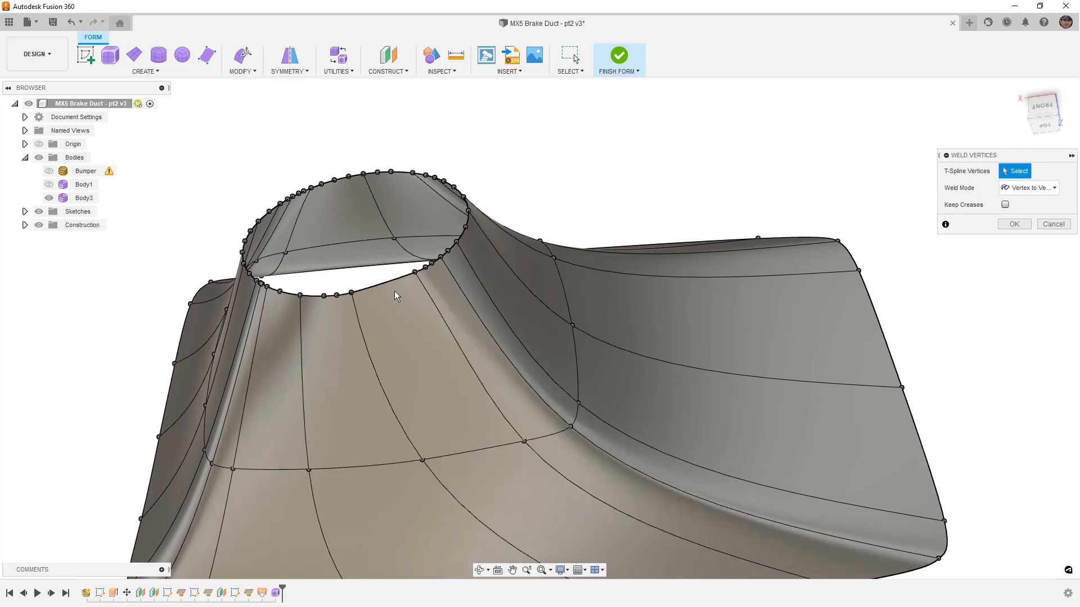
pyautogui.click(1044, 224)
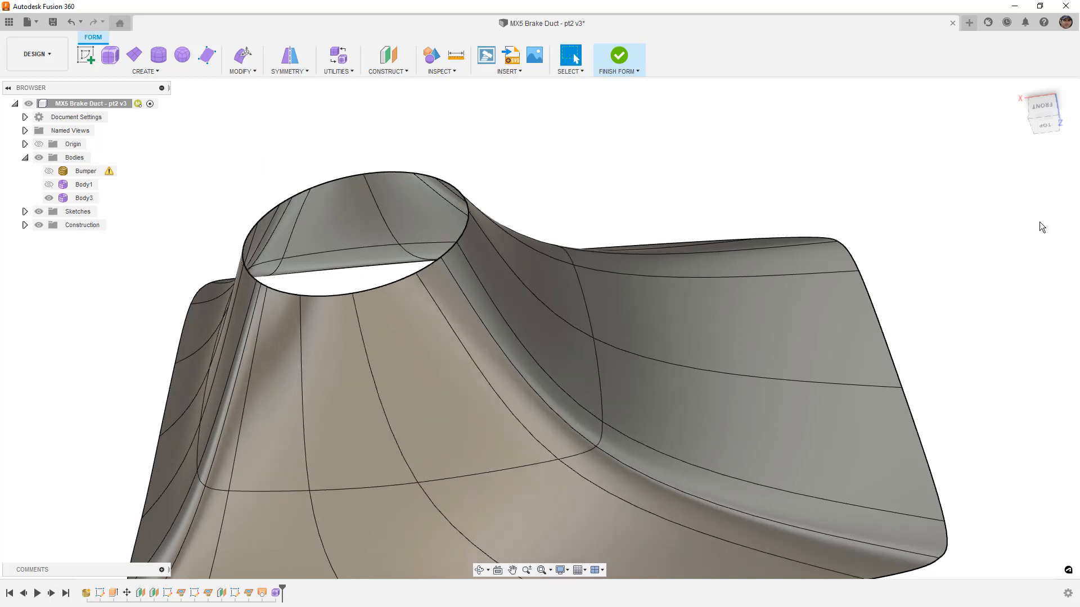
# Delete the remaining outlet rim loop and extrude the new opening's edge loop outward from the duct with Edit Form.
pyautogui.doubleClick(396, 283)
pyautogui.press('Delete')
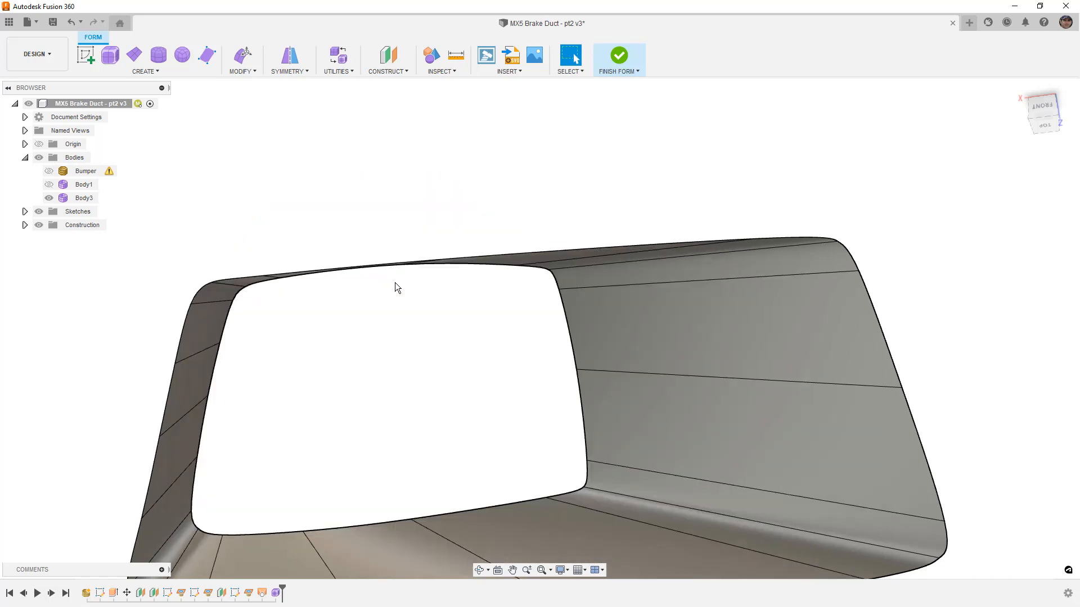
pyautogui.doubleClick(519, 501)
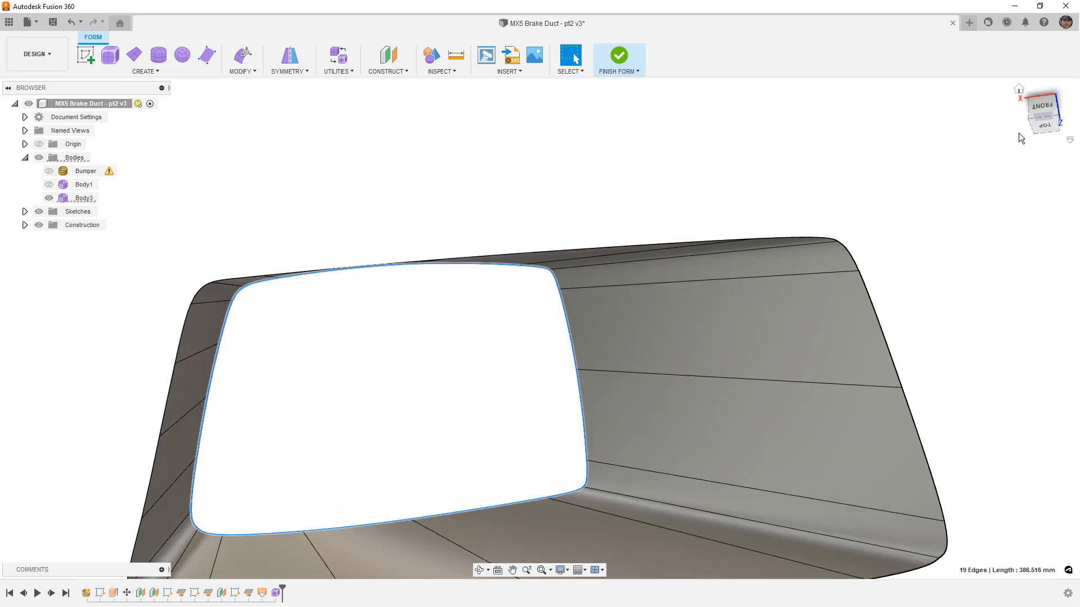
pyautogui.click(1045, 127)
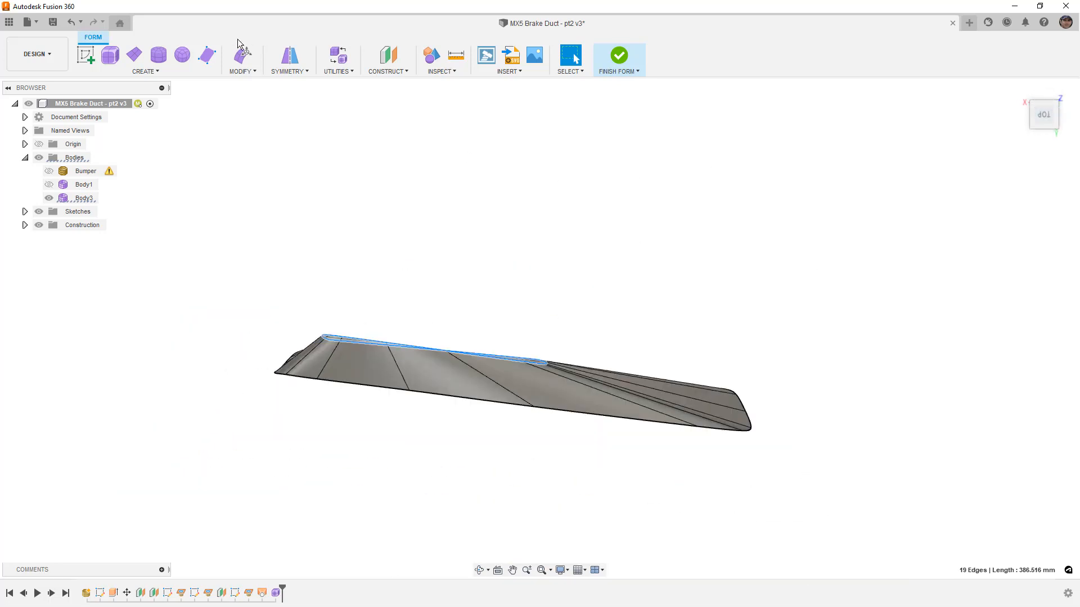
pyautogui.click(244, 62)
pyautogui.keyDown('alt'); pyautogui.moveTo(410, 366); pyautogui.dragTo(397, 268); pyautogui.keyUp('alt')
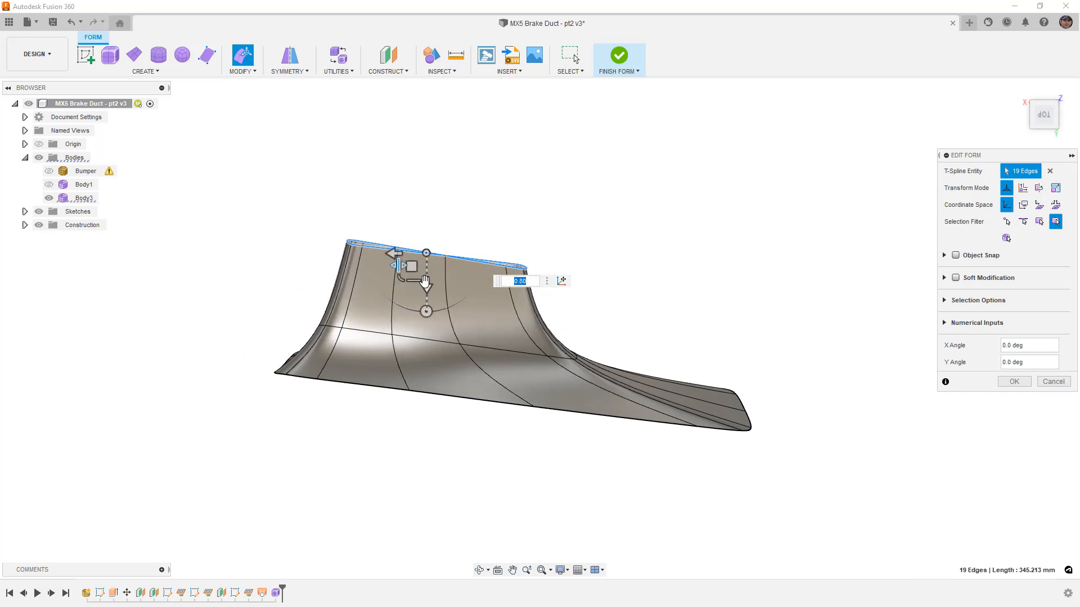
# Tilt the extruded opening's edge loop slightly and extrude a second row of faces about 37.6 mm further out.
pyautogui.moveTo(426, 311); pyautogui.dragTo(430, 309)
pyautogui.moveTo(410, 265); pyautogui.dragTo(412, 192)
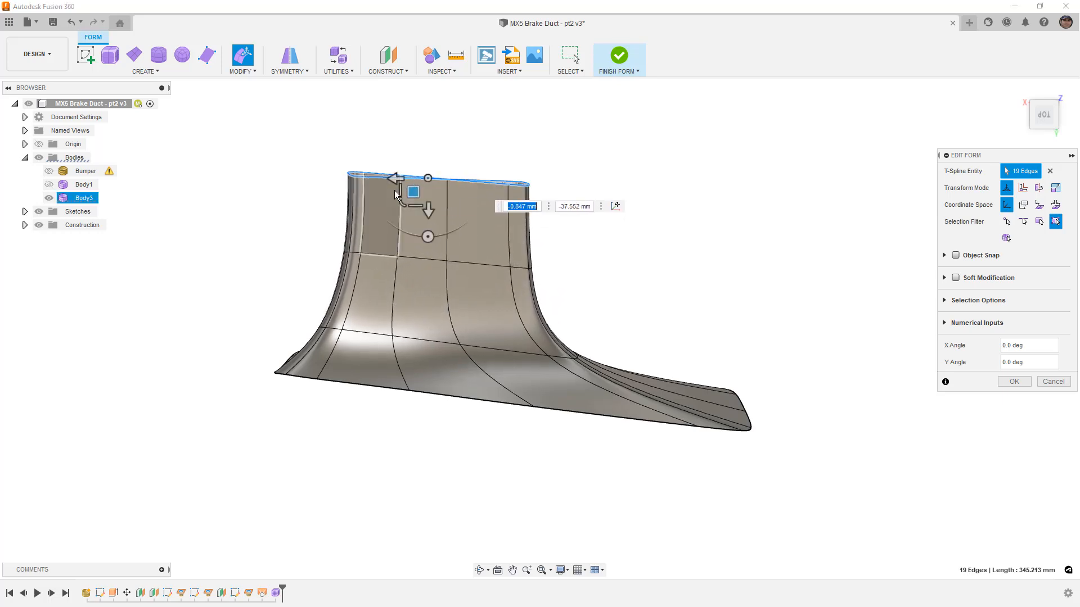
pyautogui.keyDown('shift'); pyautogui.moveTo(422, 234); pyautogui.dragTo(523, 292, button='middle'); pyautogui.keyUp('shift')
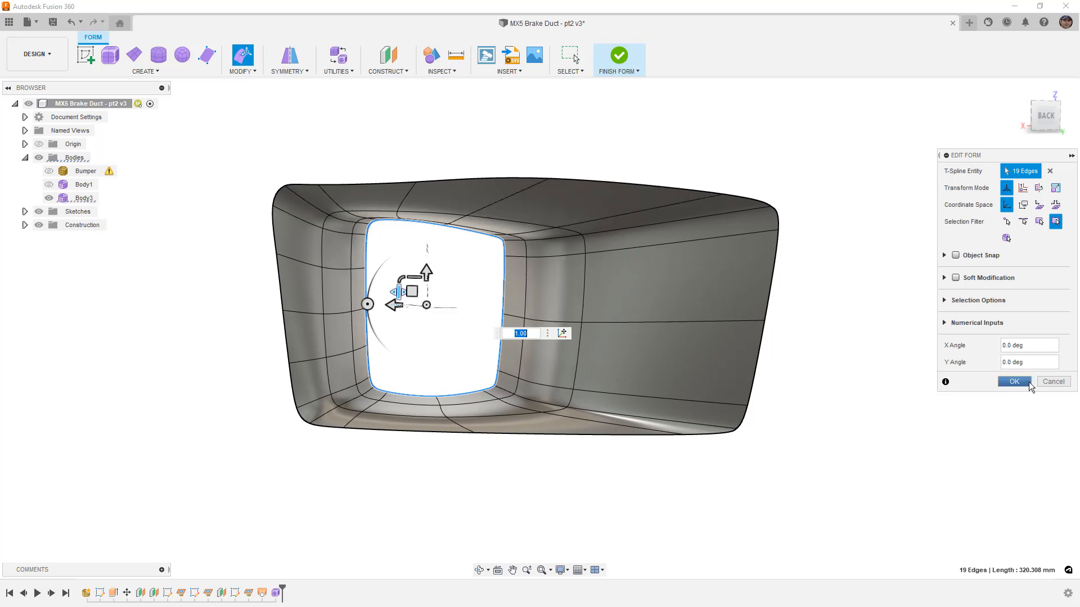
pyautogui.click(1018, 381)
# Scale the outlet's edge loop vertically to about 0.89 with Edit Form.
pyautogui.moveTo(915, 429)
pyautogui.keyDown('shift'); pyautogui.mouseDown(button='middle')
pyautogui.moveTo(911, 381)
pyautogui.moveTo(908, 436)
pyautogui.moveTo(788, 436)
pyautogui.moveTo(915, 429)
pyautogui.mouseUp(button='middle'); pyautogui.keyUp('shift')
pyautogui.click(1046, 117)
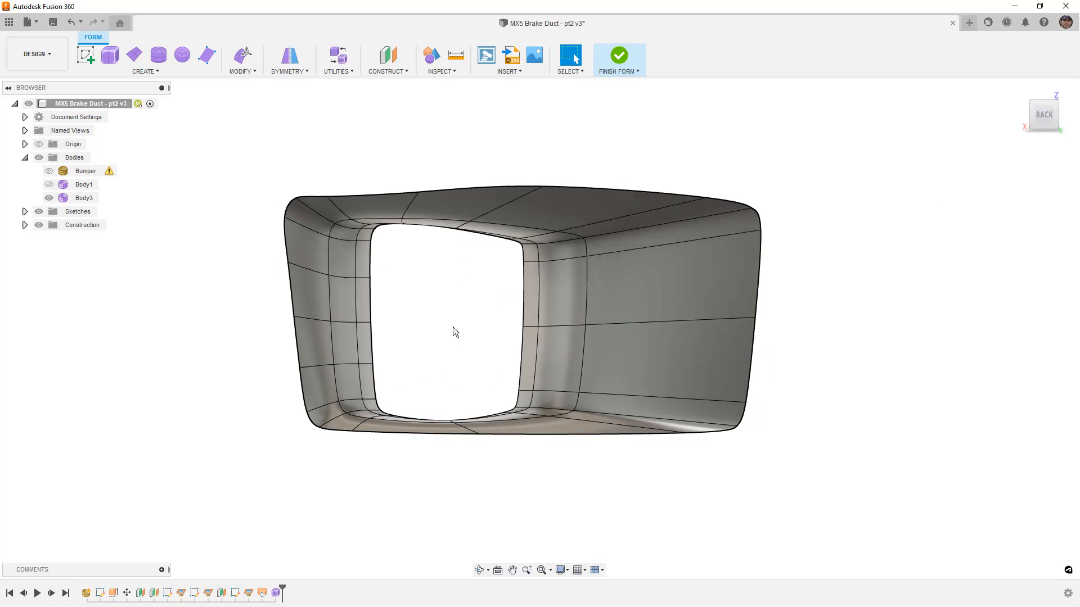
pyautogui.scroll(3, 491, 262)
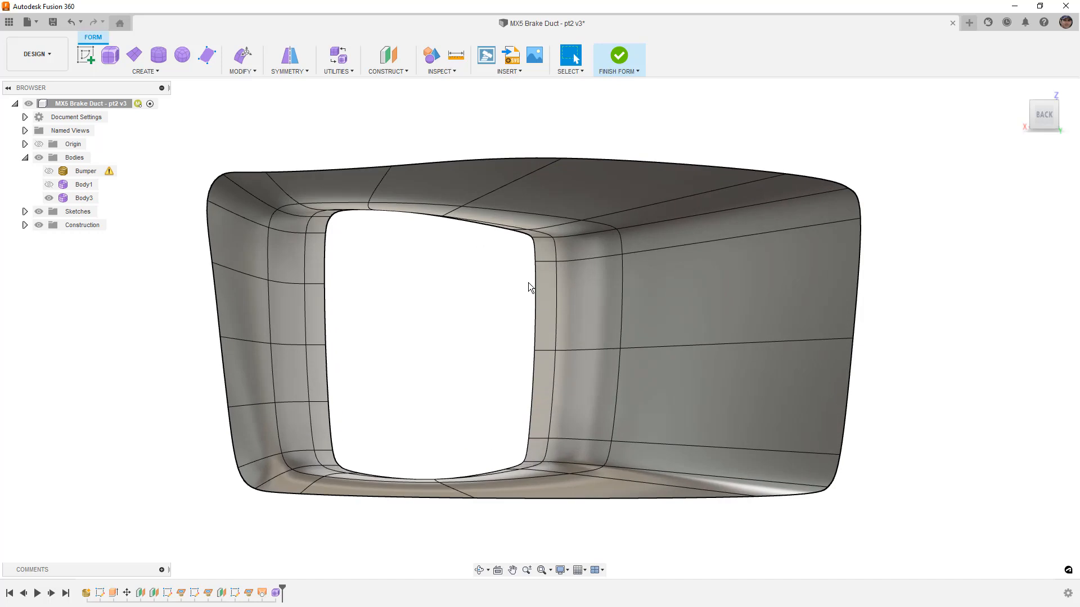
pyautogui.doubleClick(534, 283)
pyautogui.click(253, 64)
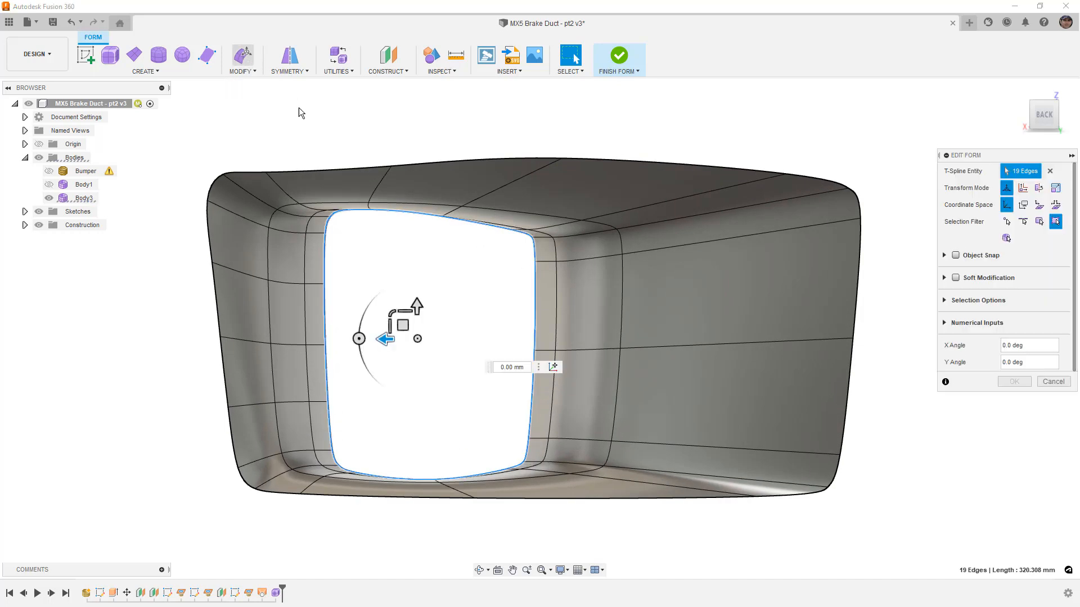
pyautogui.moveTo(403, 311); pyautogui.dragTo(401, 321)
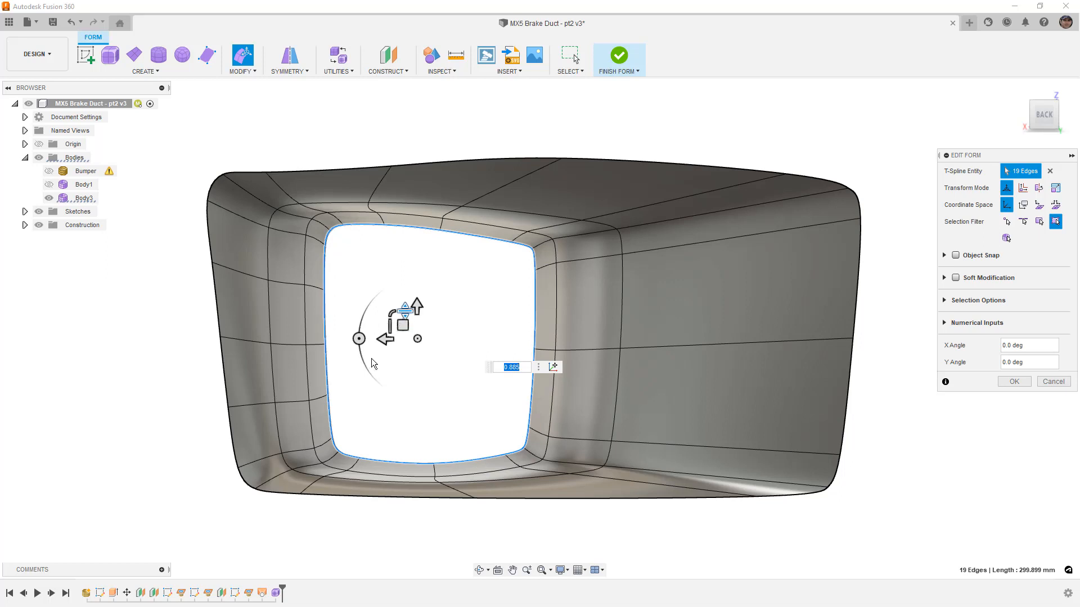
pyautogui.moveTo(480, 275)
pyautogui.keyDown('shift'); pyautogui.mouseDown(button='middle')
pyautogui.moveTo(586, 280)
pyautogui.moveTo(492, 281)
pyautogui.mouseUp(button='middle'); pyautogui.keyUp('shift')
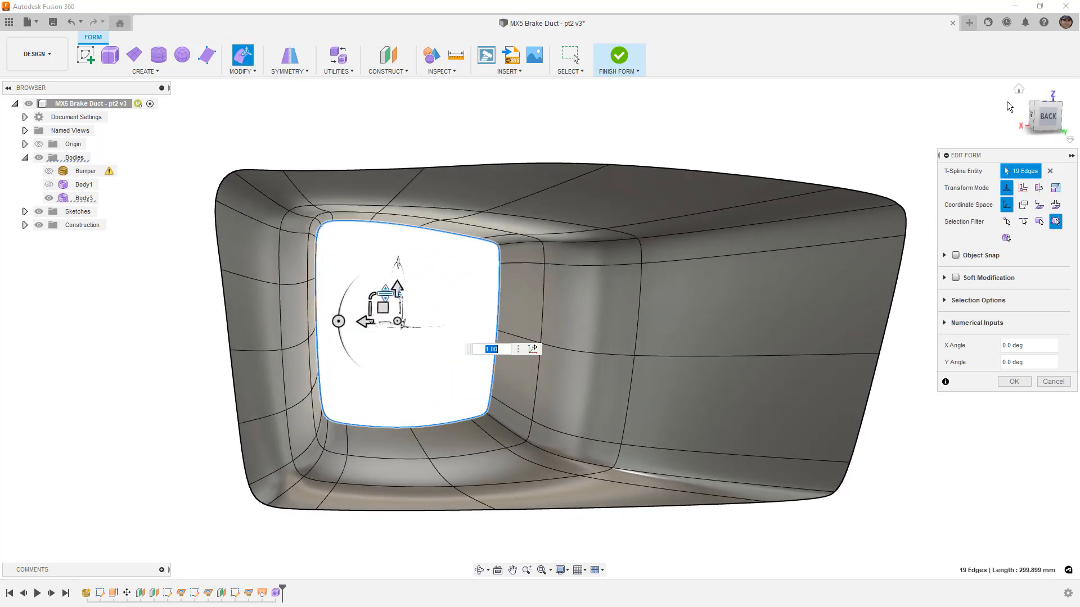
pyautogui.click(1048, 120)
pyautogui.click(1014, 382)
# Close the outlet loop edit and switch the duct form to box display.
pyautogui.scroll(-3, 449, 264)
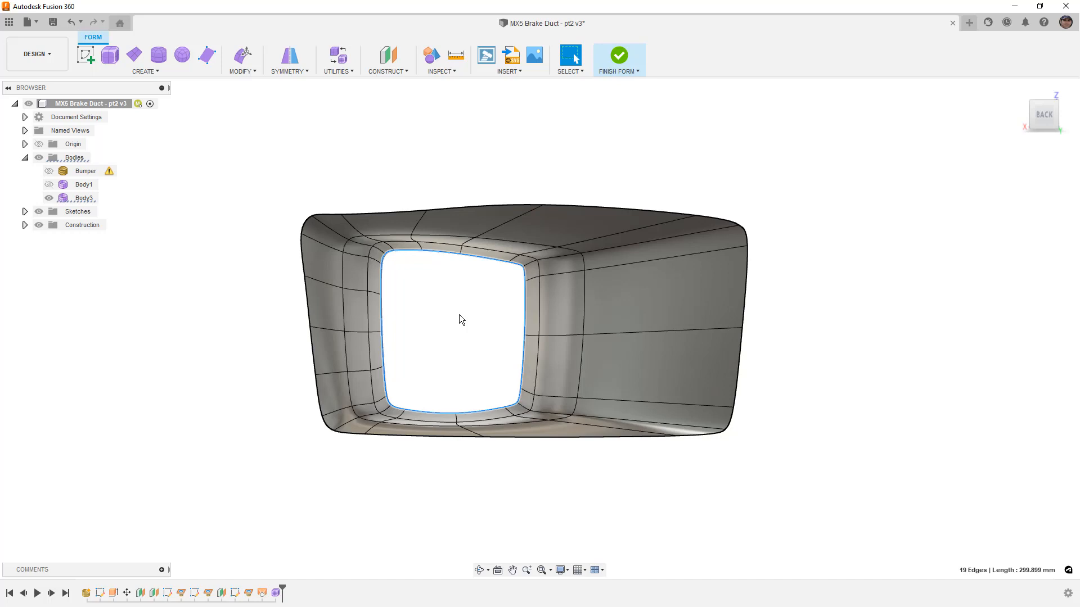
pyautogui.click(555, 228)
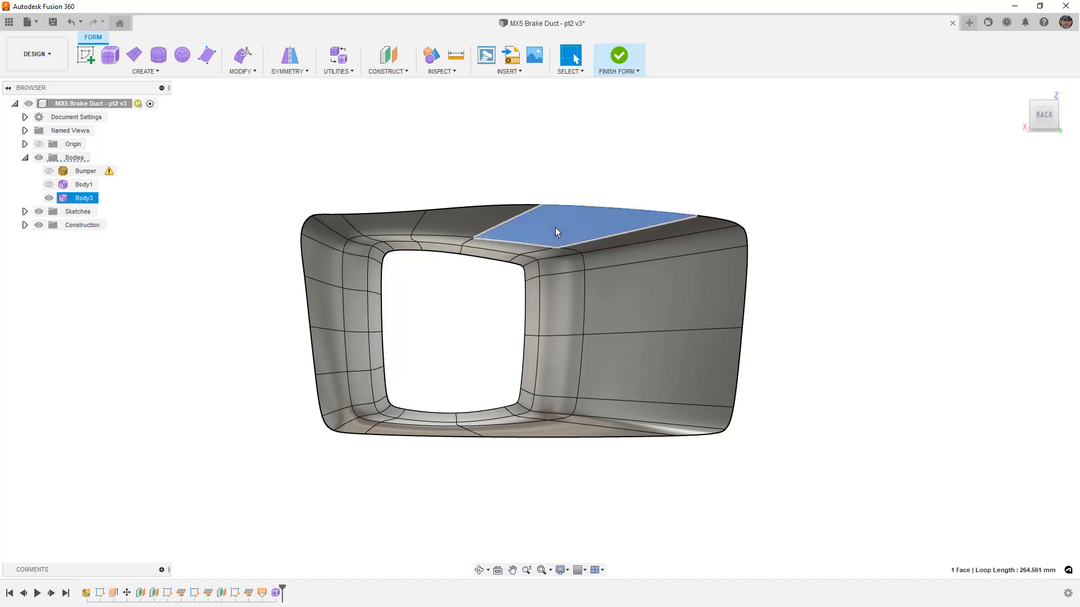
pyautogui.hotkey('alt', '1')
pyautogui.press('Escape')
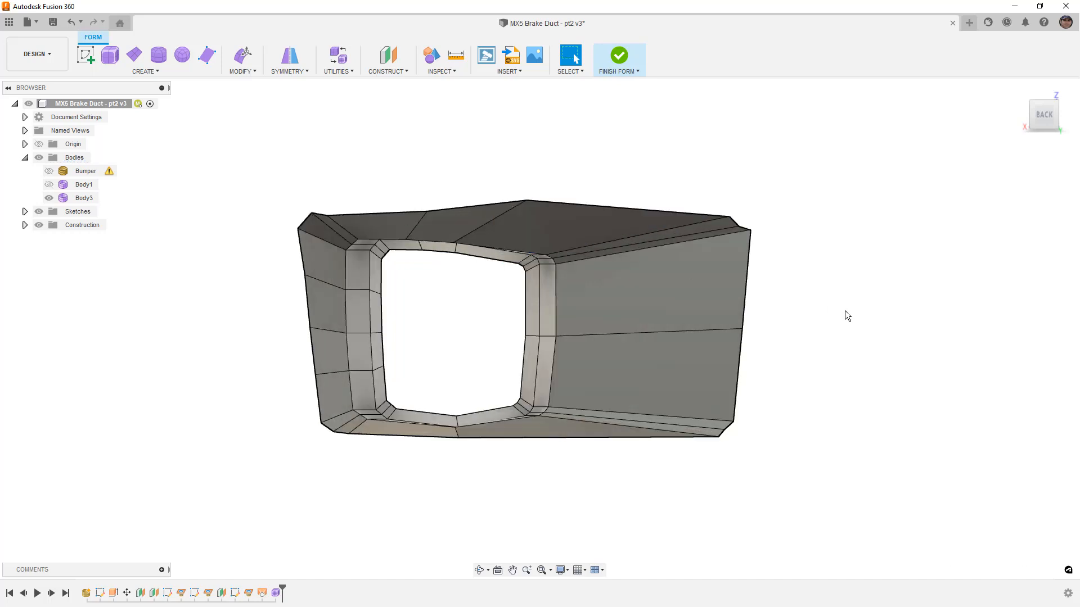
# Scale the edge loop one row inside the outlet opening vertically to about 0.94 with Edit Form.
pyautogui.scroll(5, 437, 435)
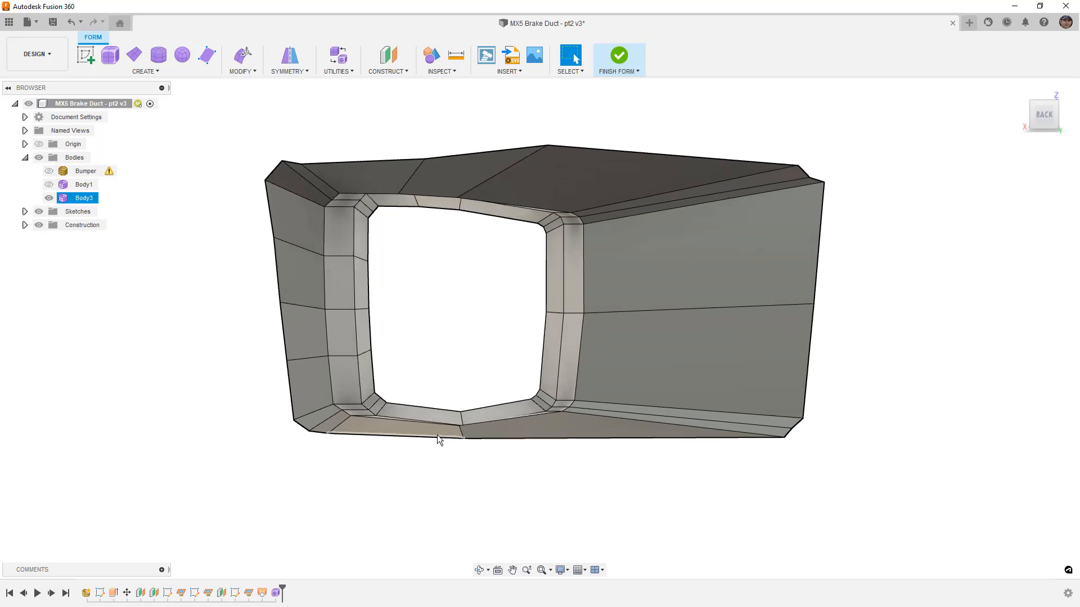
pyautogui.keyDown('shift'); pyautogui.moveTo(520, 423); pyautogui.dragTo(525, 388, button='middle'); pyautogui.keyUp('shift')
pyautogui.doubleClick(527, 372)
pyautogui.click(1044, 117)
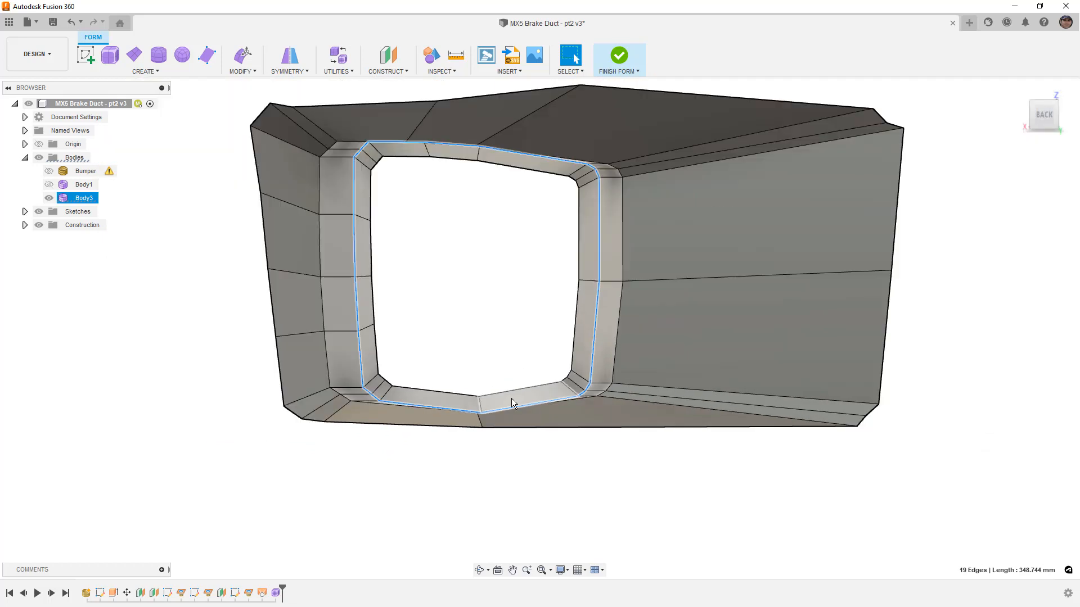
pyautogui.click(242, 54)
pyautogui.moveTo(445, 240); pyautogui.dragTo(446, 240)
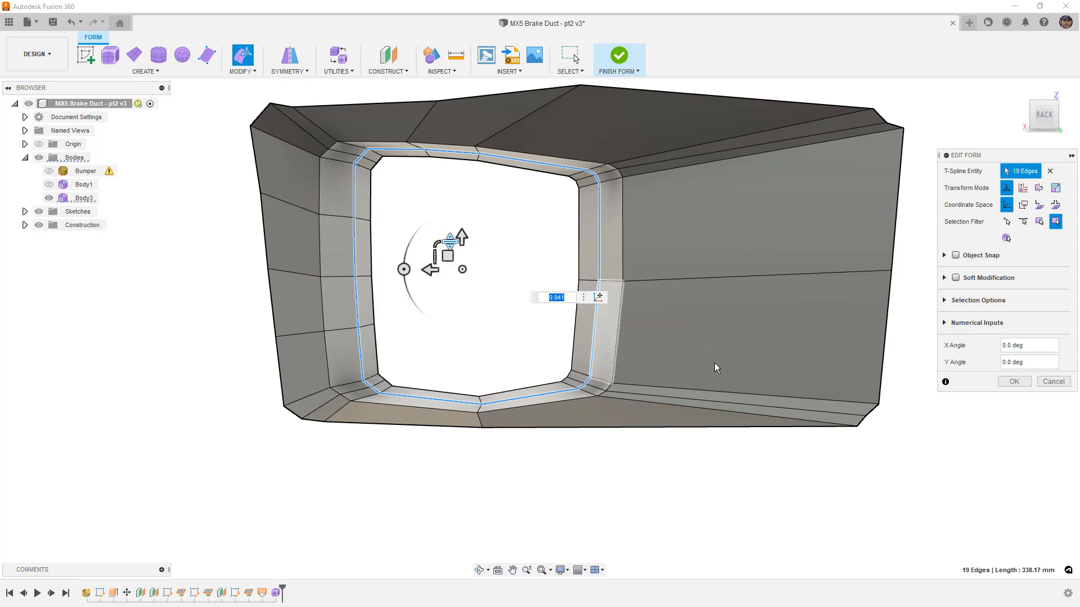
pyautogui.click(1013, 382)
pyautogui.click(502, 319)
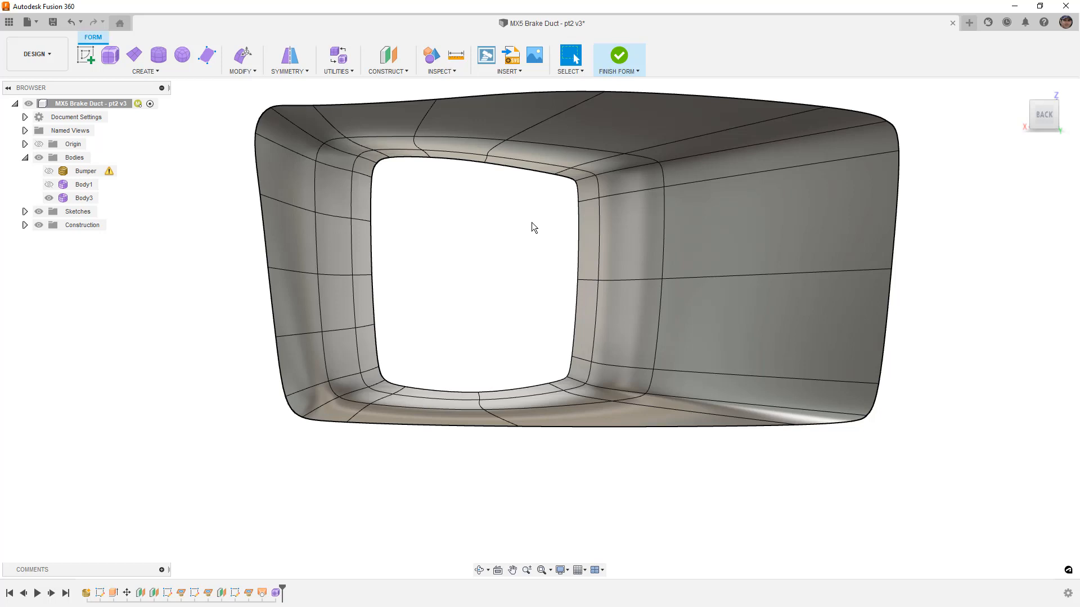
# In box display, insert a single-sided edge in Simple mode at location 0.50 beside the upper wall's lengthwise edge loop.
pyautogui.hotkey('alt', '1')
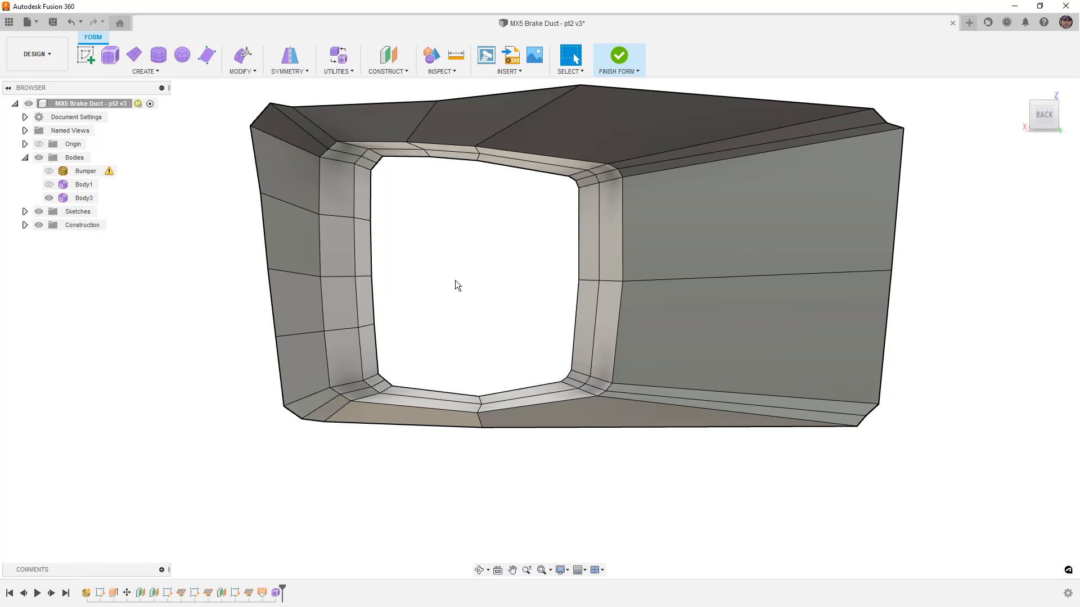
pyautogui.scroll(-1, 455, 280)
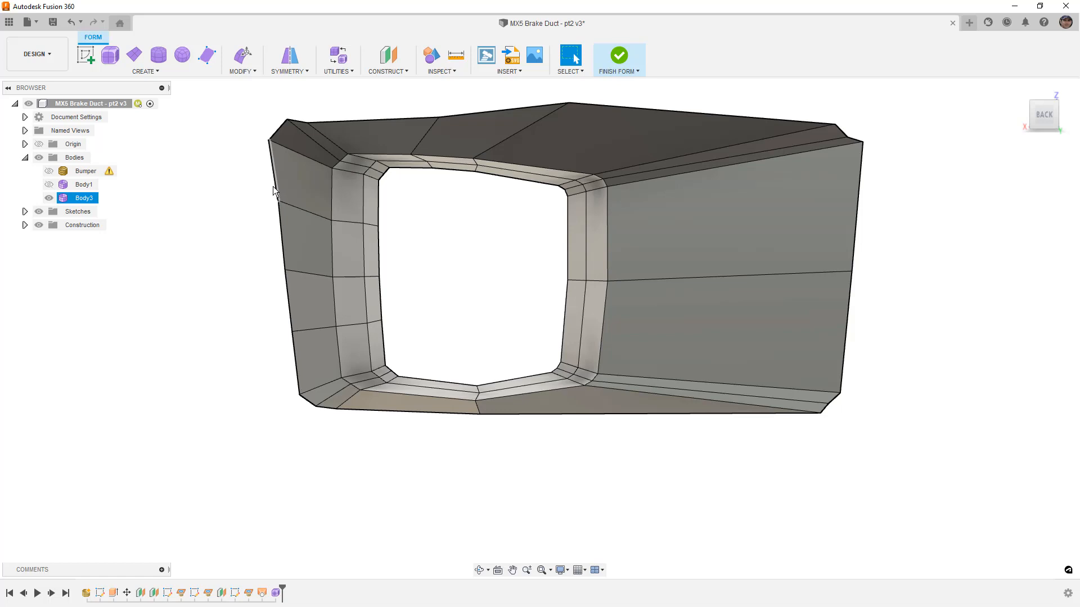
pyautogui.click(243, 69)
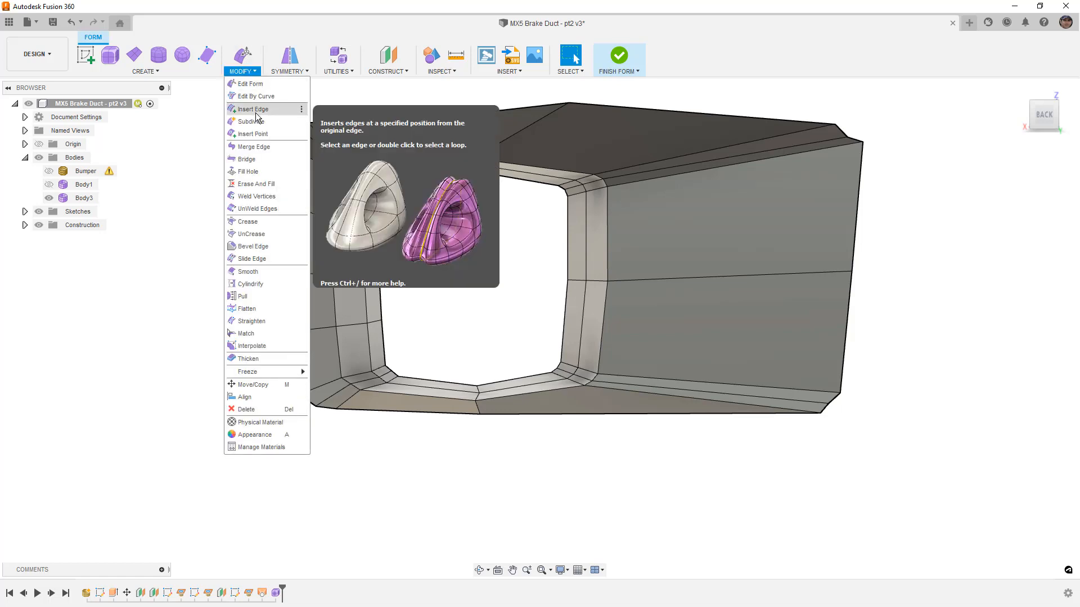
pyautogui.click(255, 112)
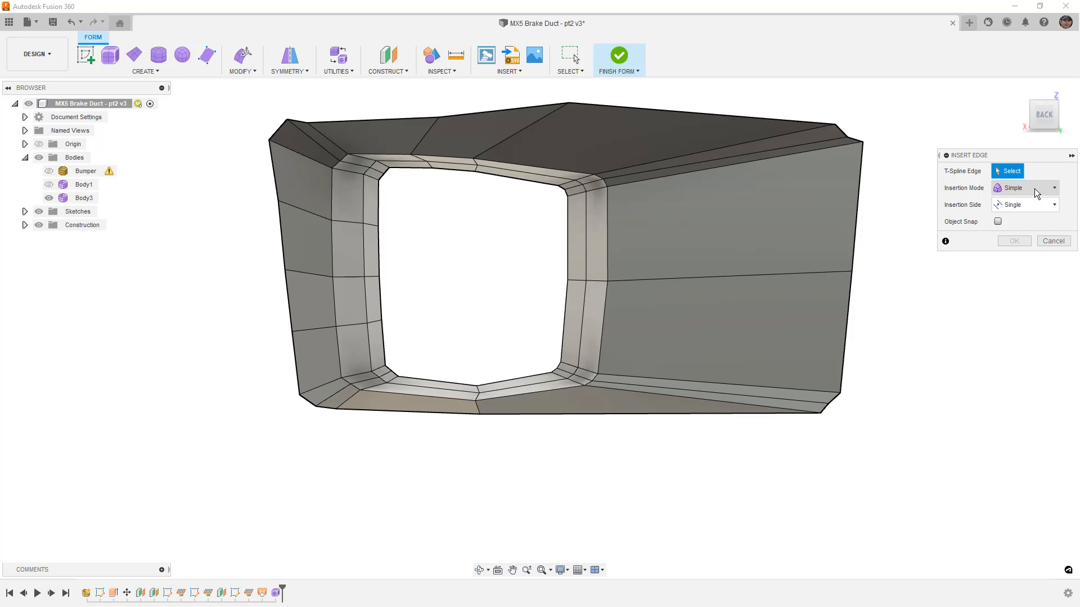
pyautogui.doubleClick(525, 128)
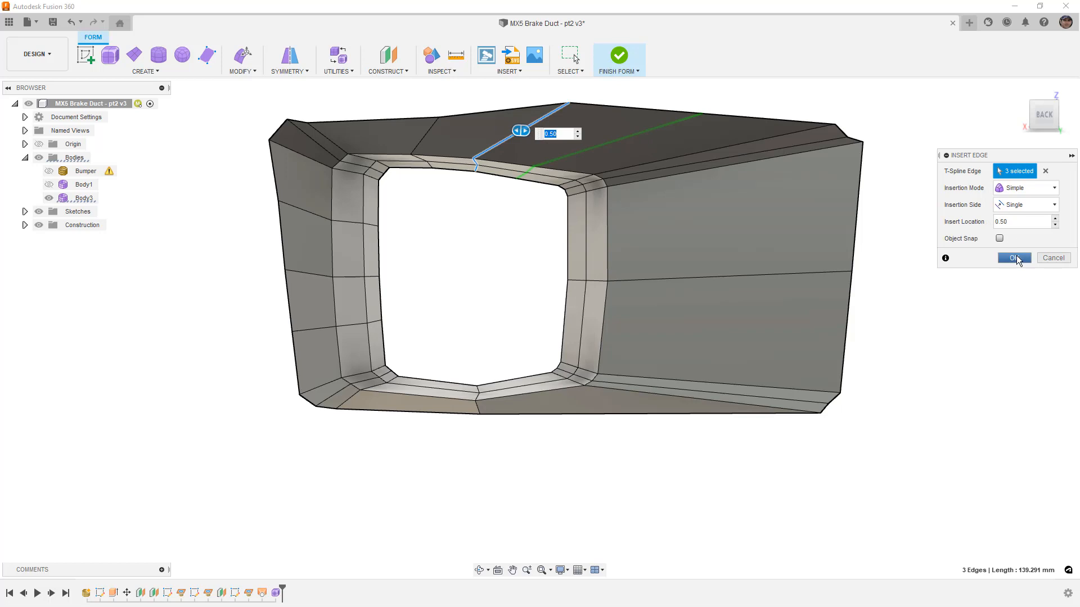
pyautogui.click(1016, 258)
# Switch to control frame display and examine how the inserted edge affects the duct's upper wall and outlet.
pyautogui.scroll(3, 605, 111)
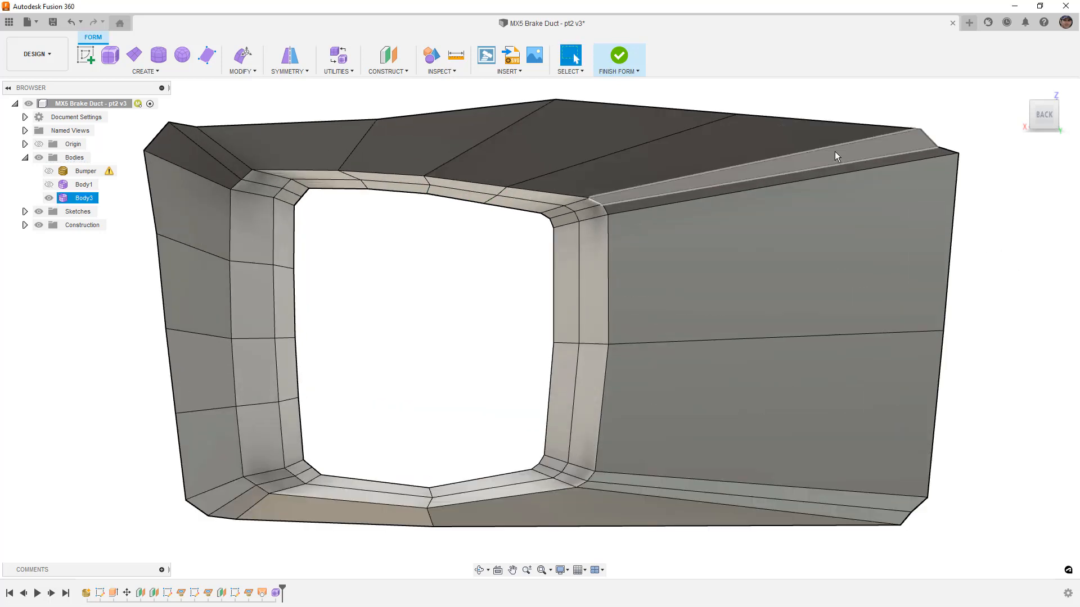
pyautogui.click(690, 130)
pyautogui.hotkey('alt', '2')
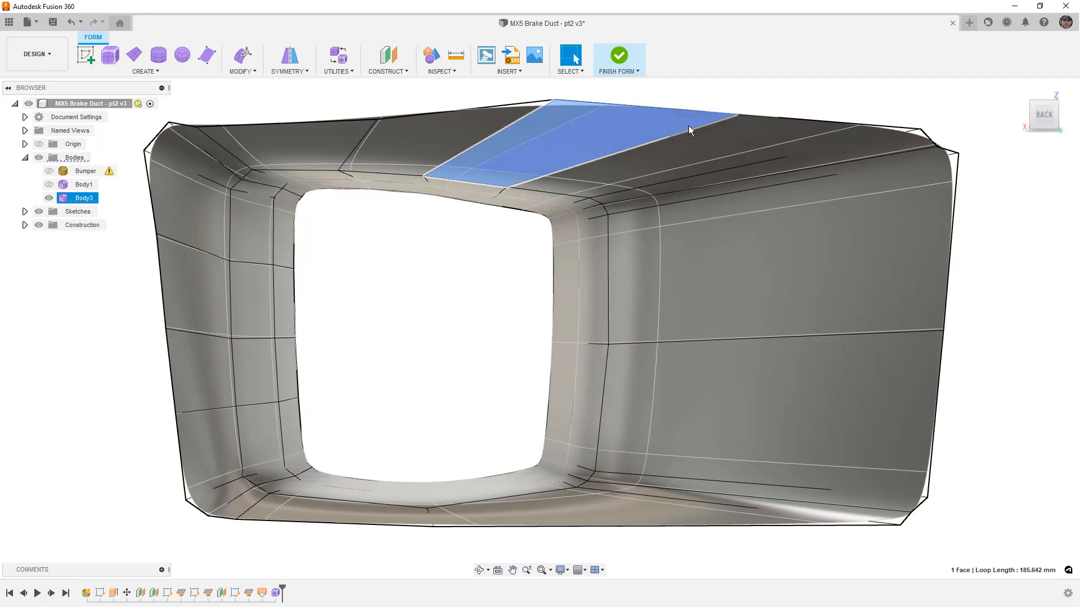
pyautogui.scroll(-2, 525, 254)
pyautogui.press('Escape')
pyautogui.keyDown('shift'); pyautogui.moveTo(557, 215); pyautogui.dragTo(546, 244, button='middle'); pyautogui.keyUp('shift')
pyautogui.scroll(2, 468, 150)
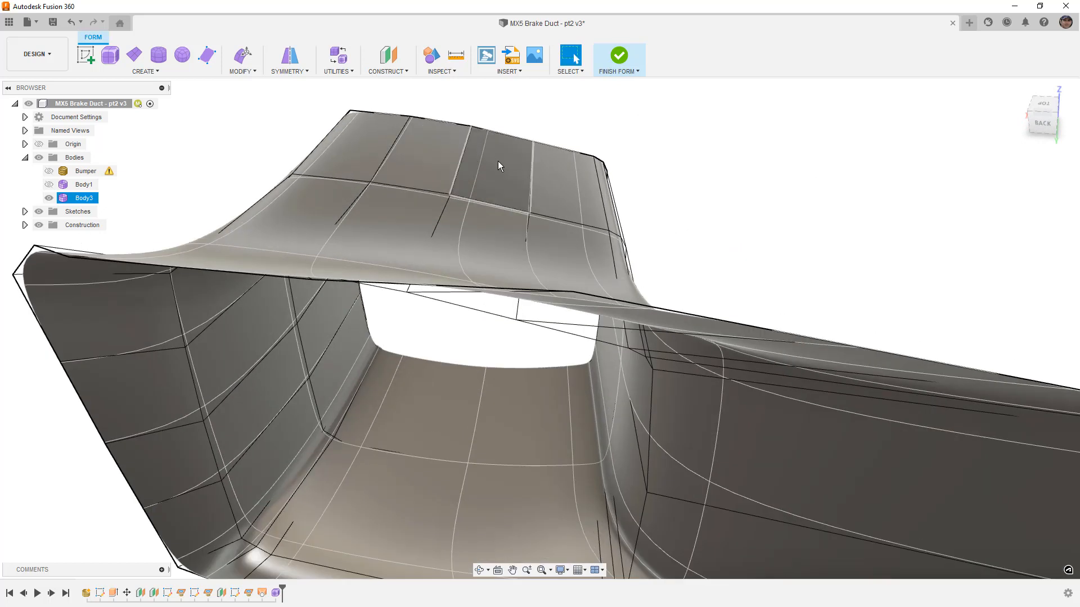
pyautogui.keyDown('shift'); pyautogui.moveTo(530, 209); pyautogui.dragTo(541, 273, button='middle'); pyautogui.keyUp('shift')
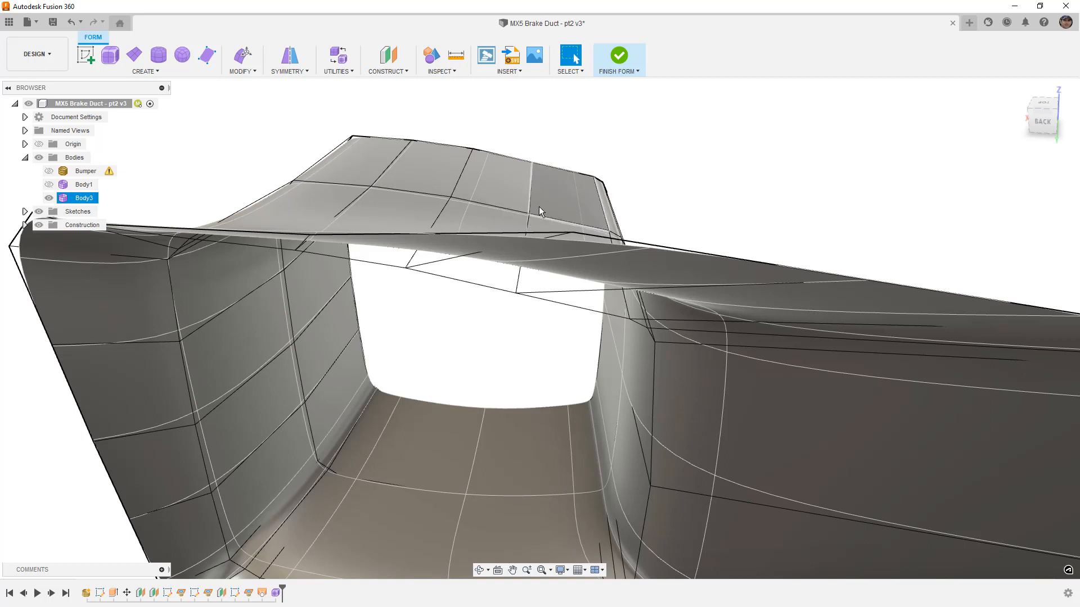
# Undo the Simple edge insertion and return the form to box display.
pyautogui.hotkey('ctrl', 'z')
pyautogui.hotkey('ctrl', '1')
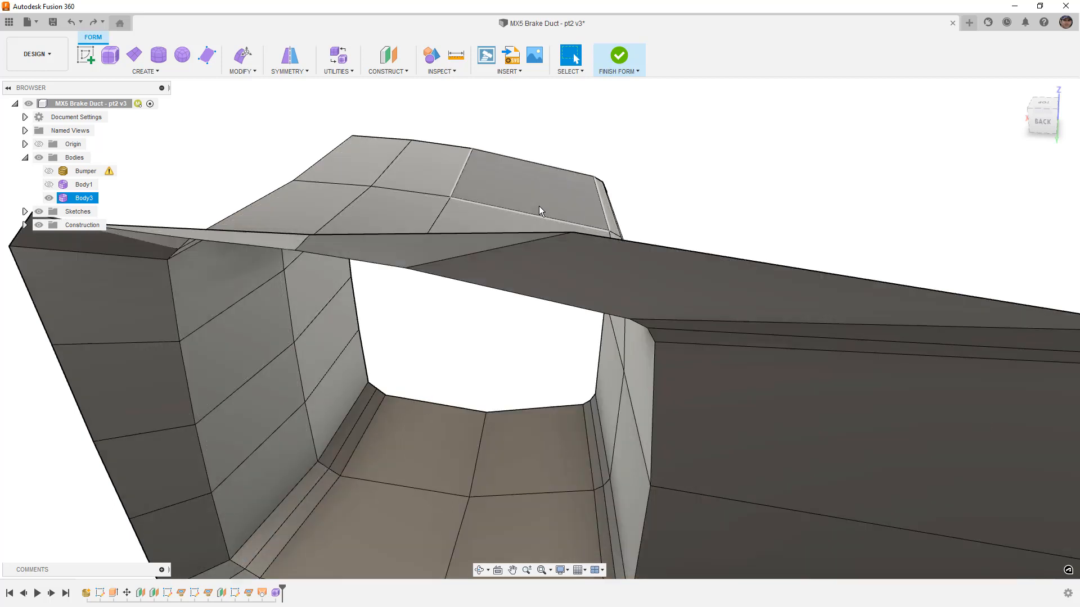
pyautogui.scroll(-5, 538, 205)
# Insert a single-sided edge in Exact mode at location 0.50 beside the upper wall's lengthwise edge loop.
pyautogui.doubleClick(515, 201)
pyautogui.click(254, 71)
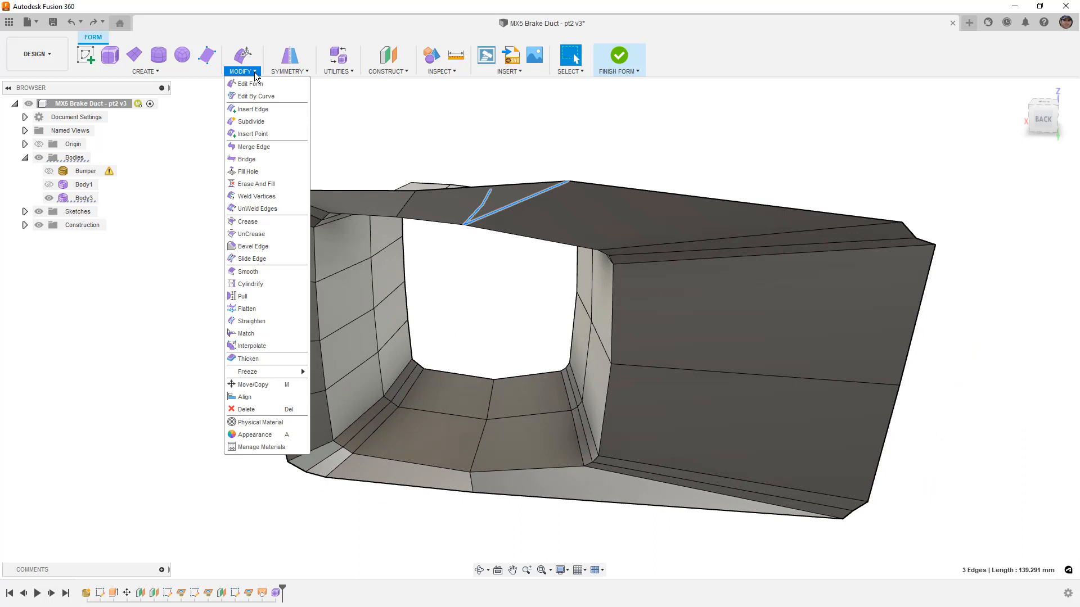
pyautogui.click(253, 109)
pyautogui.click(1020, 188)
pyautogui.click(1015, 215)
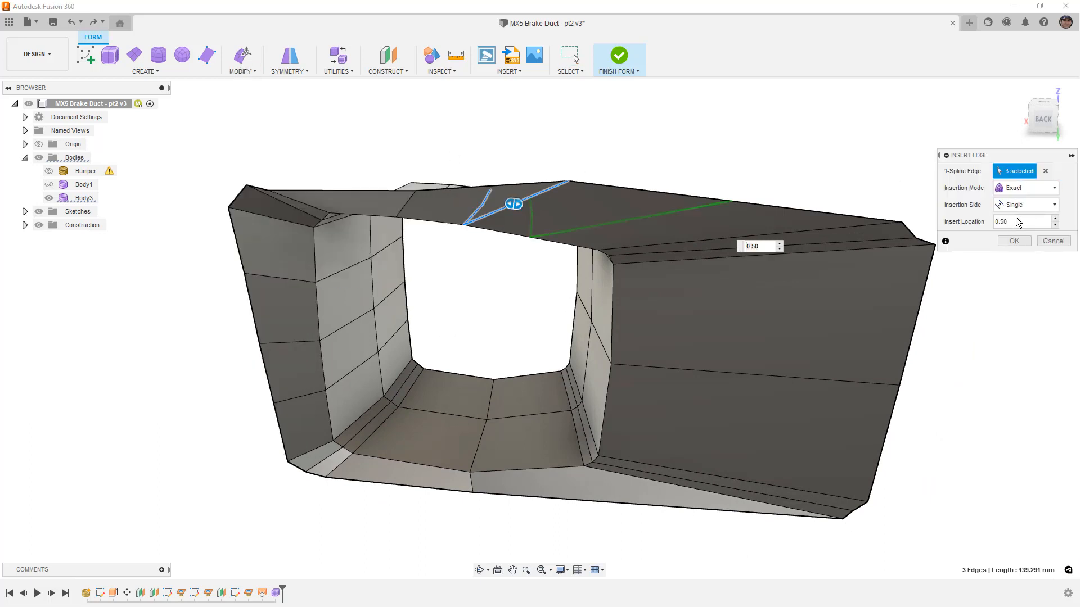
pyautogui.keyDown('shift'); pyautogui.moveTo(584, 174); pyautogui.dragTo(542, 189, button='middle'); pyautogui.keyUp('shift')
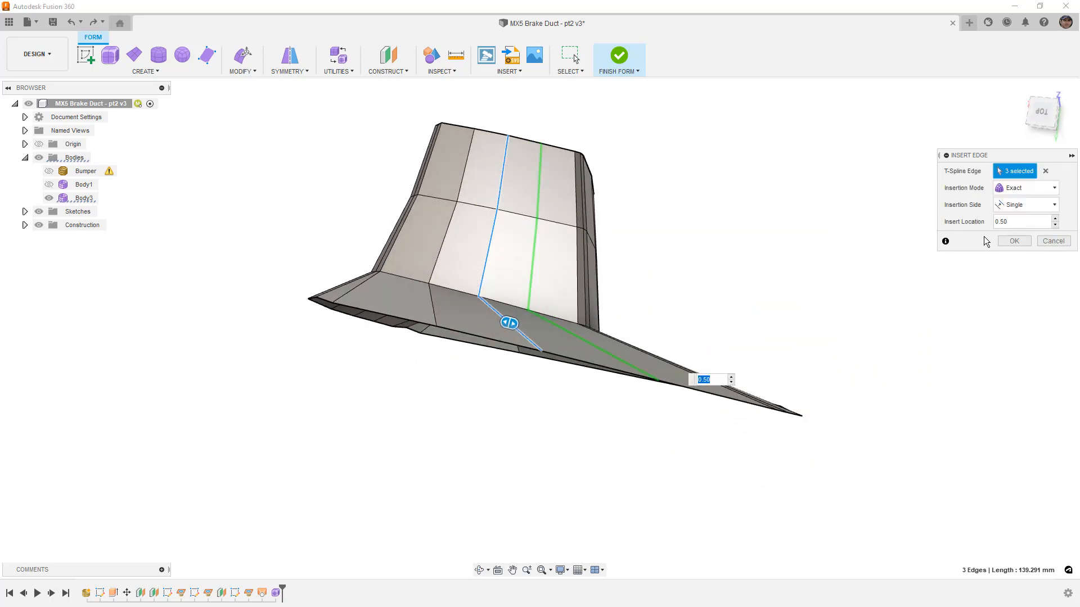
pyautogui.click(1021, 242)
# Compare the upper wall's vertices with and without the Exact edge by undoing and redoing it, ending with the insertion undone.
pyautogui.keyDown('shift'); pyautogui.moveTo(643, 289); pyautogui.dragTo(524, 160, button='middle'); pyautogui.keyUp('shift')
pyautogui.scroll(5, 548, 184)
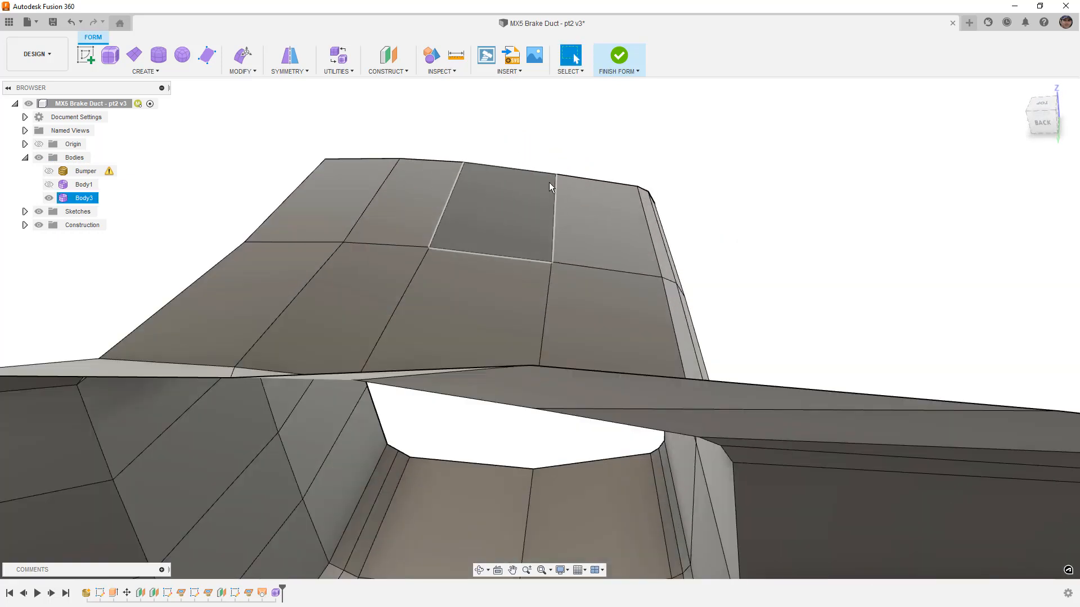
pyautogui.click(542, 171)
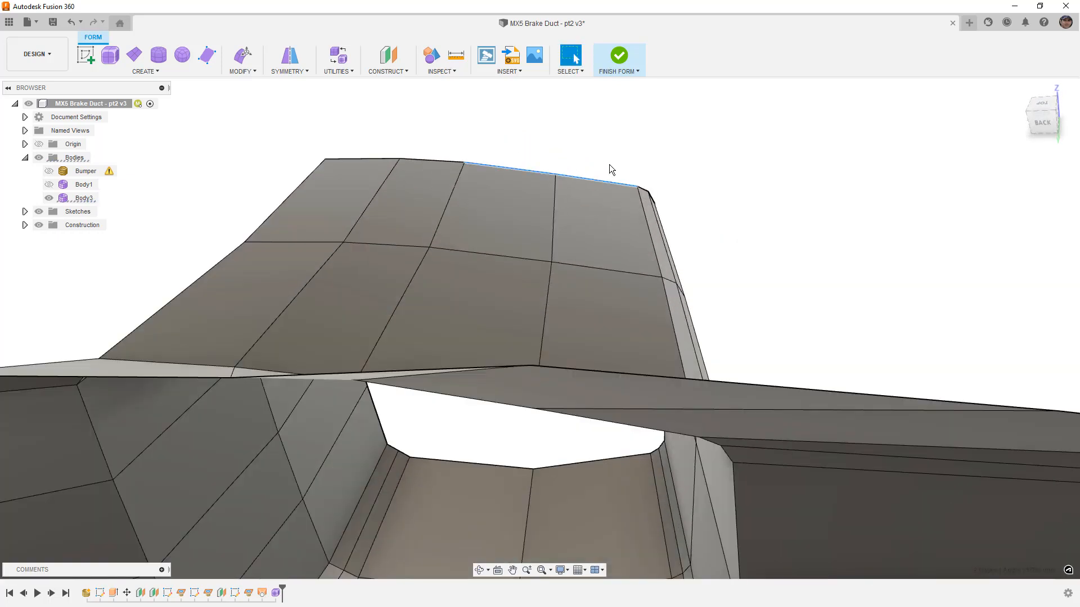
pyautogui.click(647, 163)
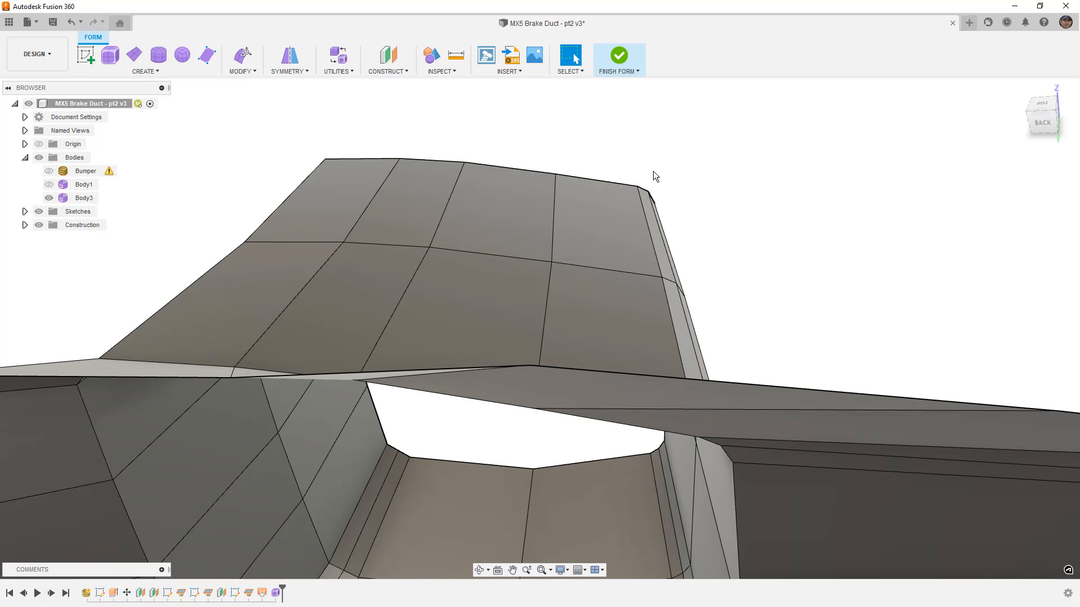
pyautogui.click(70, 22)
pyautogui.click(92, 22)
pyautogui.click(71, 22)
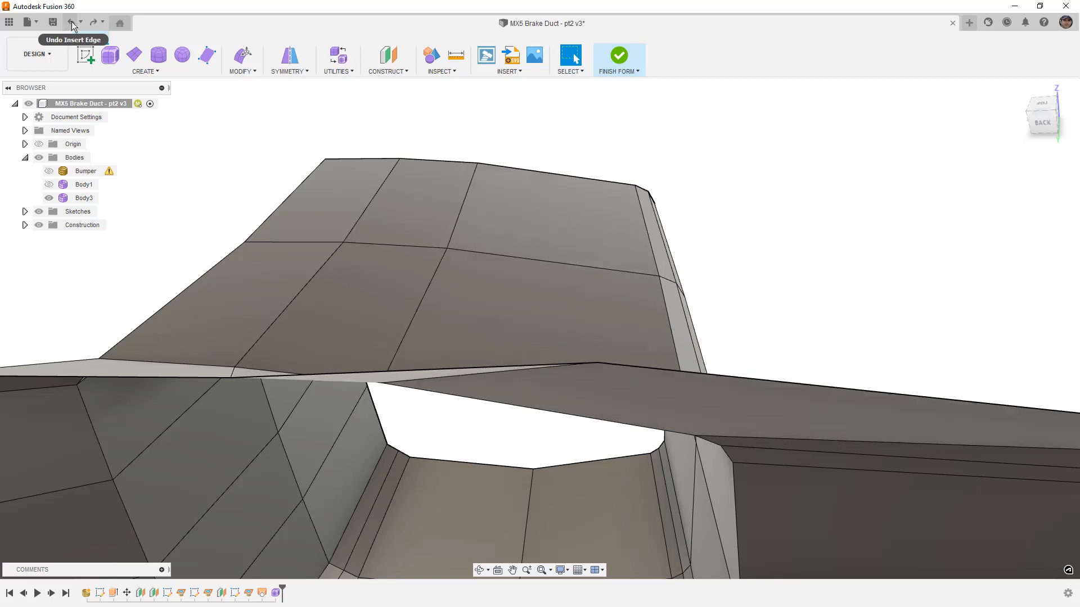
pyautogui.click(91, 22)
pyautogui.click(71, 23)
# Try a Simple mode edge at location 0.50 beside the same upper wall edge loop and undo it.
pyautogui.click(242, 71)
pyautogui.click(253, 109)
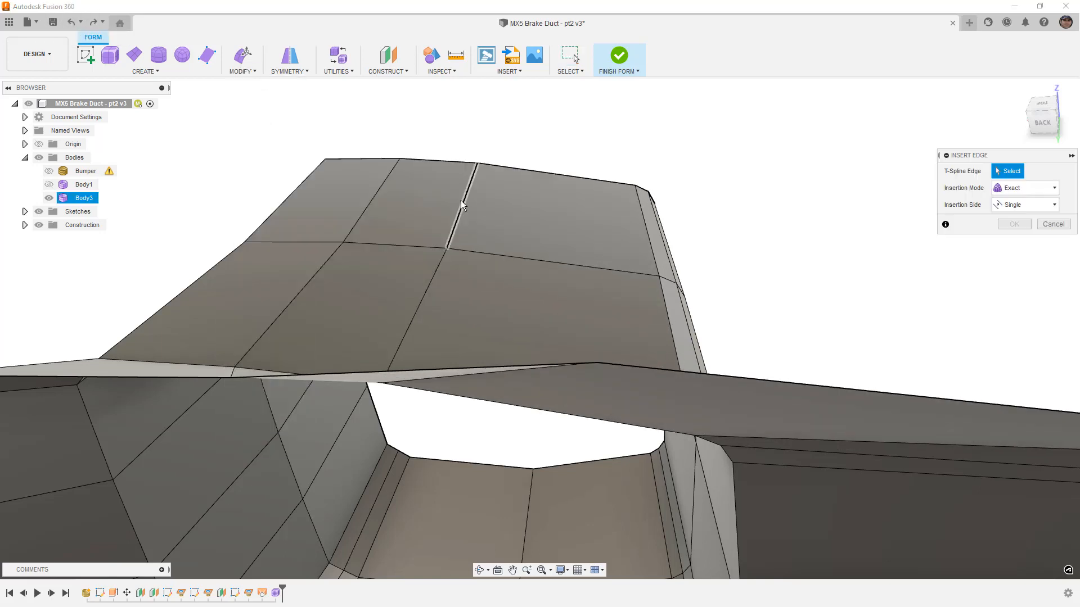
pyautogui.doubleClick(460, 201)
pyautogui.click(1049, 189)
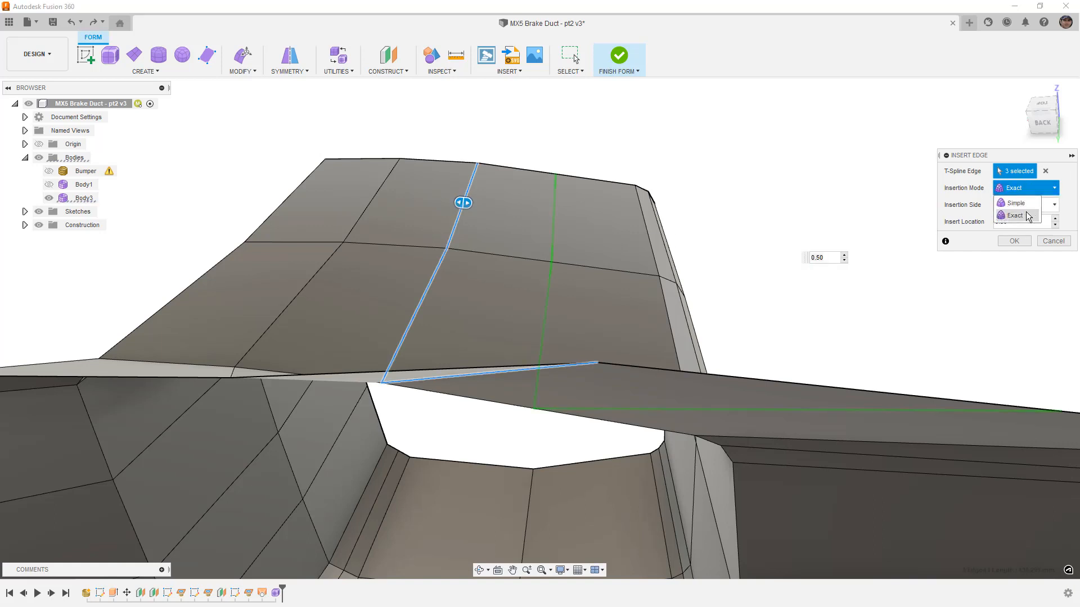
pyautogui.click(1034, 214)
pyautogui.click(1015, 258)
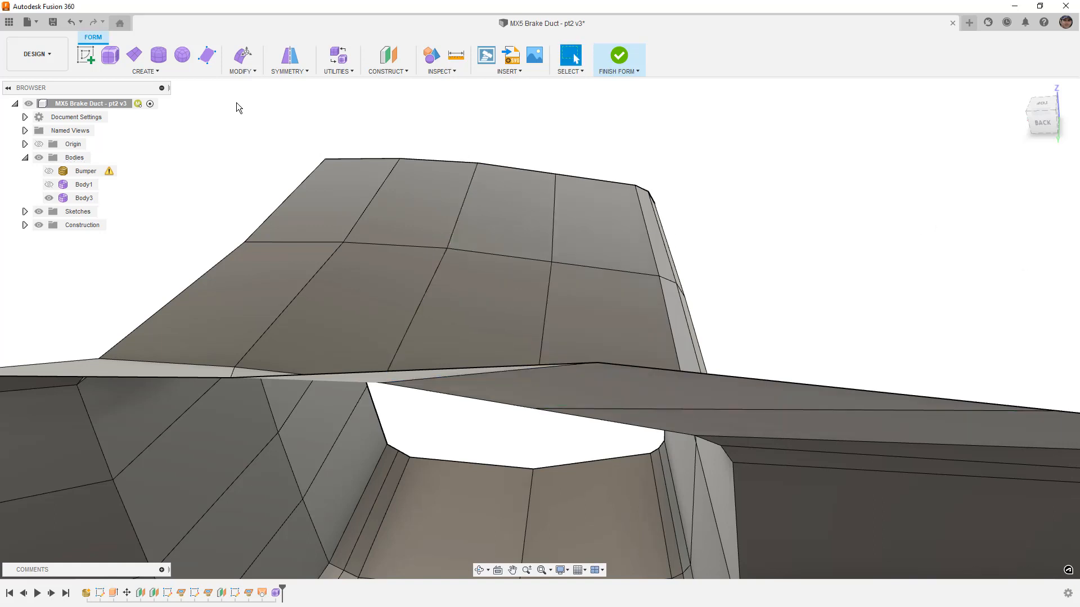
pyautogui.click(71, 24)
pyautogui.click(72, 24)
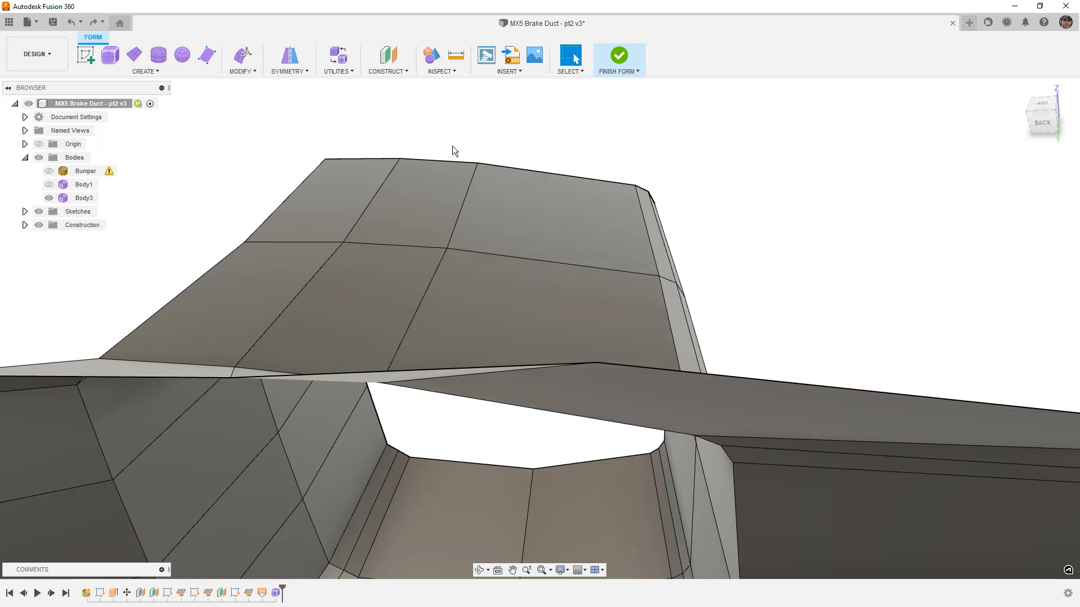
# Start Subdivide and select all faces of the visible duct form.
pyautogui.scroll(-4, 454, 147)
pyautogui.keyDown('shift'); pyautogui.moveTo(518, 201); pyautogui.dragTo(541, 176, button='middle'); pyautogui.keyUp('shift')
pyautogui.click(242, 70)
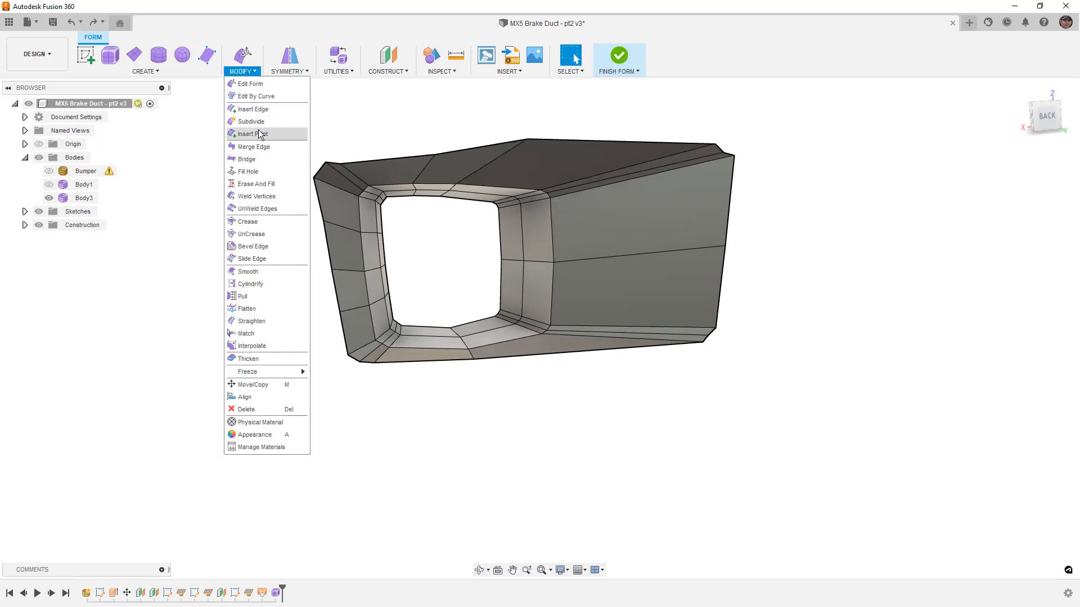
pyautogui.click(258, 123)
pyautogui.moveTo(258, 123); pyautogui.dragTo(846, 424)
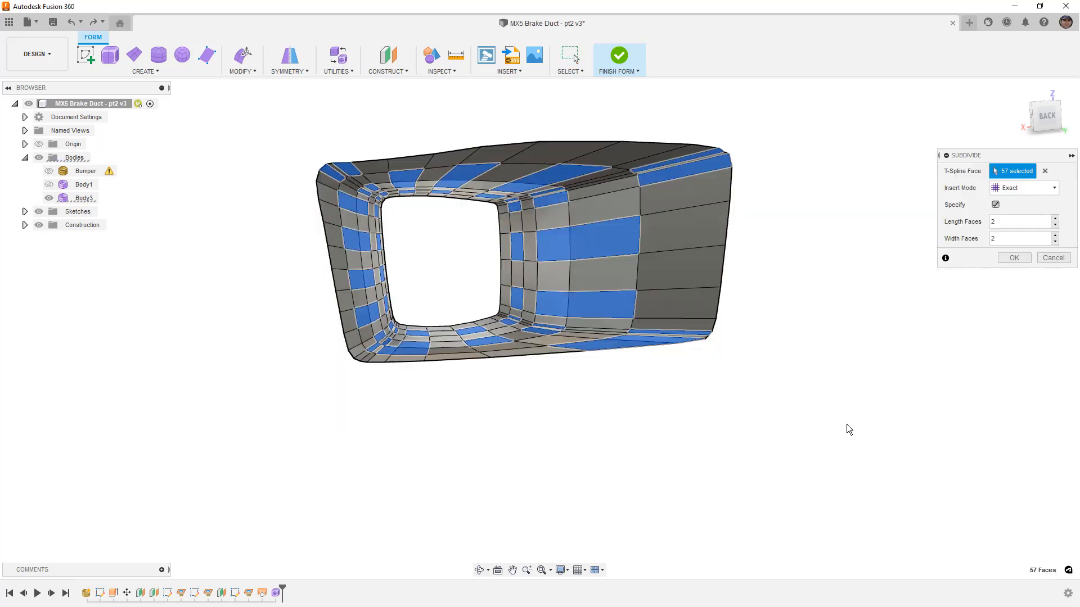
# Preview the subdivision in Simple mode and return the insert mode to Exact.
pyautogui.click(1027, 188)
pyautogui.click(1021, 203)
pyautogui.click(1024, 187)
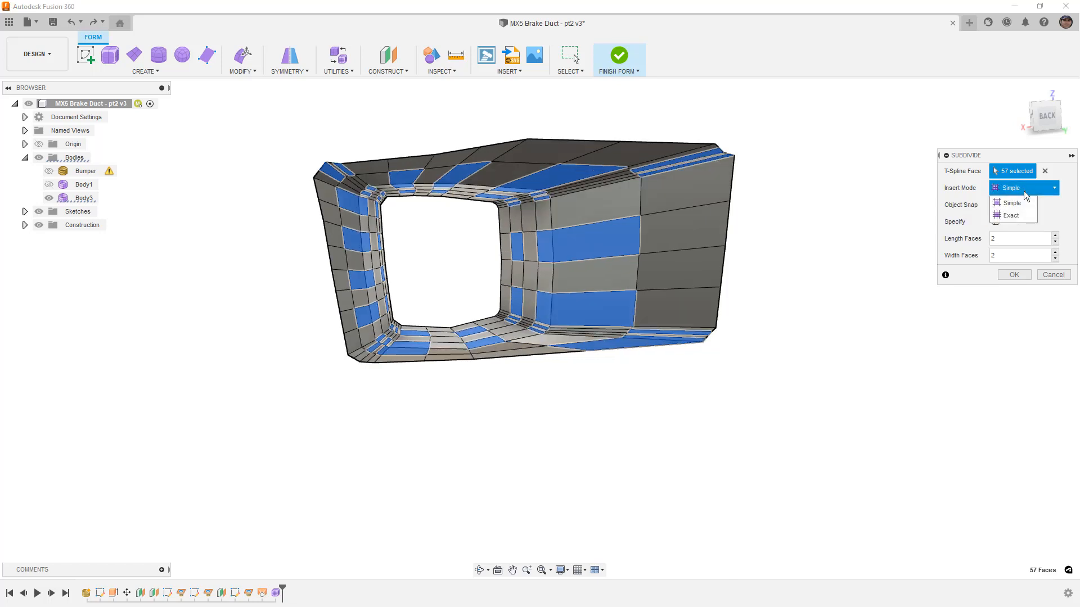
pyautogui.click(1018, 216)
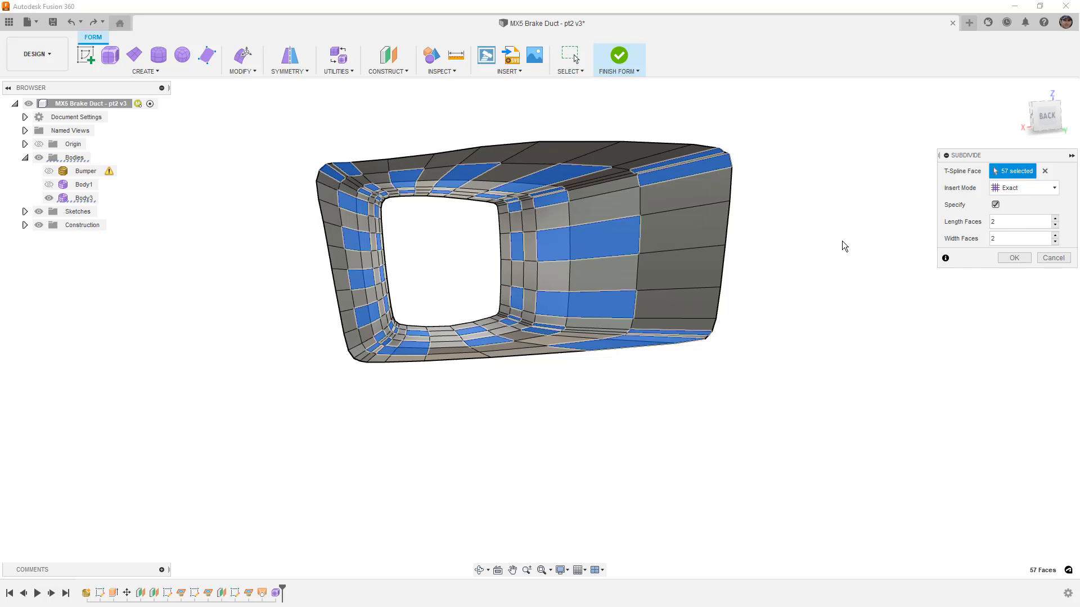
# Subdivide the selected faces in Exact mode into 2 length faces and 4 width faces.
pyautogui.click(1055, 226)
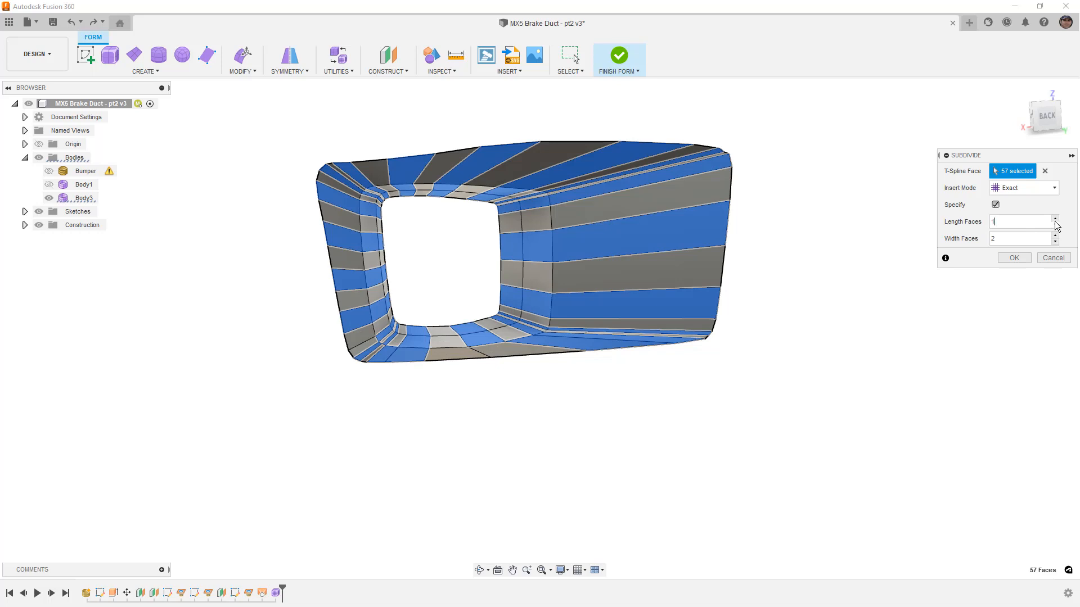
pyautogui.click(1055, 218)
pyautogui.click(1055, 235)
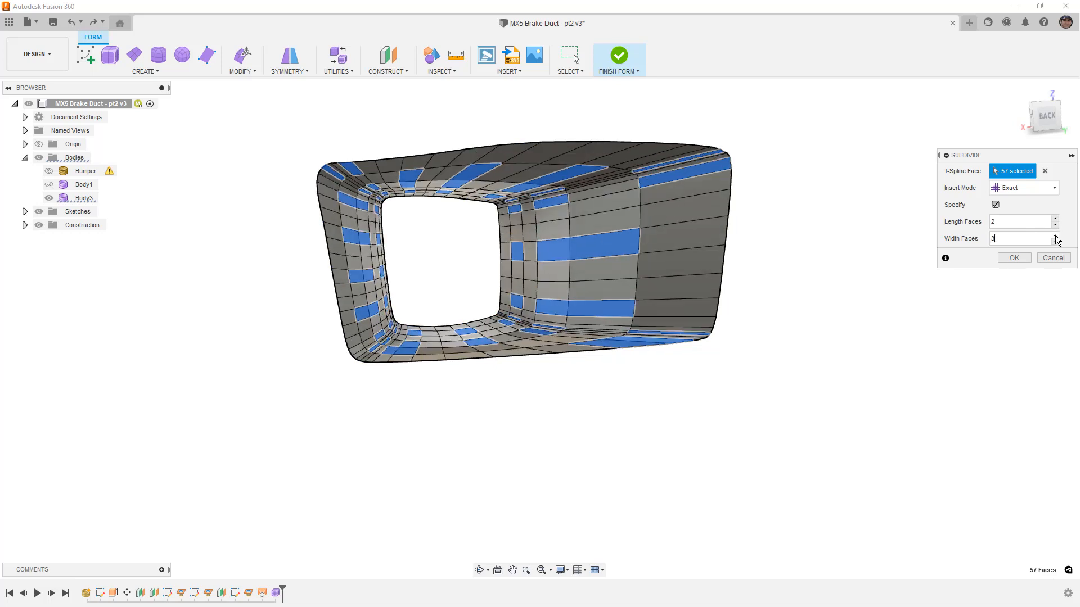
pyautogui.click(1055, 235)
pyautogui.keyDown('shift'); pyautogui.moveTo(495, 202); pyautogui.dragTo(490, 183, button='middle'); pyautogui.keyUp('shift')
pyautogui.scroll(3, 488, 184)
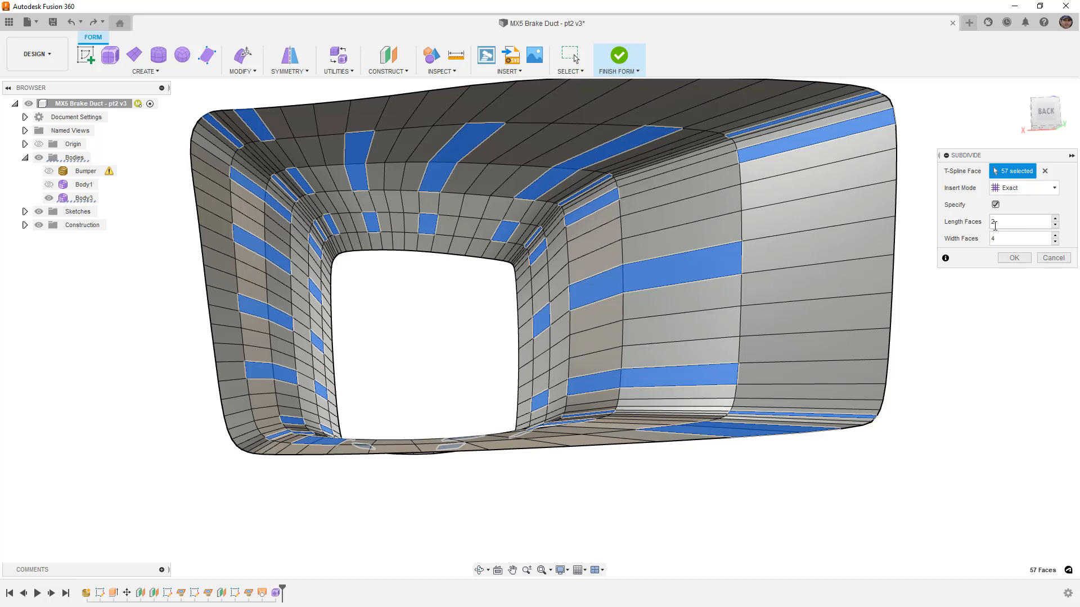
pyautogui.click(1012, 259)
pyautogui.scroll(-3, 654, 278)
pyautogui.hotkey('alt', '3')
pyautogui.keyDown('shift'); pyautogui.moveTo(806, 267); pyautogui.dragTo(805, 291, button='middle'); pyautogui.keyUp('shift')
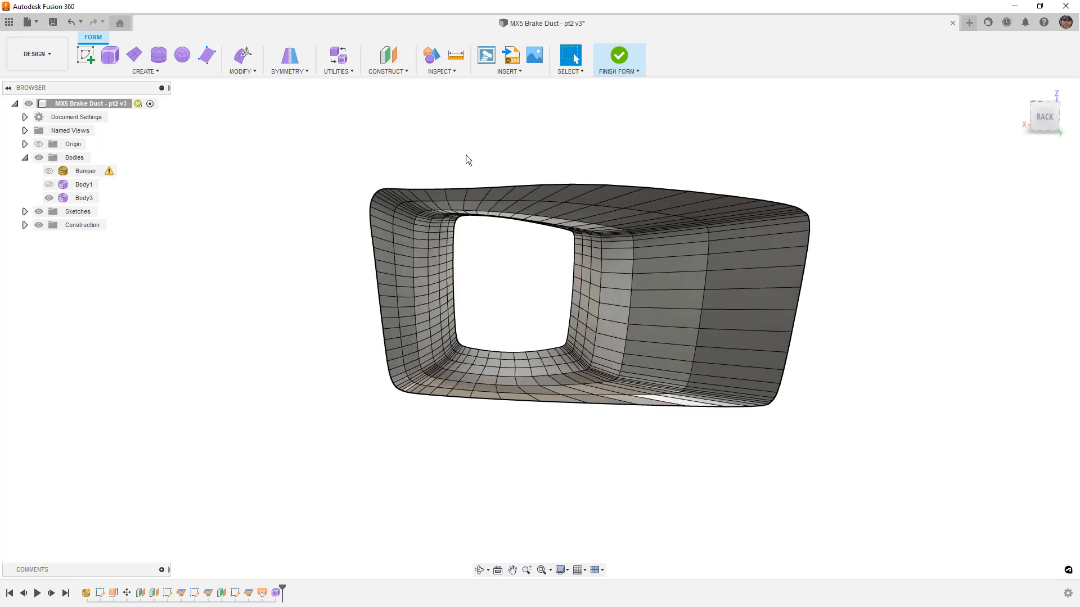
# Thicken the visible duct body by 3 mm with the Sharp type and Normal direction.
pyautogui.click(251, 72)
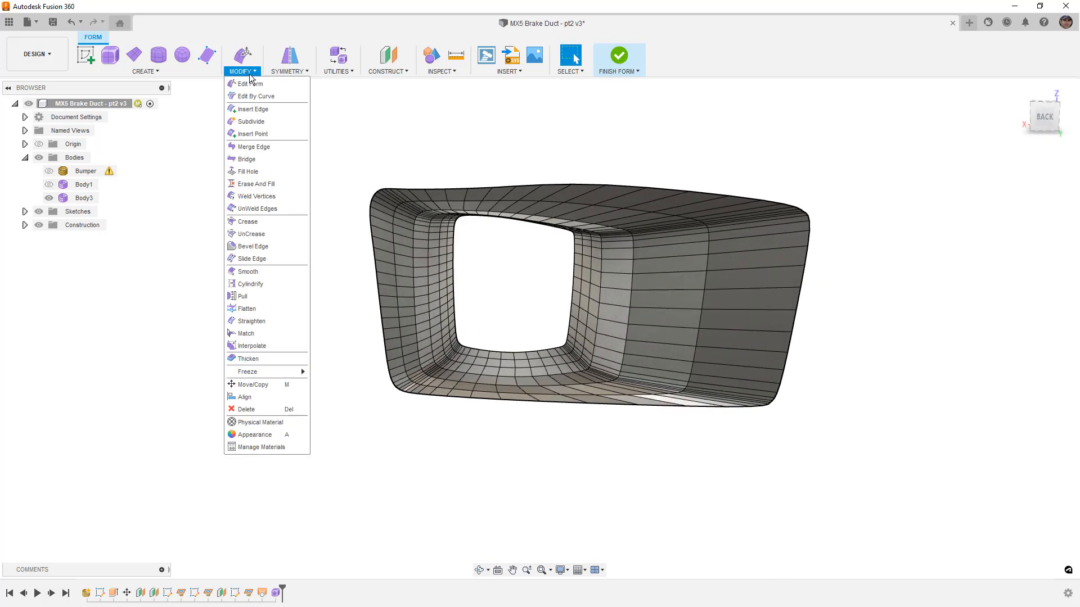
pyautogui.click(261, 361)
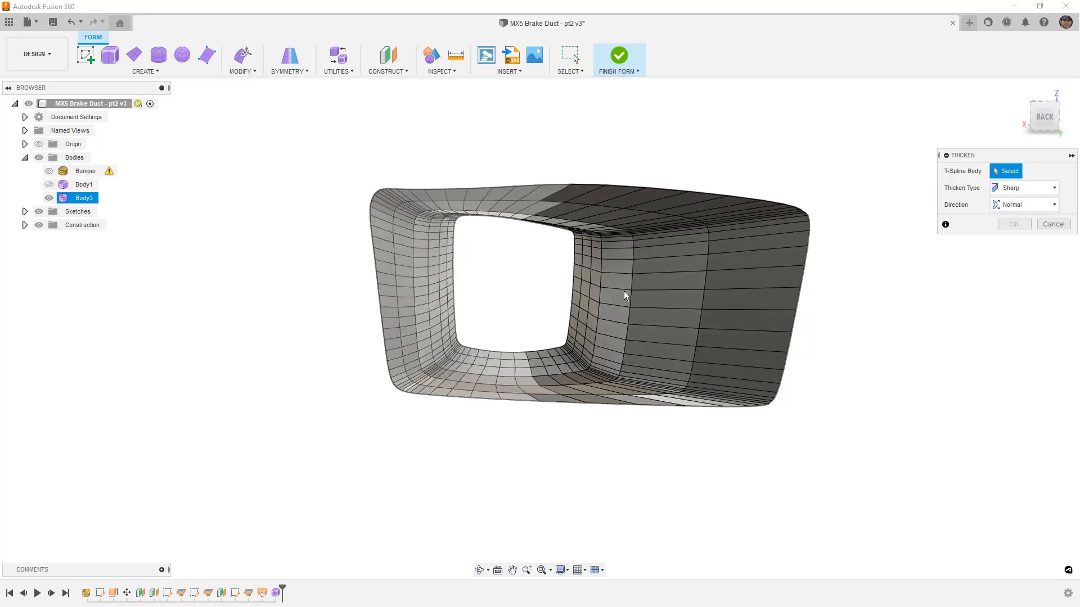
pyautogui.click(626, 288)
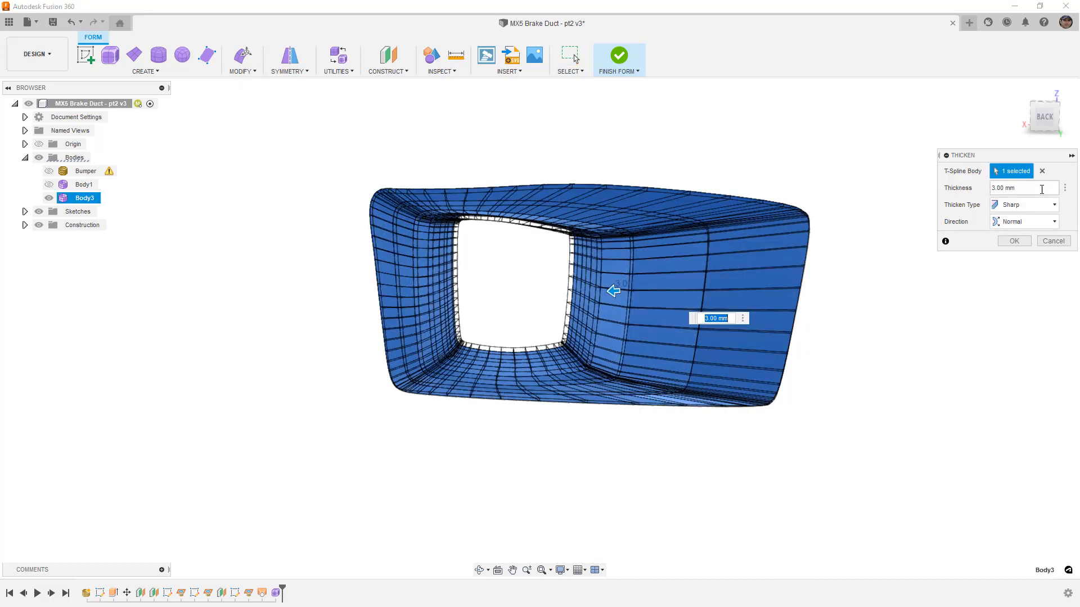
pyautogui.click(1044, 205)
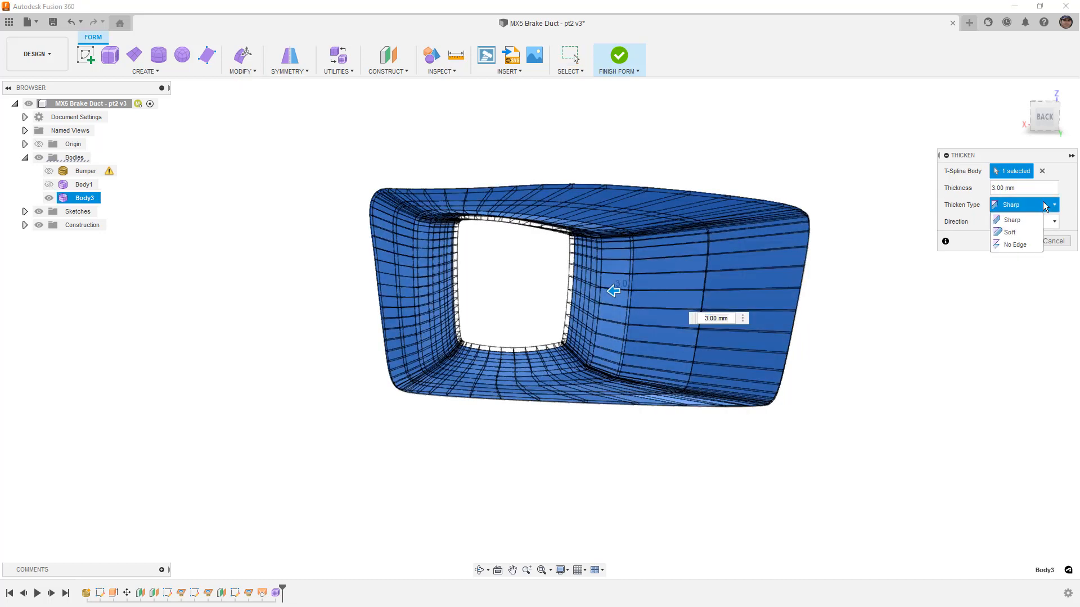
pyautogui.click(1022, 222)
pyautogui.click(1021, 221)
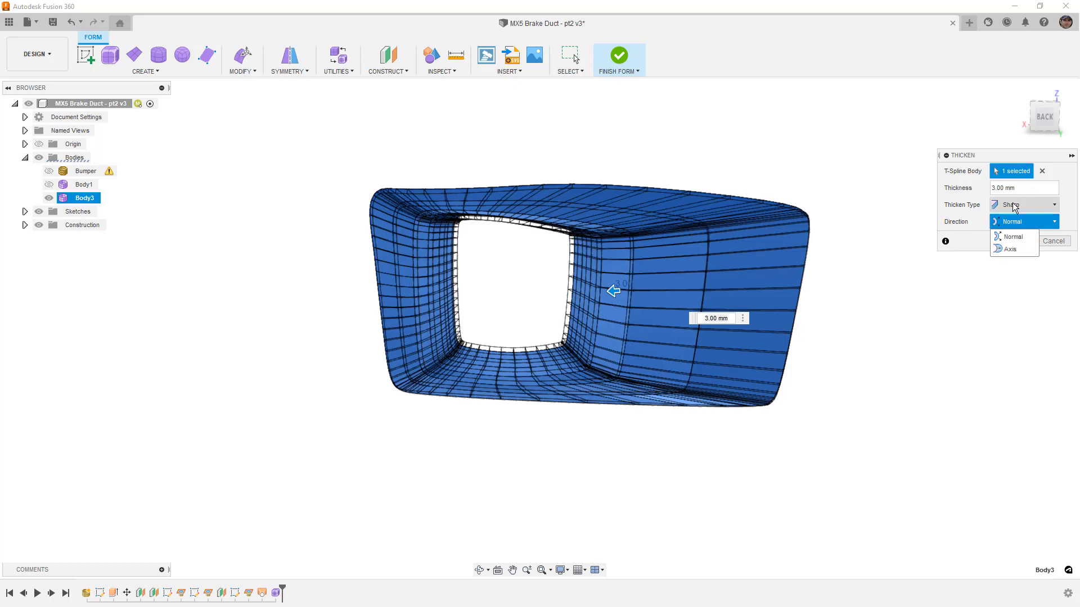
pyautogui.click(1010, 228)
pyautogui.click(1020, 241)
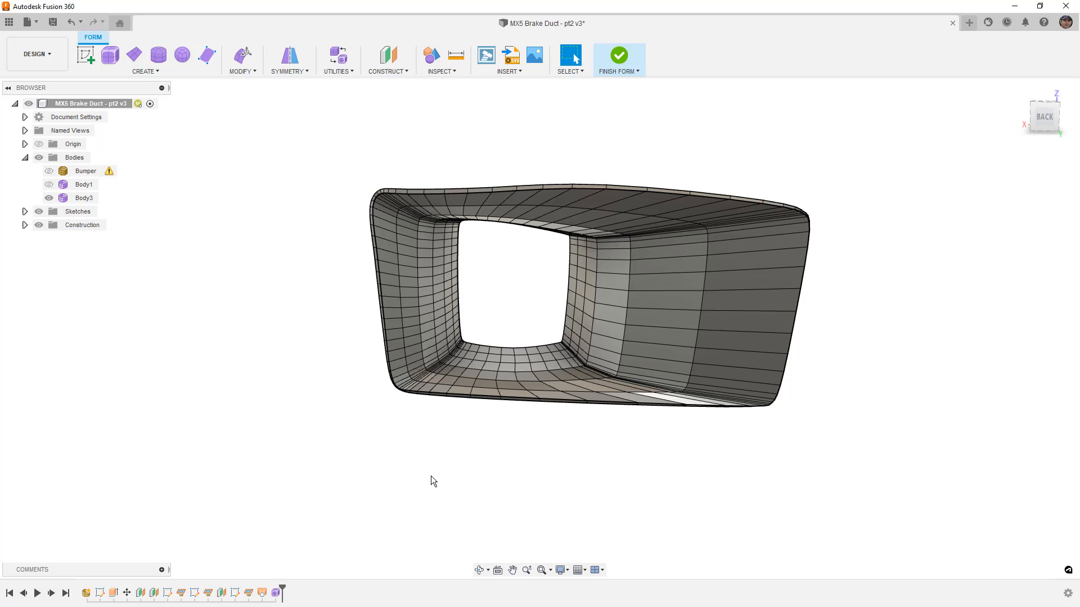
# Try twice to finish the form, return to form editing each time and close the error report.
pyautogui.keyDown('shift'); pyautogui.moveTo(644, 244); pyautogui.dragTo(597, 301, button='middle'); pyautogui.keyUp('shift')
pyautogui.click(626, 59)
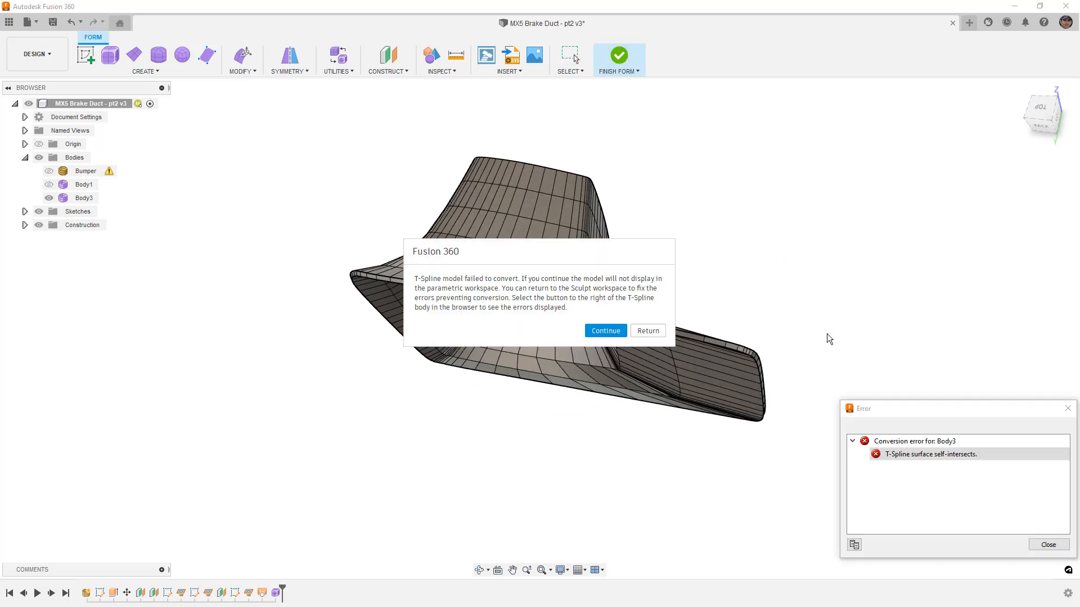
pyautogui.click(648, 331)
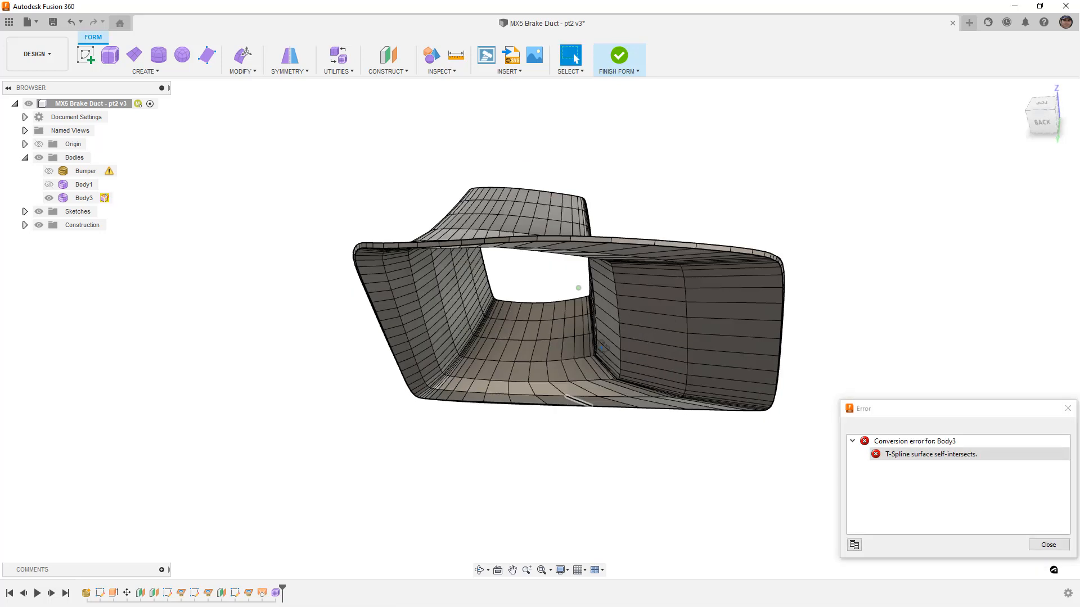
pyautogui.click(621, 56)
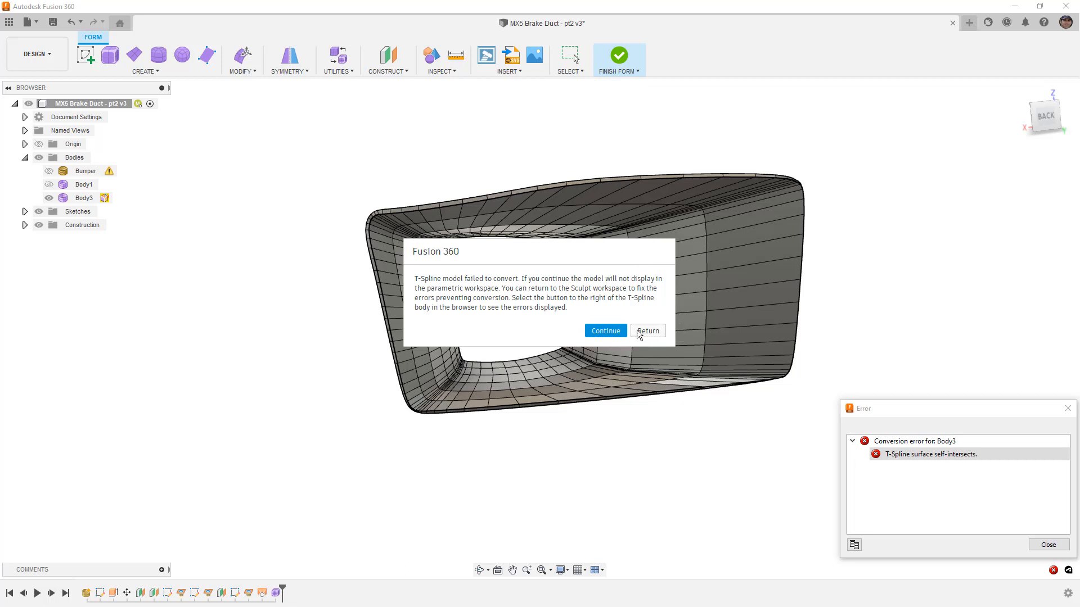
pyautogui.moveTo(428, 255); pyautogui.dragTo(188, 436)
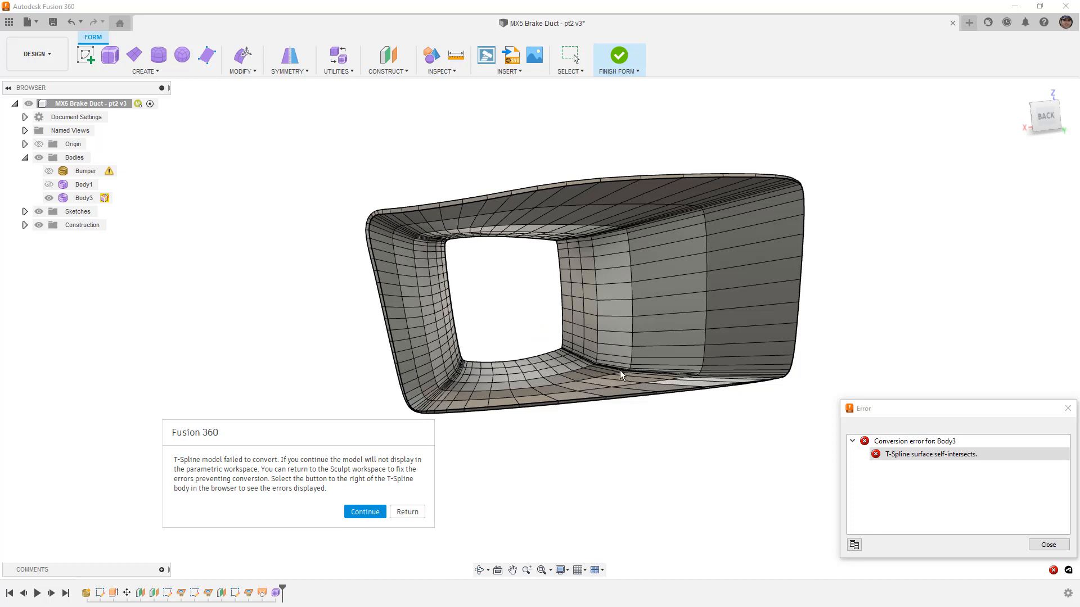
pyautogui.click(414, 517)
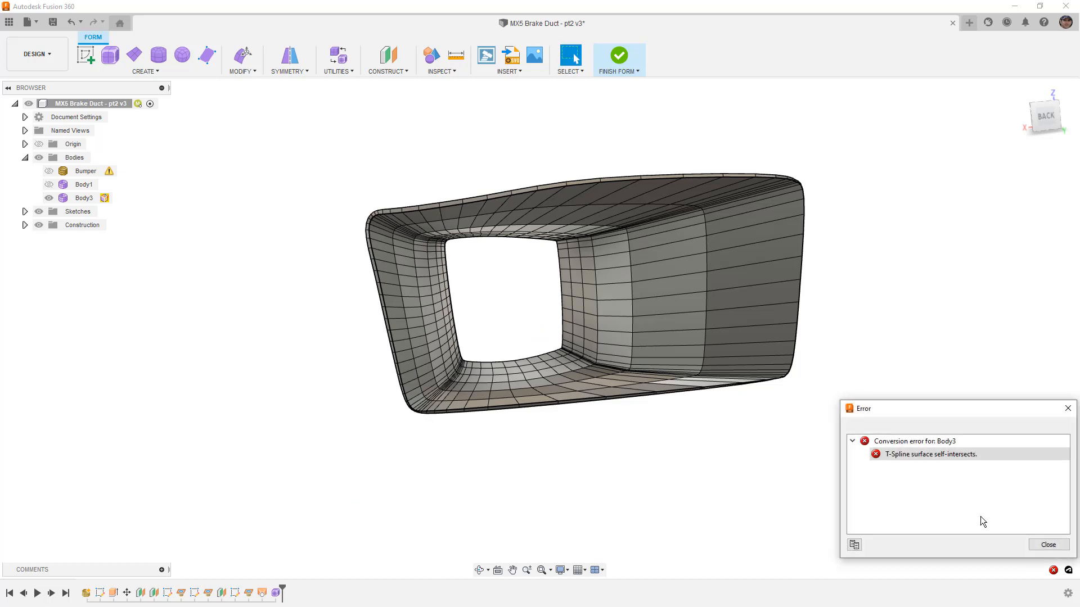
pyautogui.click(1048, 545)
# Run Repair Body on Body3 with AutoRepair, keeping a weld tolerance of 0.01 mm.
pyautogui.click(338, 66)
pyautogui.click(353, 97)
pyautogui.click(660, 277)
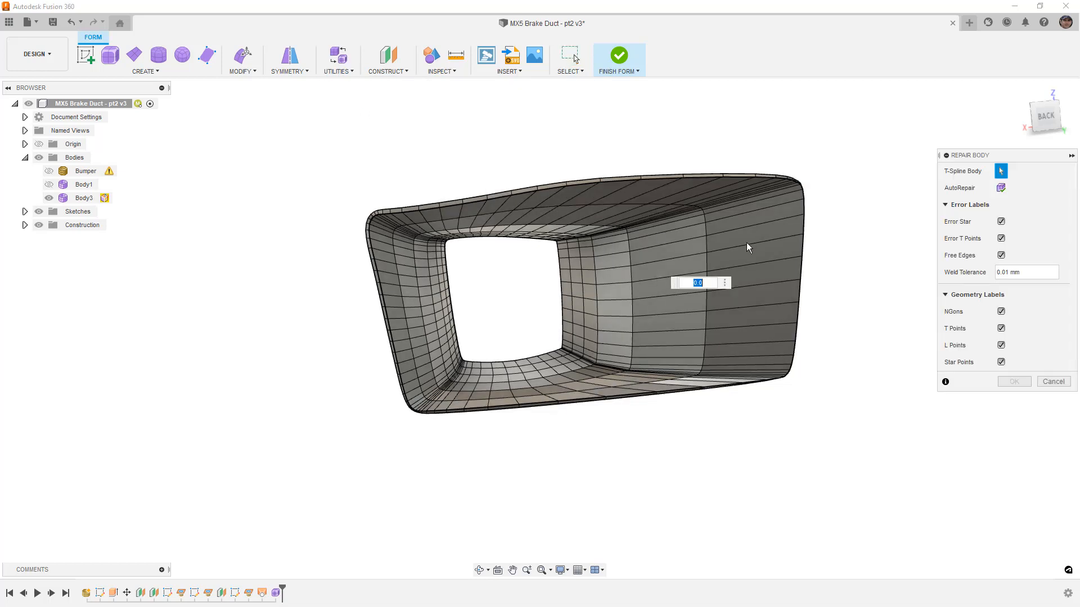
pyautogui.keyDown('shift'); pyautogui.moveTo(798, 221); pyautogui.dragTo(649, 259, button='middle'); pyautogui.keyUp('shift')
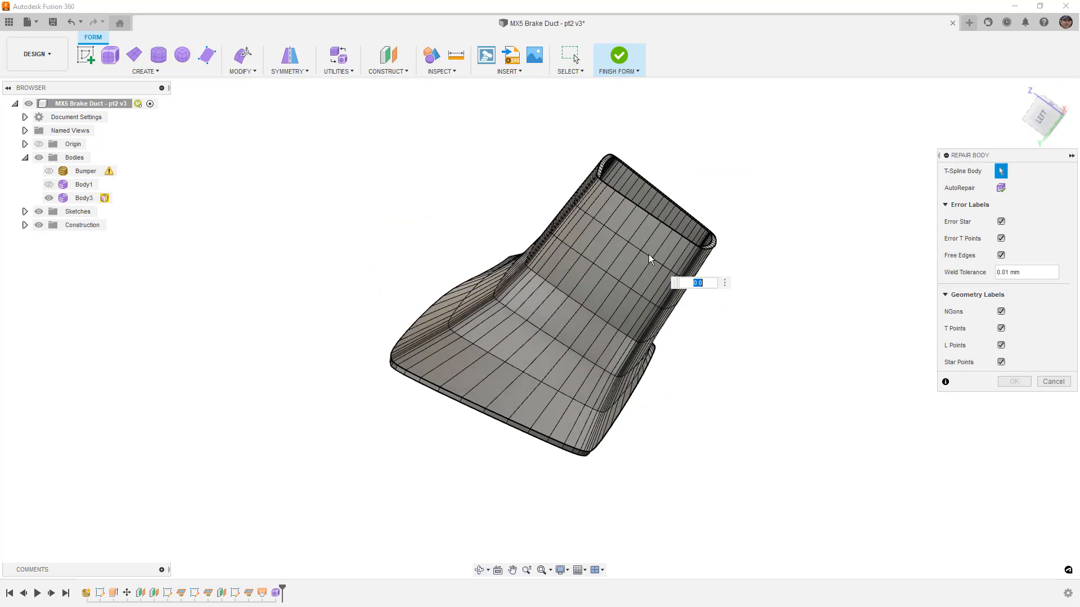
pyautogui.keyDown('shift'); pyautogui.moveTo(581, 318); pyautogui.dragTo(675, 289, button='middle'); pyautogui.keyUp('shift')
pyautogui.keyDown('shift'); pyautogui.moveTo(696, 253); pyautogui.dragTo(725, 243, button='middle'); pyautogui.keyUp('shift')
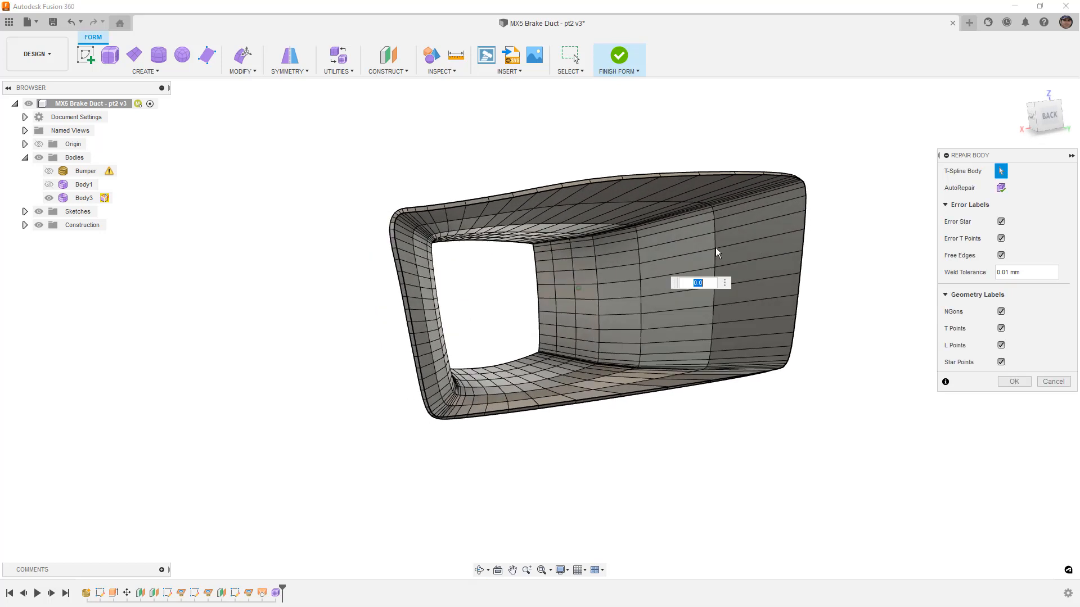
pyautogui.click(1001, 187)
pyautogui.keyDown('shift'); pyautogui.moveTo(662, 326); pyautogui.dragTo(636, 333, button='middle'); pyautogui.keyUp('shift')
pyautogui.press('Escape')
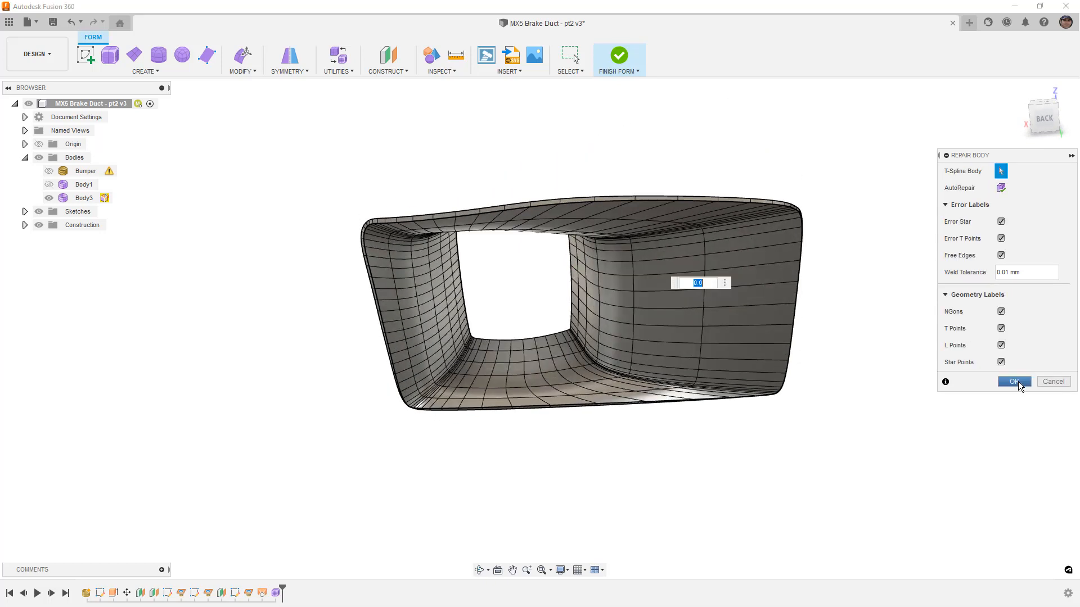
pyautogui.click(1013, 382)
# Try finishing the form again, return to form editing and examine the duct's lower inner corners.
pyautogui.click(618, 56)
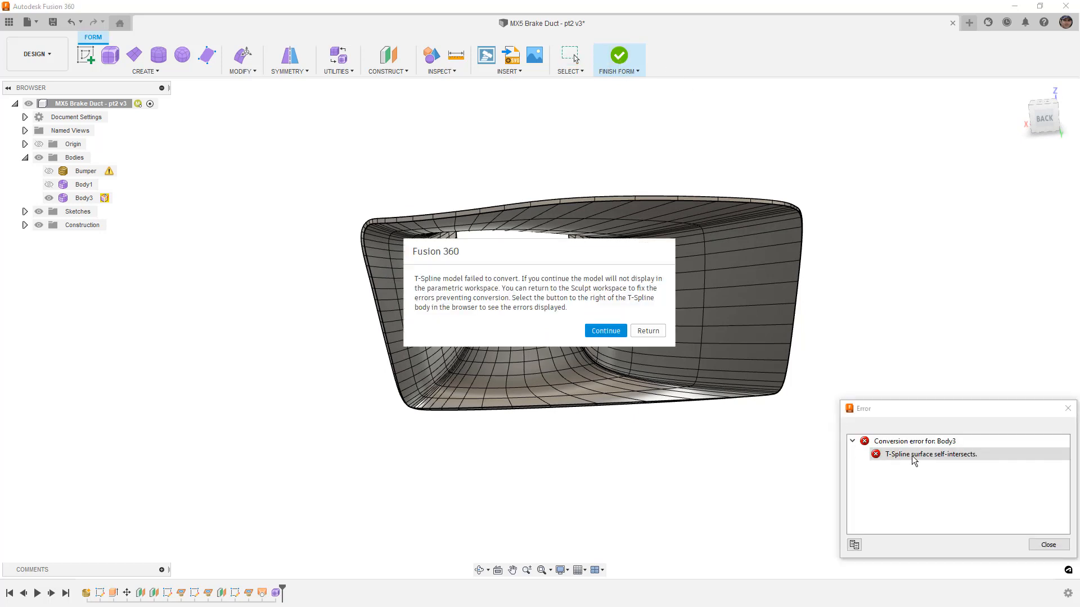
pyautogui.click(652, 332)
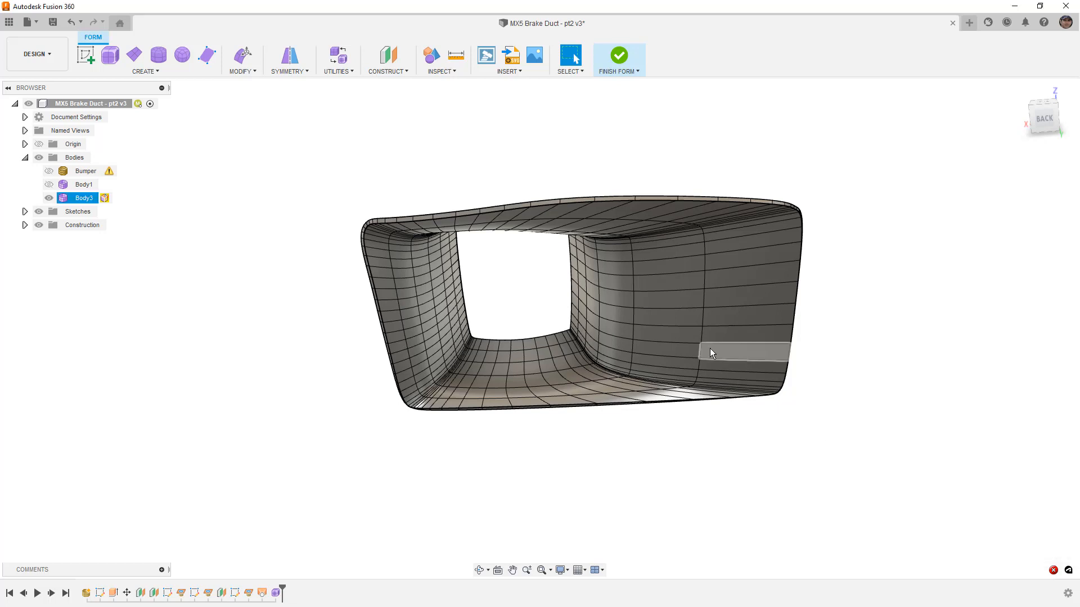
pyautogui.scroll(5, 706, 349)
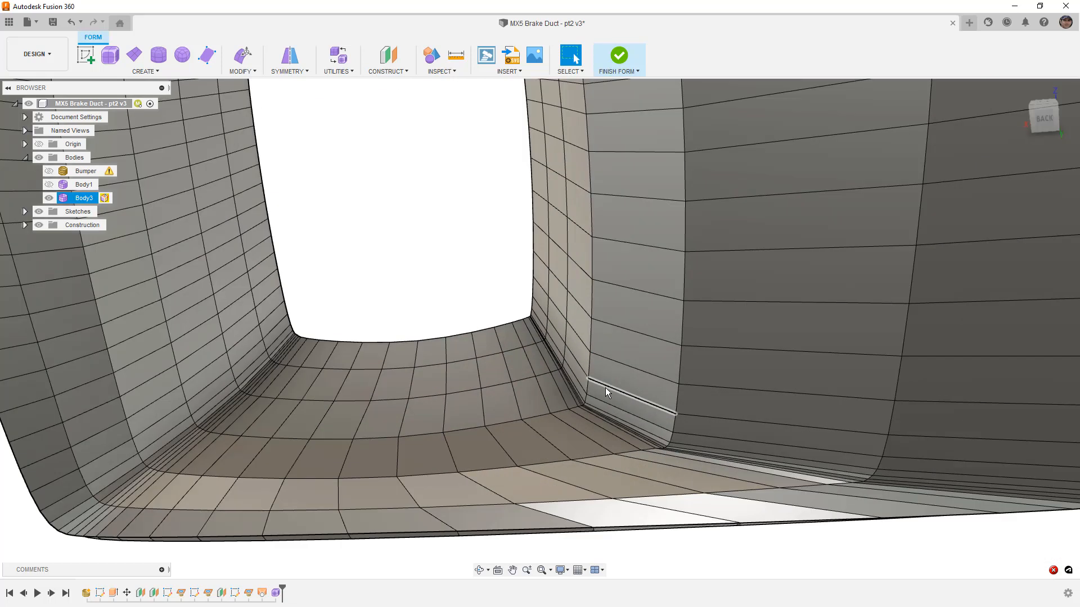
pyautogui.scroll(4, 607, 387)
pyautogui.keyDown('shift'); pyautogui.moveTo(519, 310); pyautogui.dragTo(472, 337, button='middle'); pyautogui.keyUp('shift')
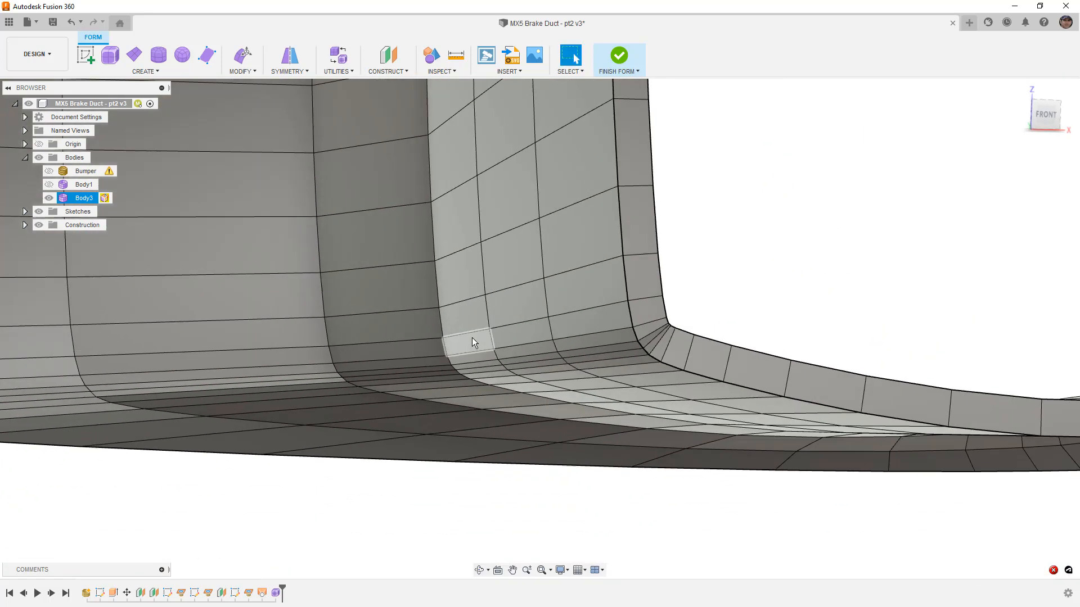
pyautogui.scroll(-8, 471, 338)
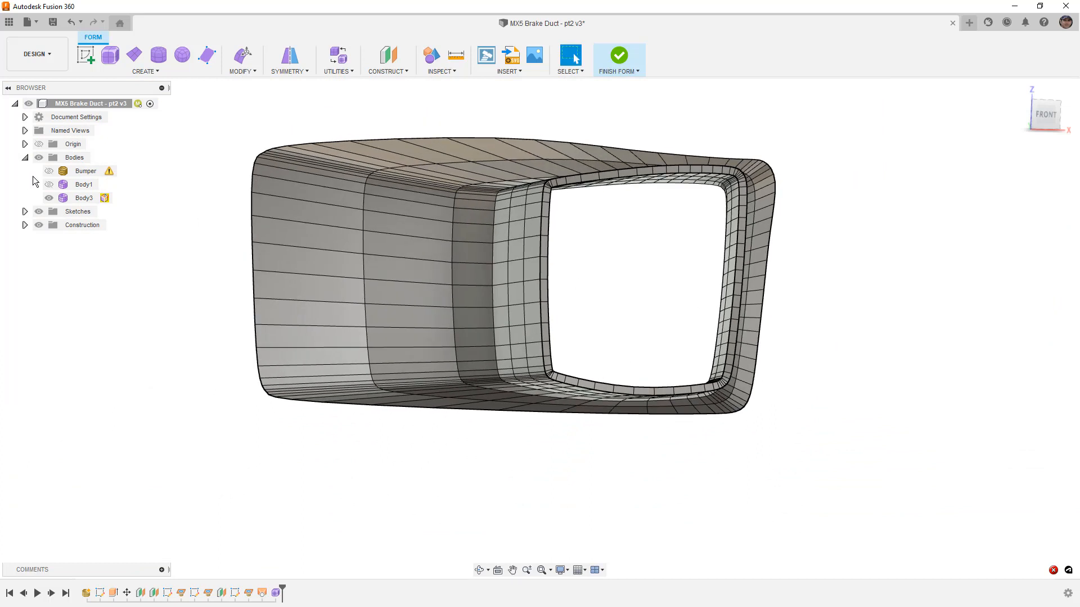
# Toggle Body1's visibility for comparison and review the conversion error reported for Body3.
pyautogui.click(47, 183)
pyautogui.click(47, 182)
pyautogui.keyDown('shift'); pyautogui.moveTo(421, 178); pyautogui.dragTo(432, 183, button='middle'); pyautogui.keyUp('shift')
pyautogui.click(49, 184)
pyautogui.click(49, 184)
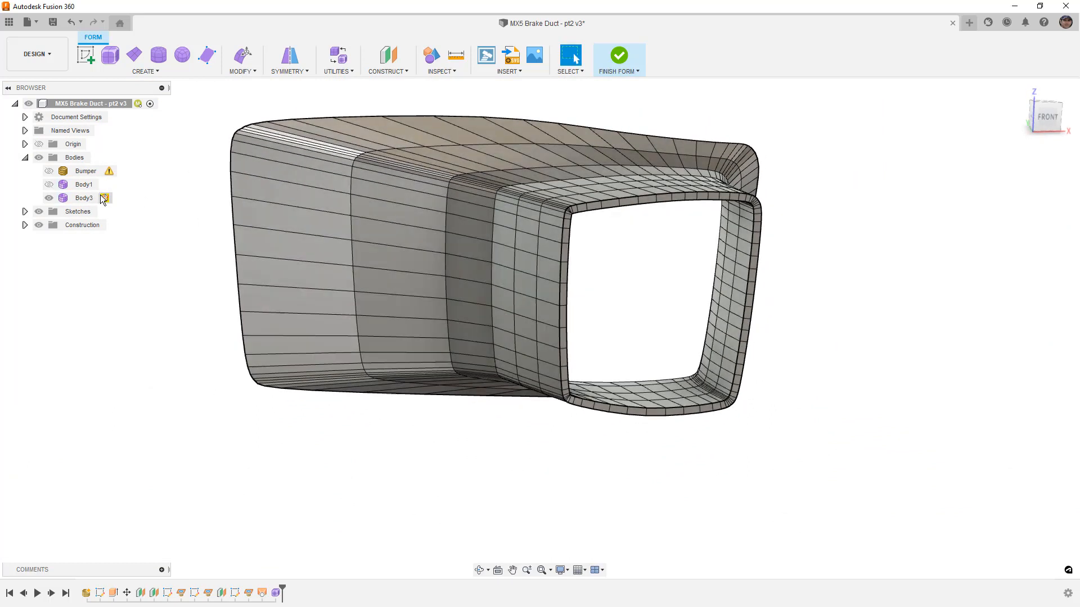
pyautogui.click(104, 199)
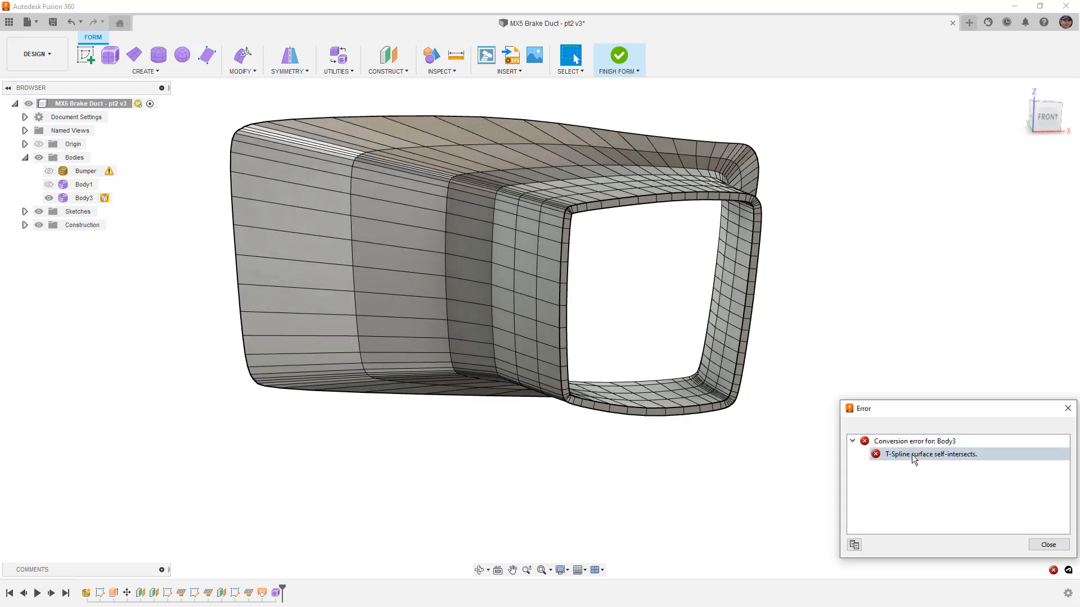
pyautogui.click(1048, 545)
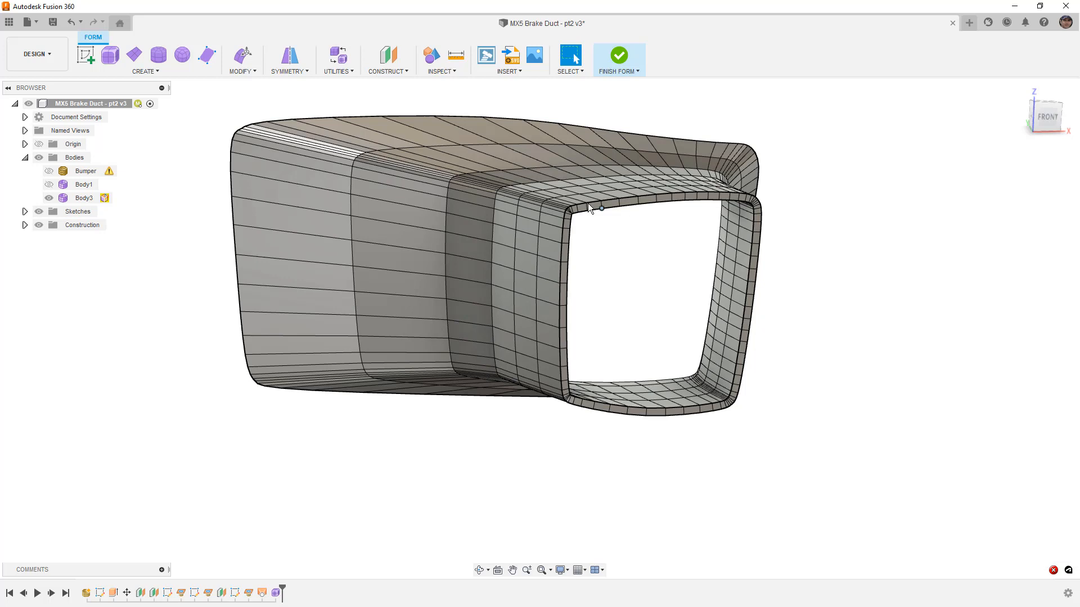
# Use Edit Form to move one edge at the narrow outlet rim's upper inner corner by 0.356 mm and 0.135 mm.
pyautogui.scroll(3, 540, 225)
pyautogui.scroll(5, 534, 228)
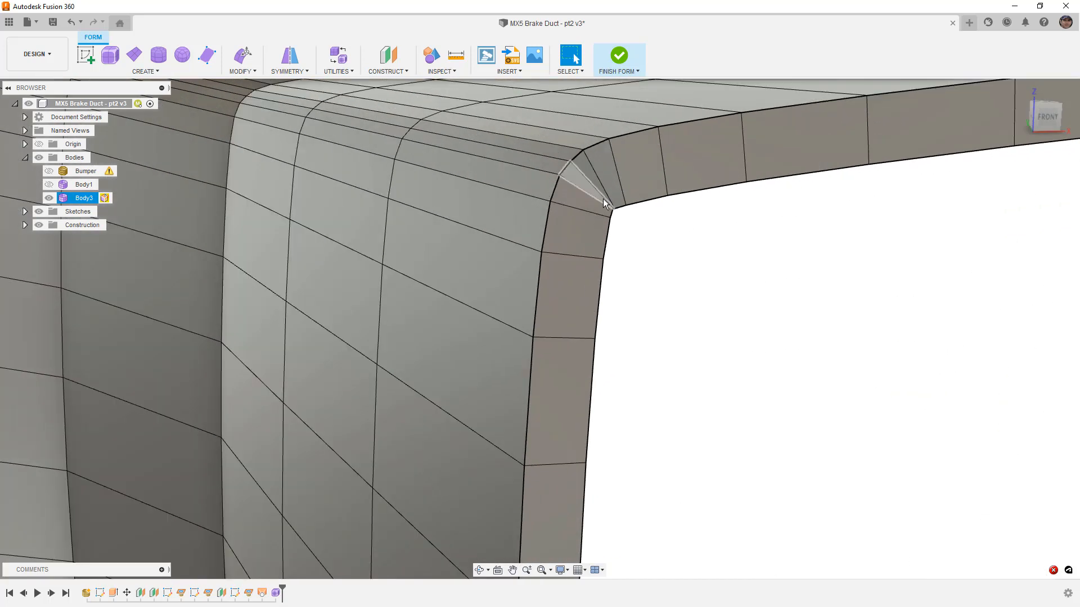
pyautogui.keyDown('shift'); pyautogui.moveTo(614, 219); pyautogui.dragTo(625, 198, button='middle'); pyautogui.keyUp('shift')
pyautogui.click(624, 197)
pyautogui.click(243, 54)
pyautogui.moveTo(636, 179); pyautogui.dragTo(649, 175)
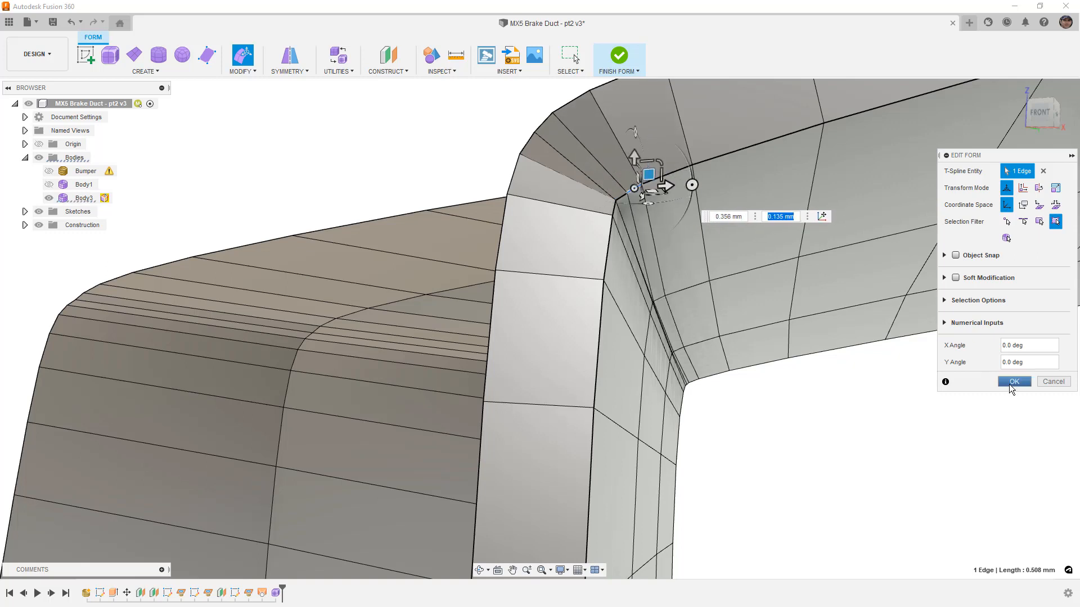
pyautogui.click(1012, 382)
# Delete two of the tightly spaced edge loops running through the same upper corner of the outlet rim.
pyautogui.doubleClick(605, 170)
pyautogui.press('Escape')
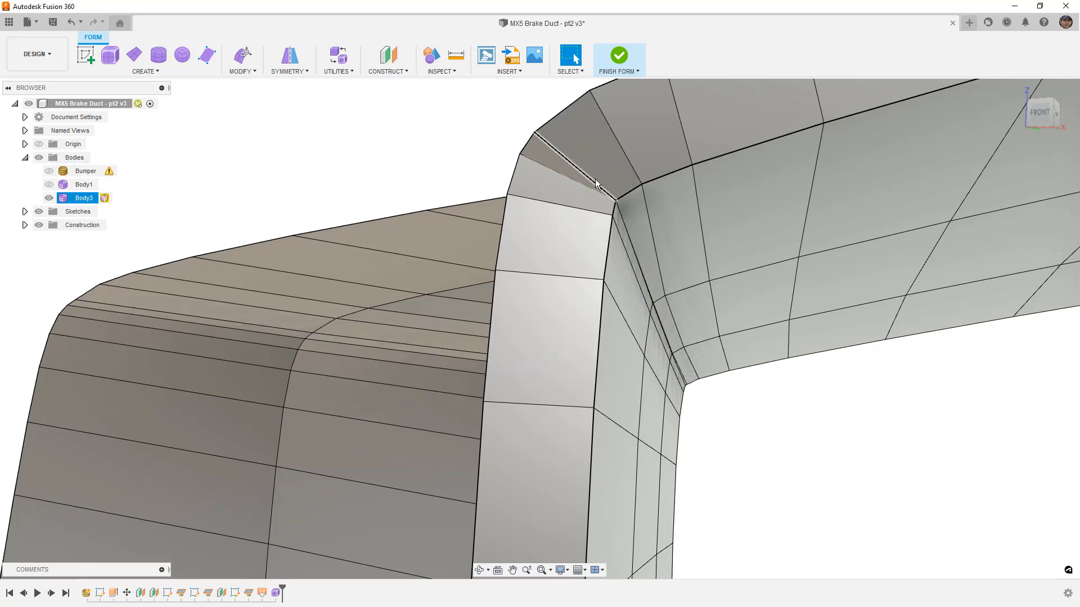
pyautogui.doubleClick(586, 188)
pyautogui.press('Escape')
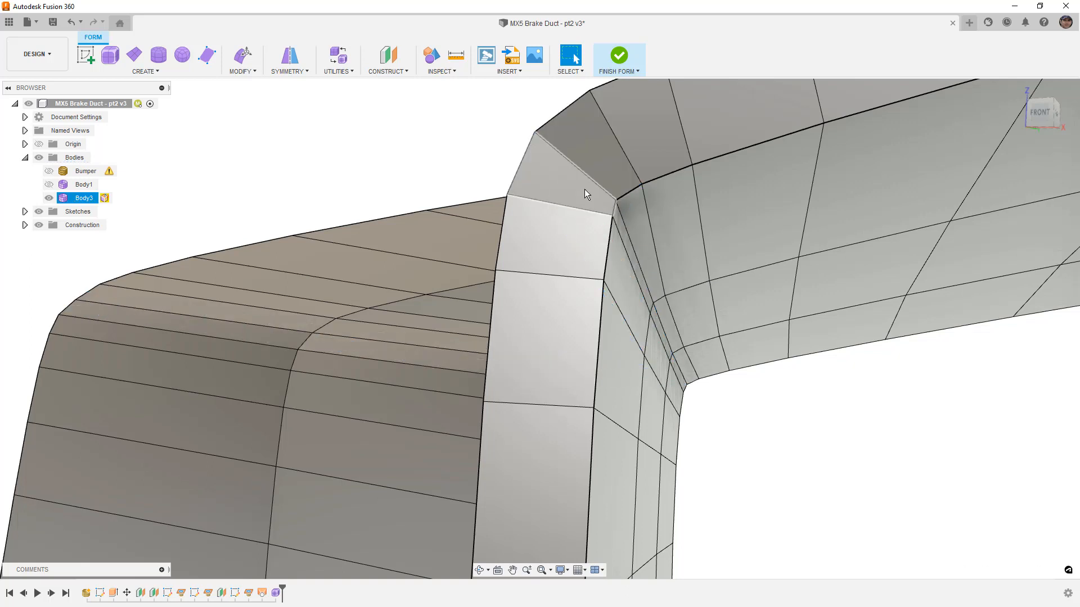
# Recheck Body3 for conversion errors and convert the T-Spline body to BRep.
pyautogui.keyDown('shift'); pyautogui.moveTo(596, 187); pyautogui.dragTo(251, 231, button='middle'); pyautogui.keyUp('shift')
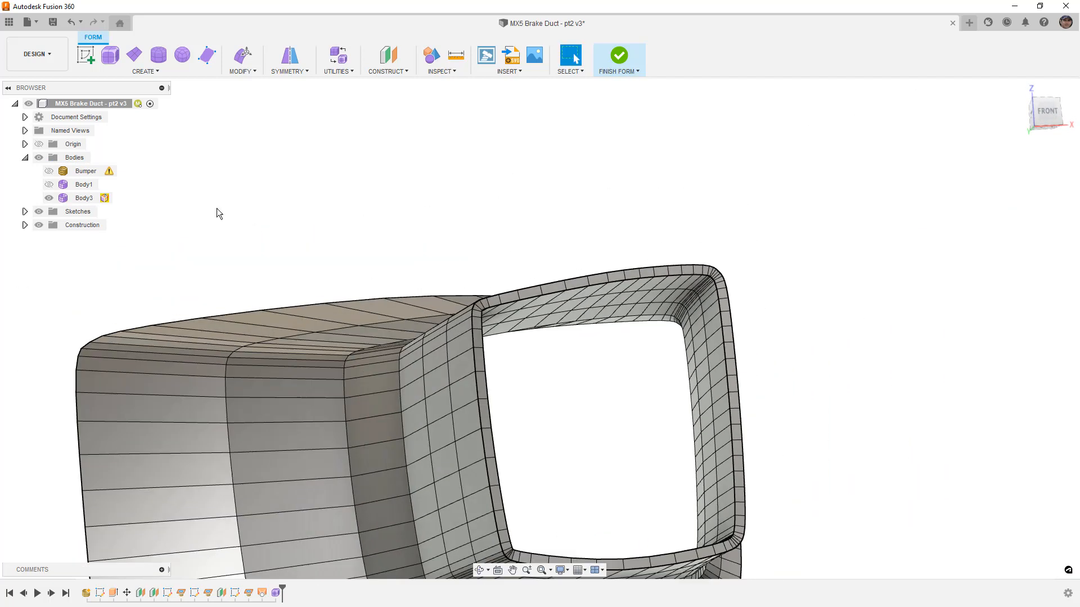
pyautogui.click(105, 198)
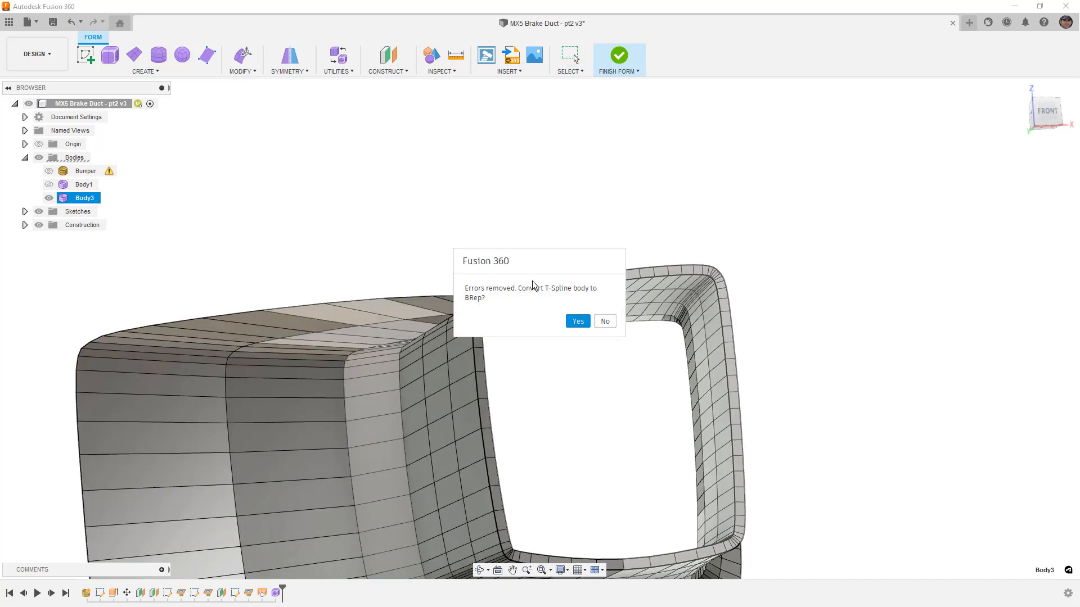
pyautogui.click(583, 319)
pyautogui.keyDown('shift'); pyautogui.moveTo(582, 322); pyautogui.dragTo(810, 284, button='middle'); pyautogui.keyUp('shift')
pyautogui.click(1015, 275)
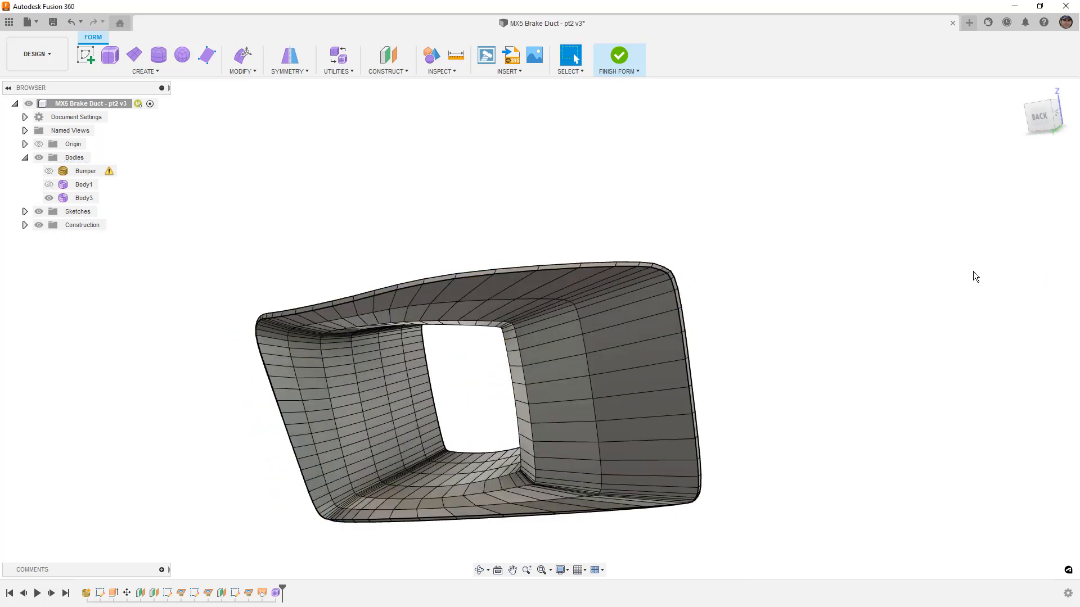
pyautogui.keyDown('shift'); pyautogui.moveTo(700, 238); pyautogui.dragTo(722, 229, button='middle'); pyautogui.keyUp('shift')
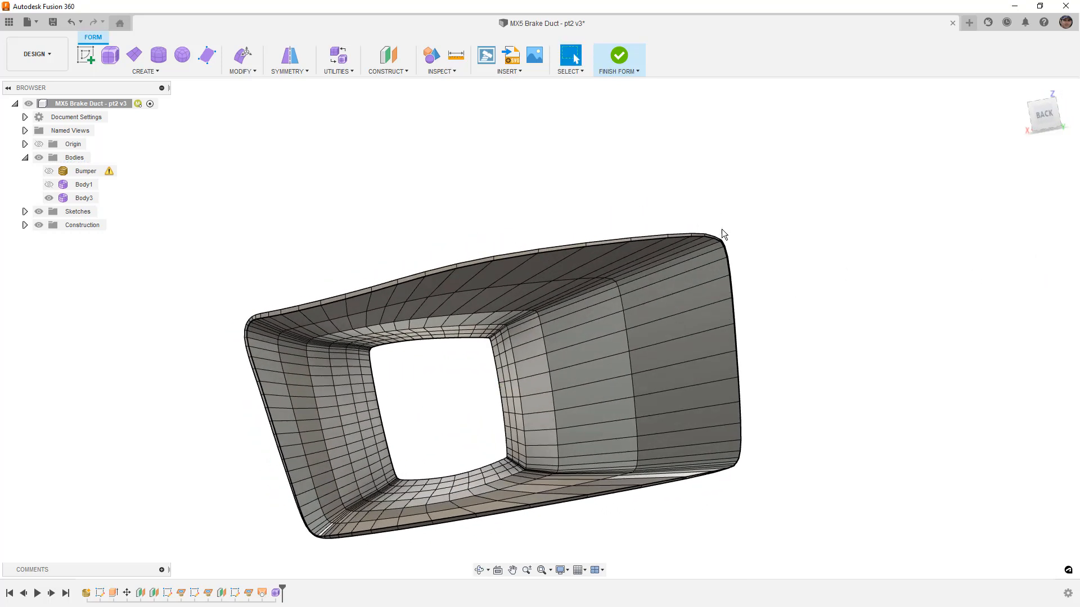
# Delete three tightly spaced edge loops running along the duct's lower inner corner beside the long, wide side wall.
pyautogui.click(1044, 114)
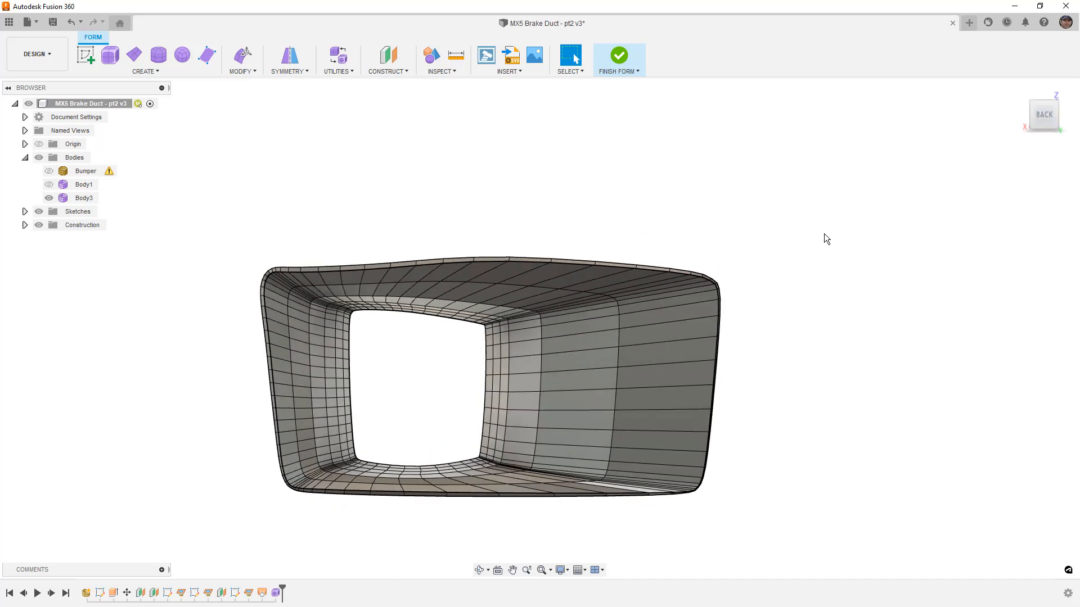
pyautogui.scroll(5, 537, 466)
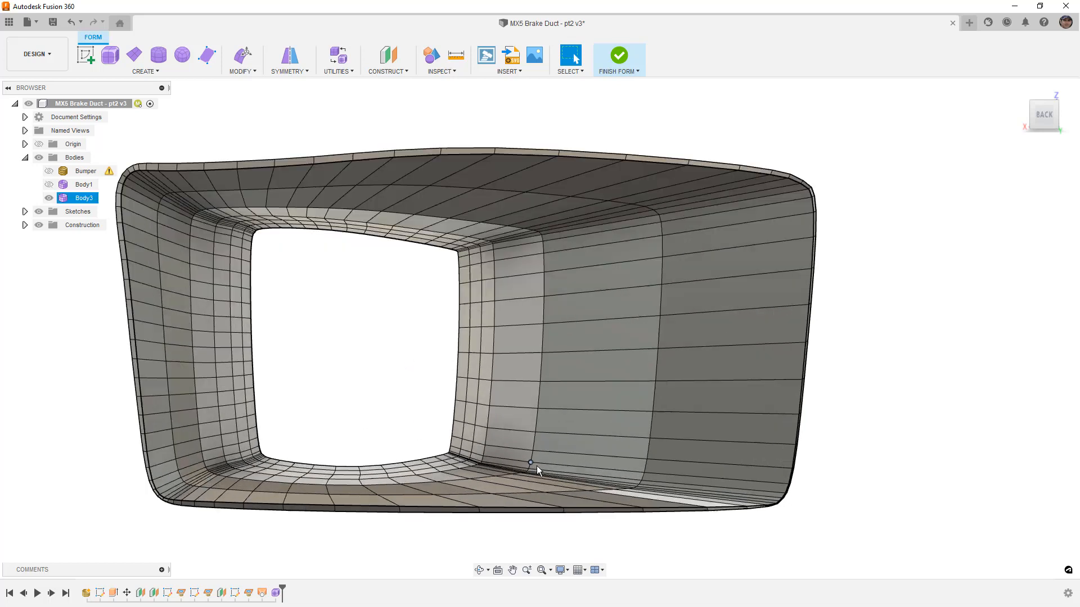
pyautogui.scroll(5, 536, 466)
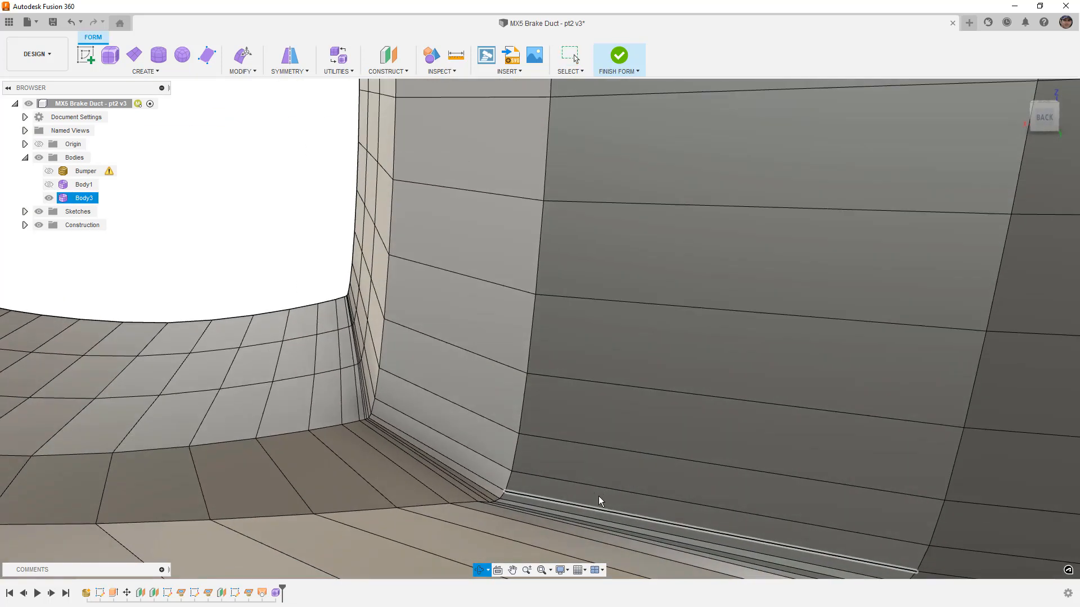
pyautogui.scroll(2, 448, 468)
pyautogui.doubleClick(453, 475)
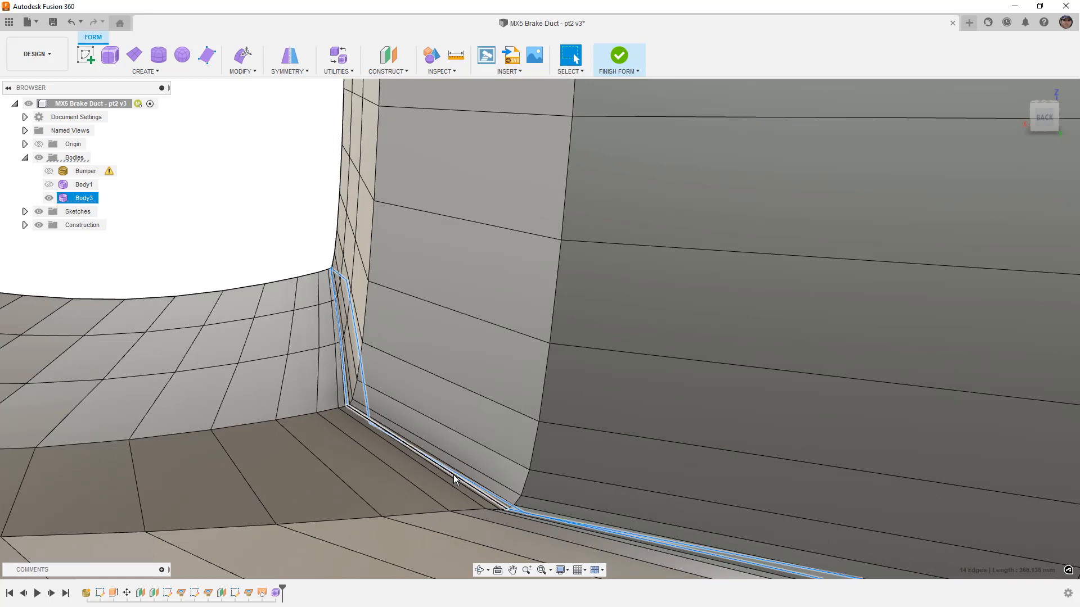
pyautogui.press('Escape')
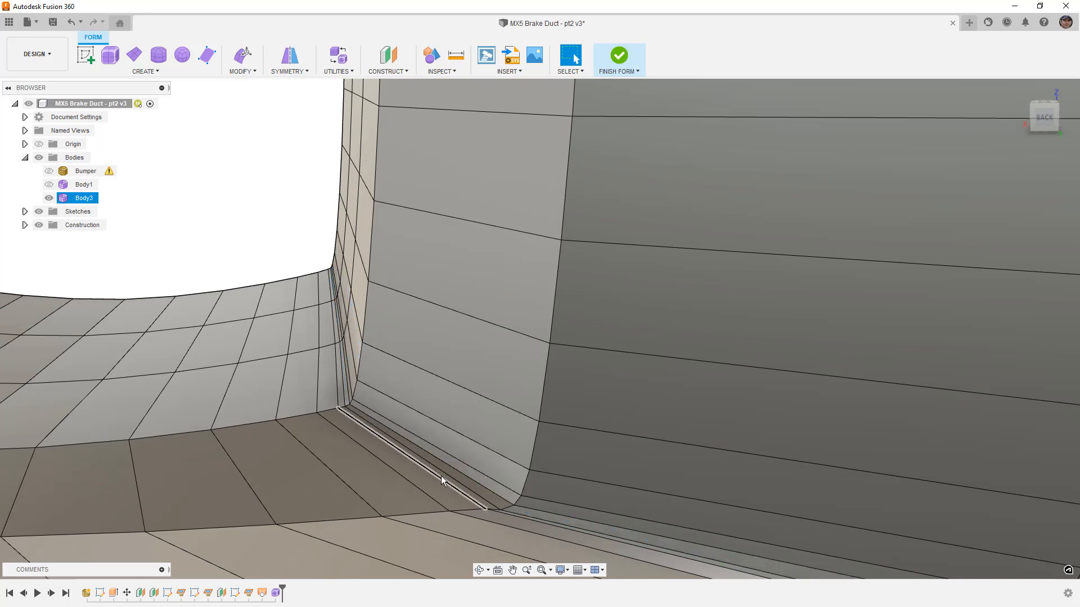
pyautogui.doubleClick(443, 473)
pyautogui.press('Escape')
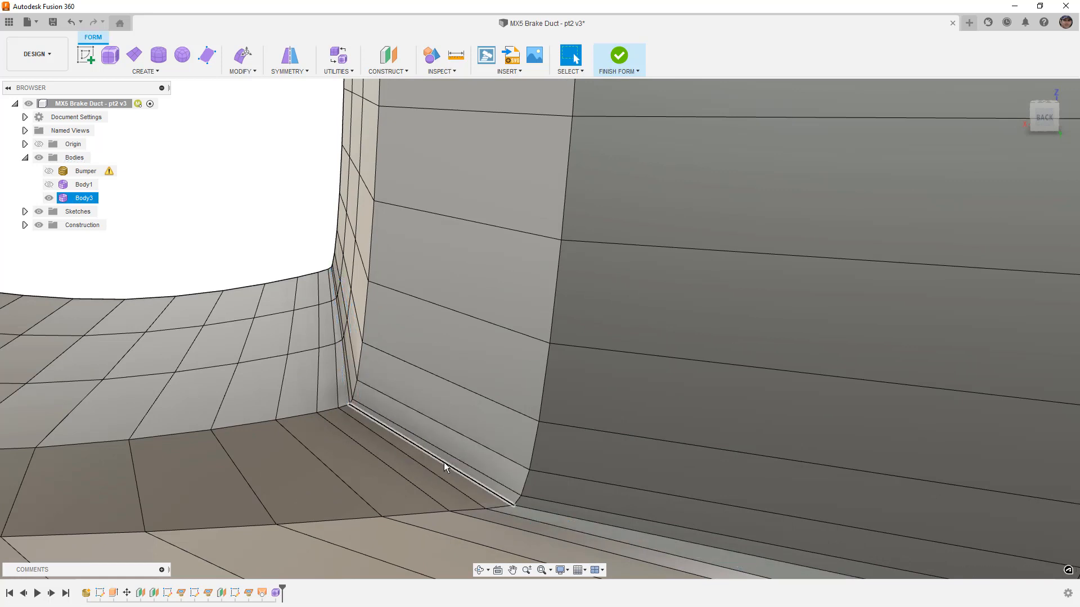
pyautogui.click(448, 461)
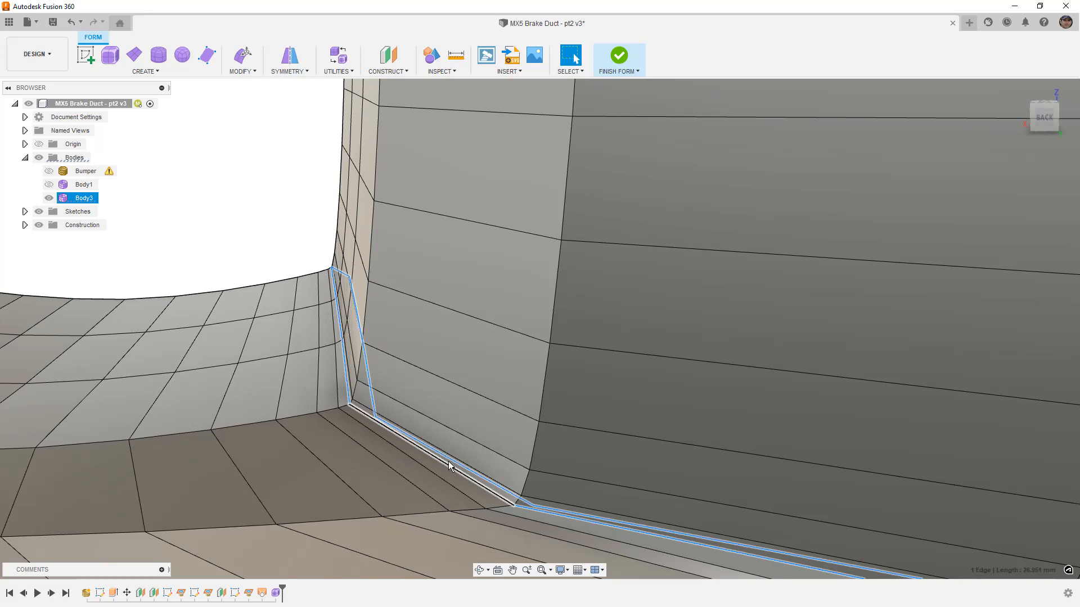
pyautogui.doubleClick(448, 461)
pyautogui.press('Delete')
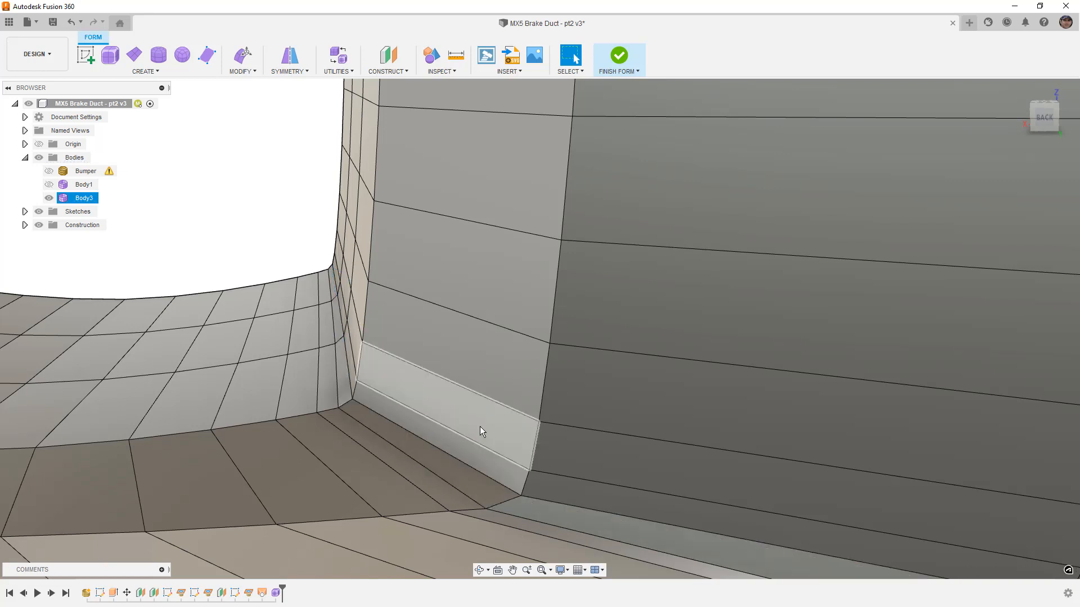
# Delete three tightly spaced edge loops running along the opposite lower corner of the duct, beside the narrower side wall.
pyautogui.scroll(-10, 481, 426)
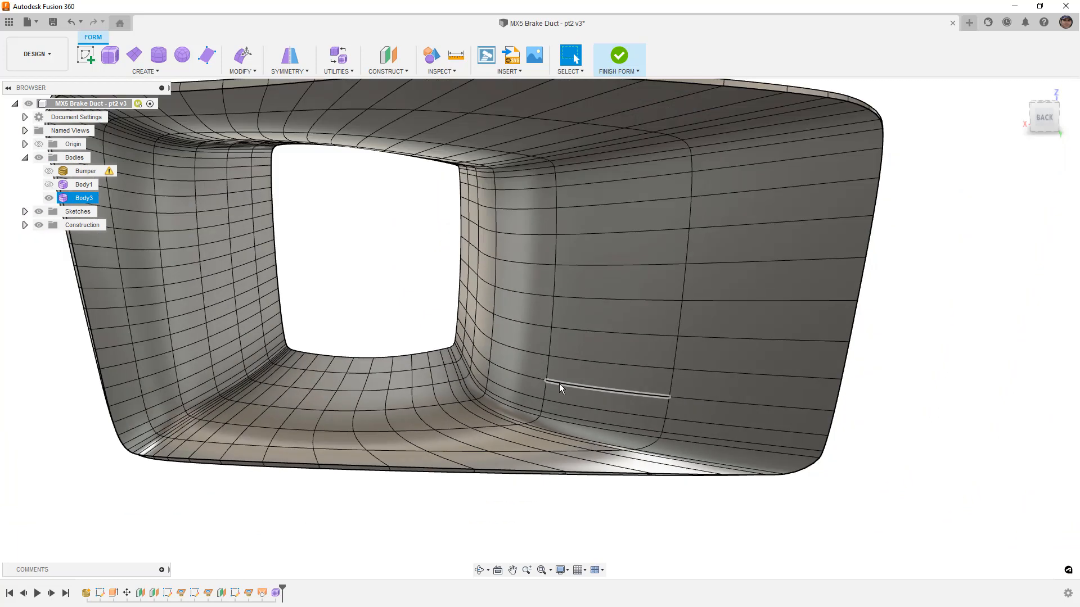
pyautogui.scroll(6, 191, 427)
pyautogui.click(186, 405)
pyautogui.doubleClick(186, 405)
pyautogui.press('Delete')
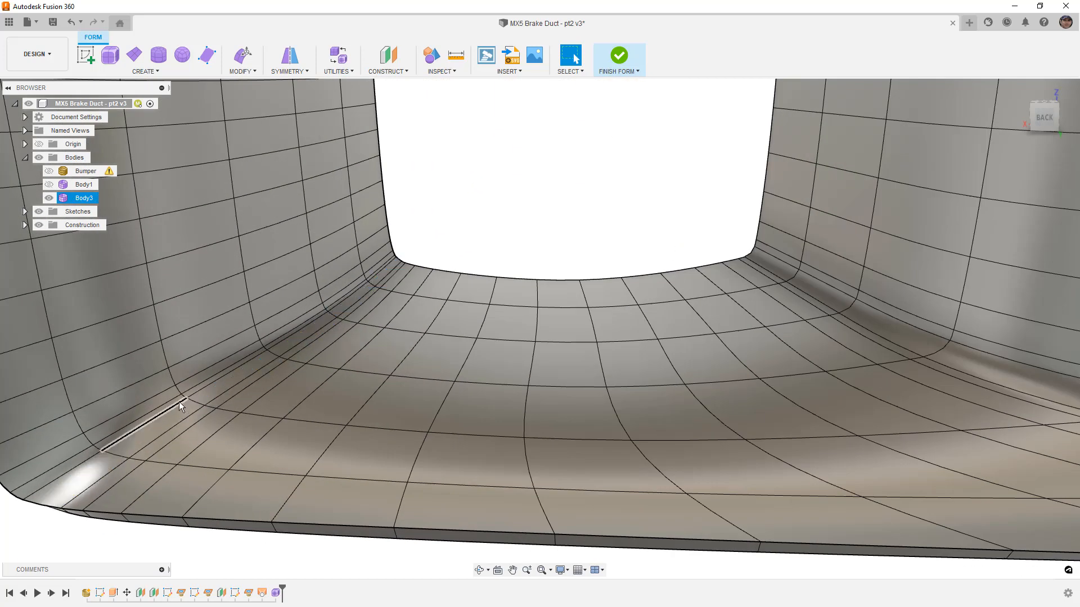
pyautogui.doubleClick(171, 399)
pyautogui.press('Delete')
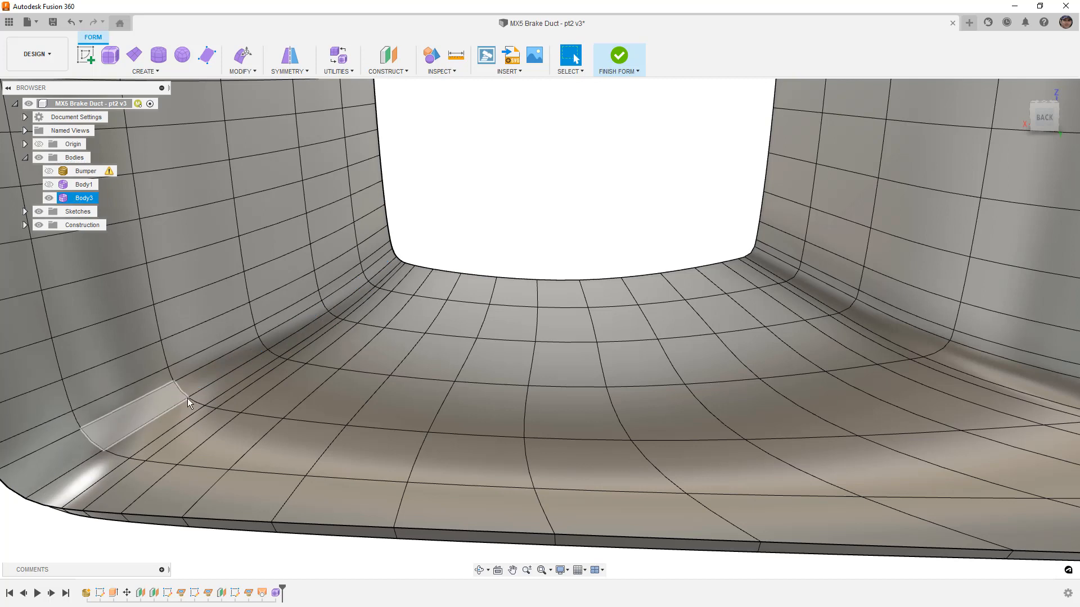
pyautogui.scroll(-1, 171, 399)
pyautogui.doubleClick(247, 394)
pyautogui.press('Delete')
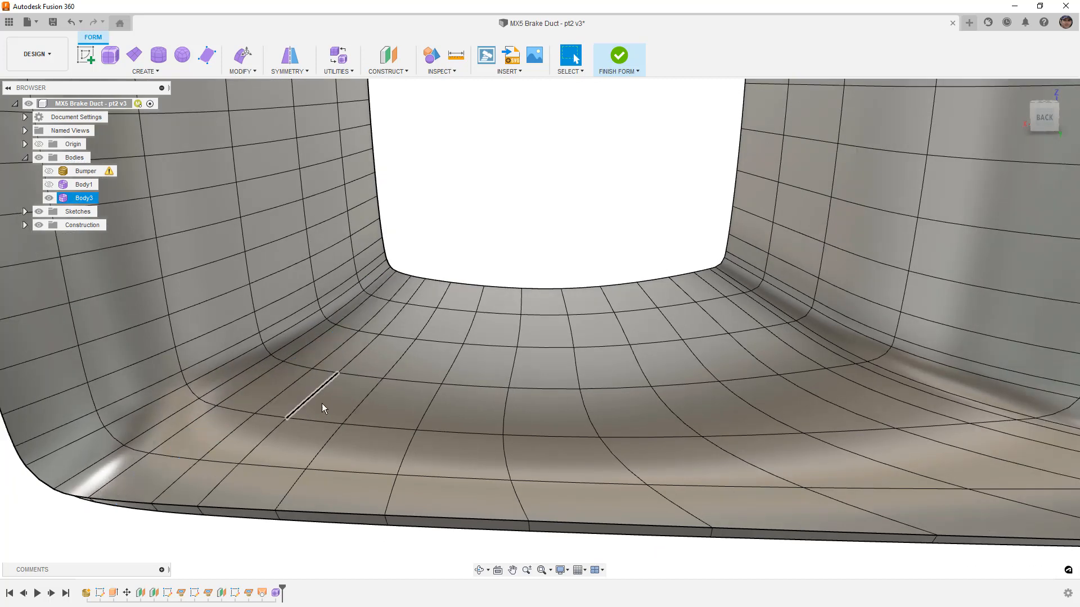
# Delete two tightly spaced edge loops running along the duct's upper corner beside the narrower side wall.
pyautogui.scroll(-1, 352, 426)
pyautogui.scroll(-2, 352, 425)
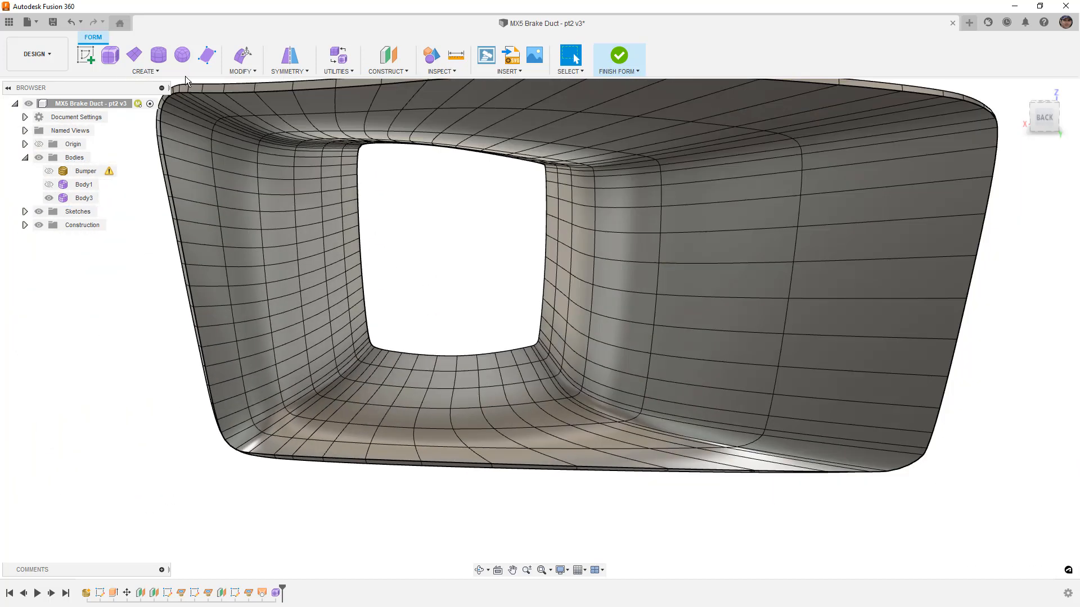
pyautogui.scroll(3, 196, 105)
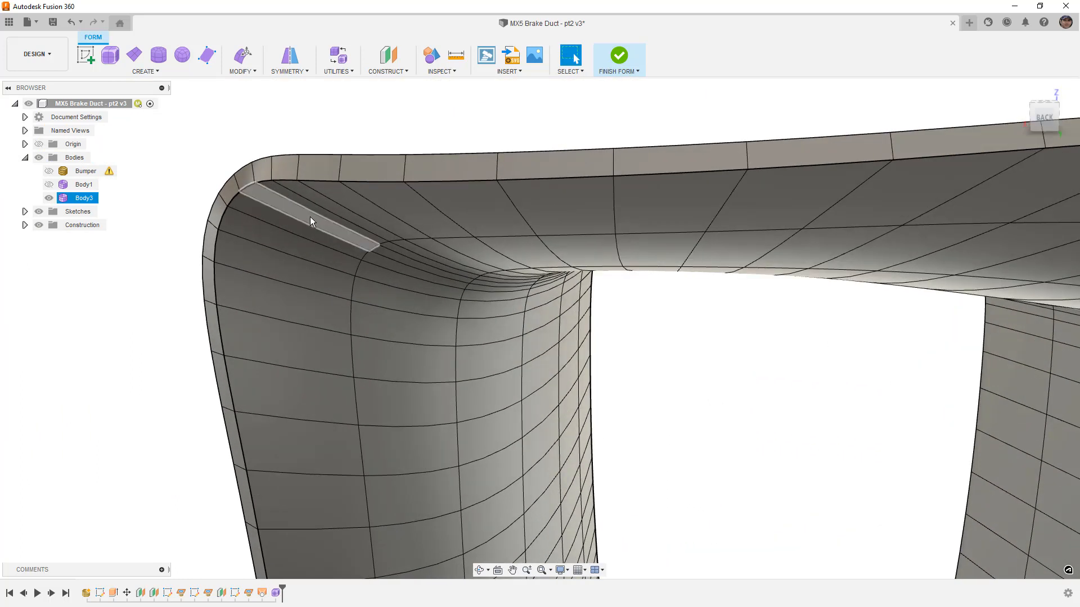
pyautogui.doubleClick(311, 218)
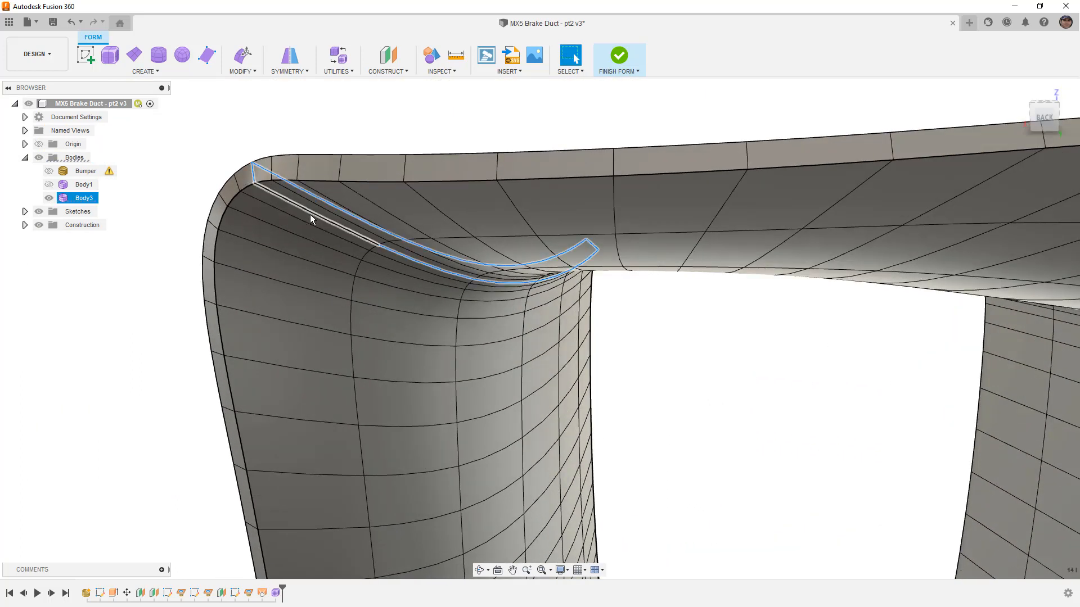
pyautogui.press('Delete')
pyautogui.doubleClick(280, 228)
pyautogui.press('Delete')
pyautogui.scroll(-5, 280, 232)
pyautogui.keyDown('shift'); pyautogui.moveTo(427, 242); pyautogui.dragTo(741, 212, button='middle'); pyautogui.keyUp('shift')
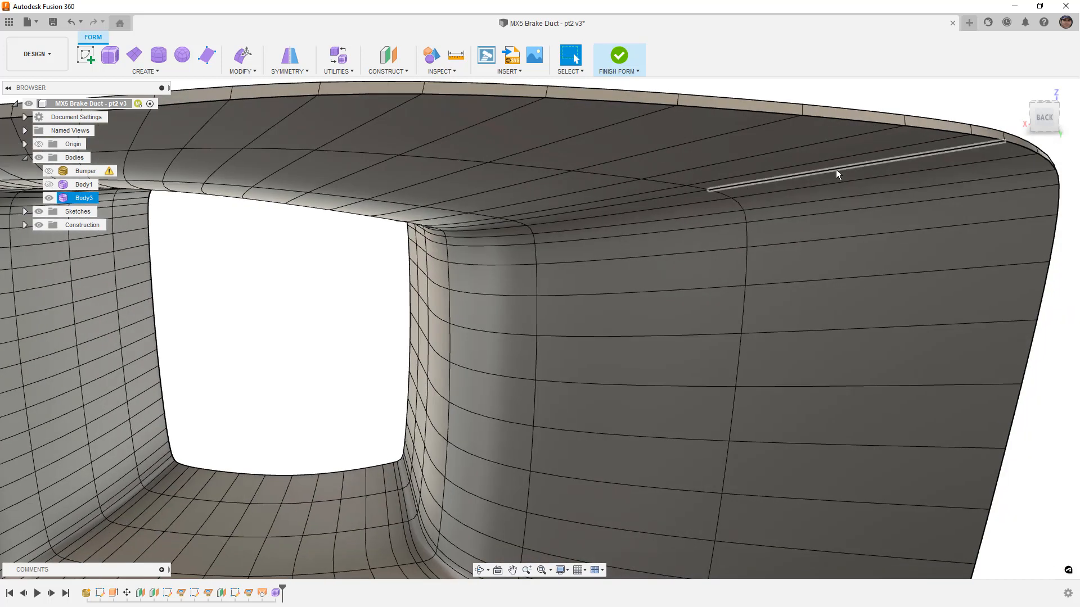
pyautogui.scroll(-5, 915, 230)
pyautogui.keyDown('shift'); pyautogui.moveTo(752, 265); pyautogui.dragTo(546, 281, button='middle'); pyautogui.keyUp('shift')
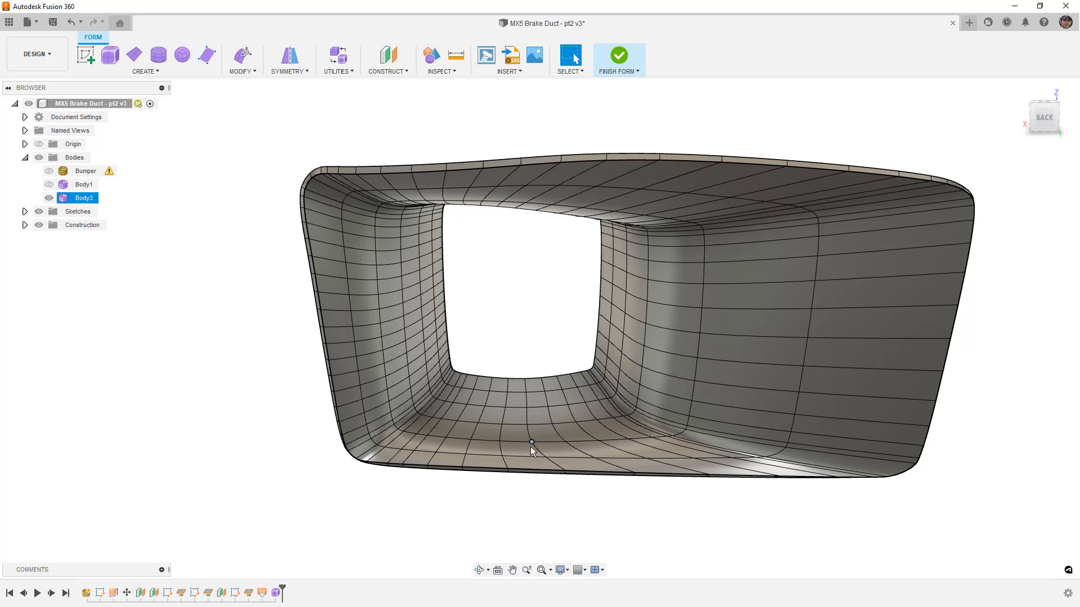
pyautogui.click(517, 387)
pyautogui.keyDown('shift'); pyautogui.click(533, 386); pyautogui.keyUp('shift')
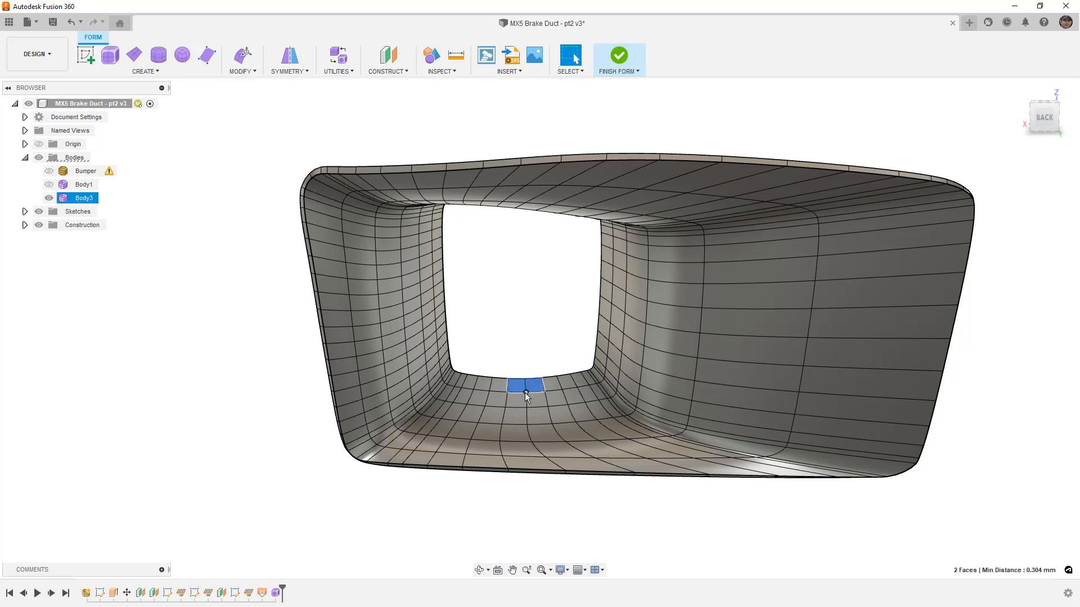
pyautogui.keyDown('shift'); pyautogui.doubleClick(528, 461); pyautogui.keyUp('shift')
pyautogui.keyDown('shift'); pyautogui.doubleClick(564, 468); pyautogui.keyUp('shift')
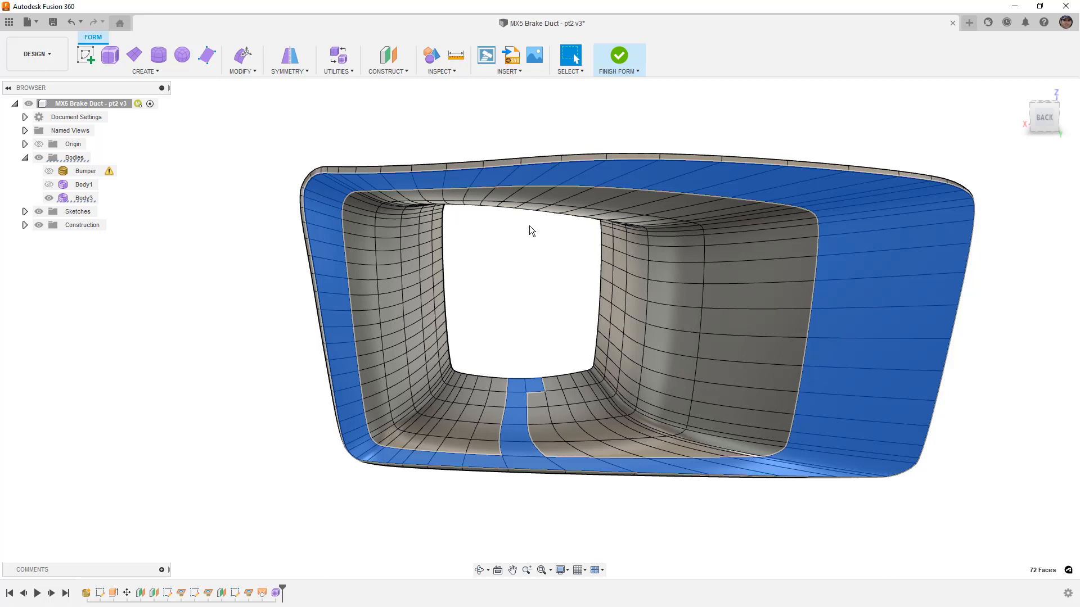
pyautogui.click(534, 241)
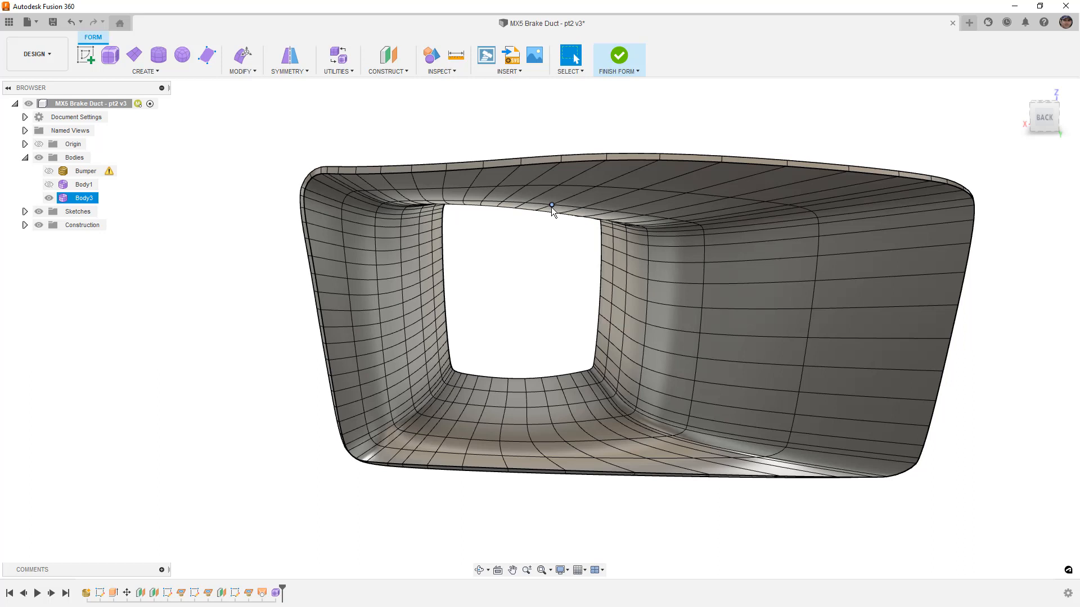
pyautogui.click(549, 223)
# Bridge a two-face-wide strip of the inner upper wall to the matching strip on the inner lower wall, using 3 faces and kept creases.
pyautogui.click(242, 71)
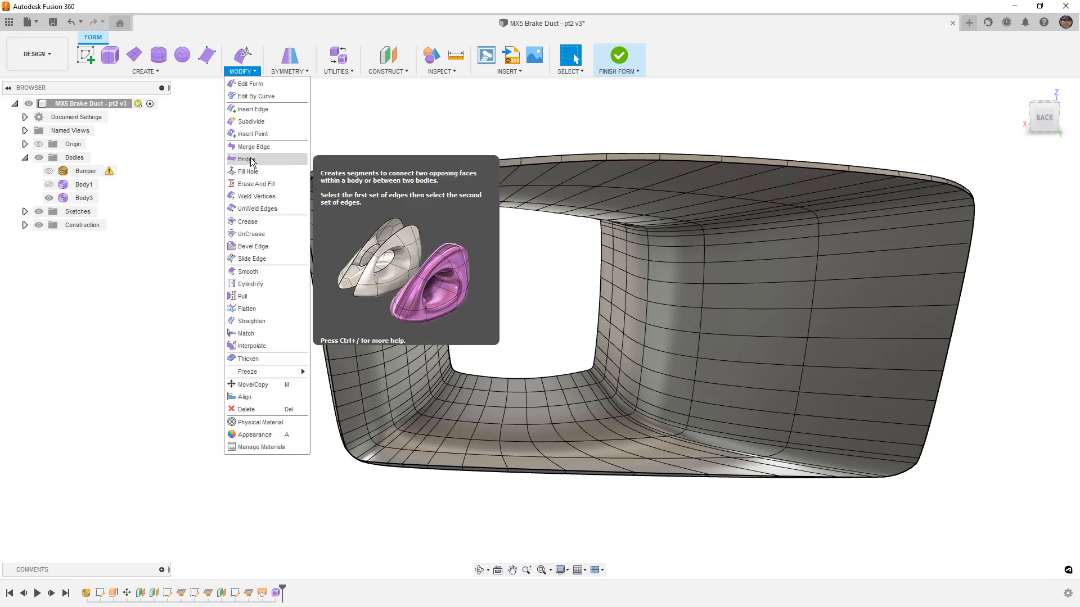
pyautogui.click(251, 160)
pyautogui.keyDown('shift'); pyautogui.moveTo(593, 250); pyautogui.dragTo(579, 157, button='middle'); pyautogui.keyUp('shift')
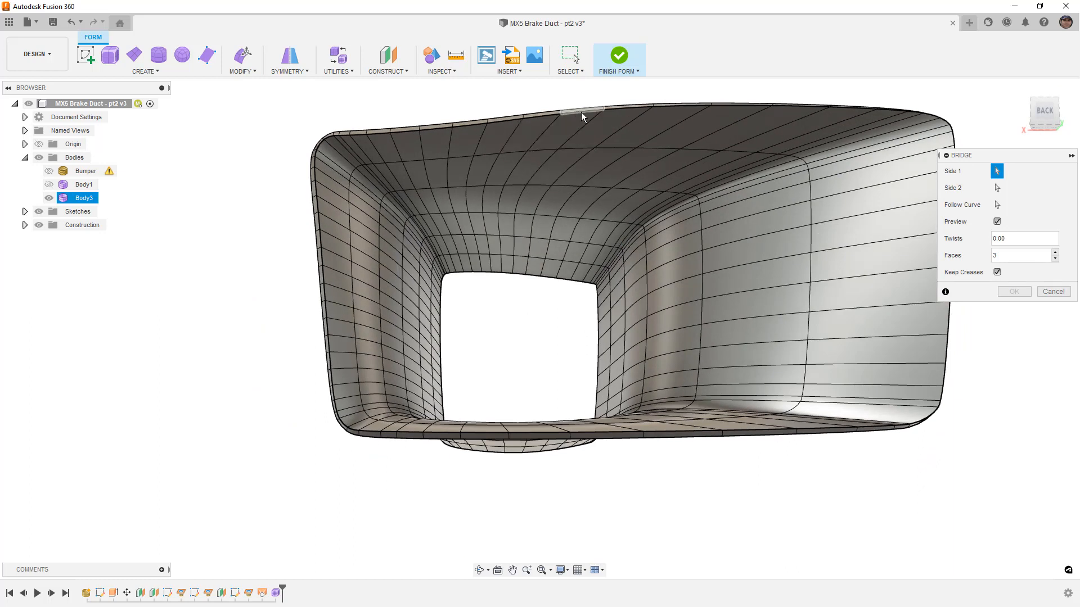
pyautogui.click(540, 159)
pyautogui.click(557, 165)
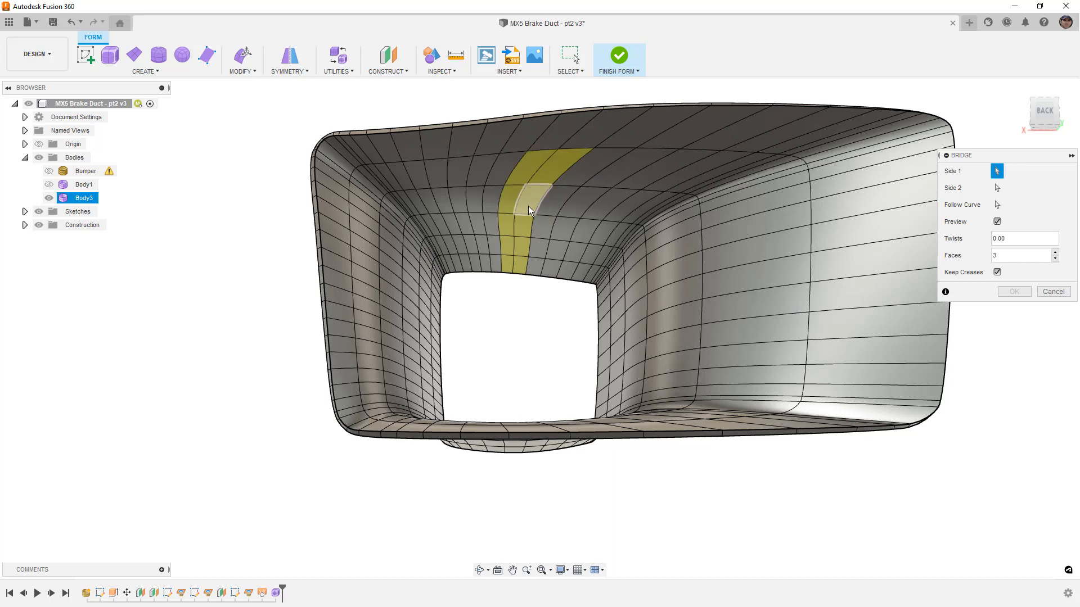
pyautogui.click(997, 187)
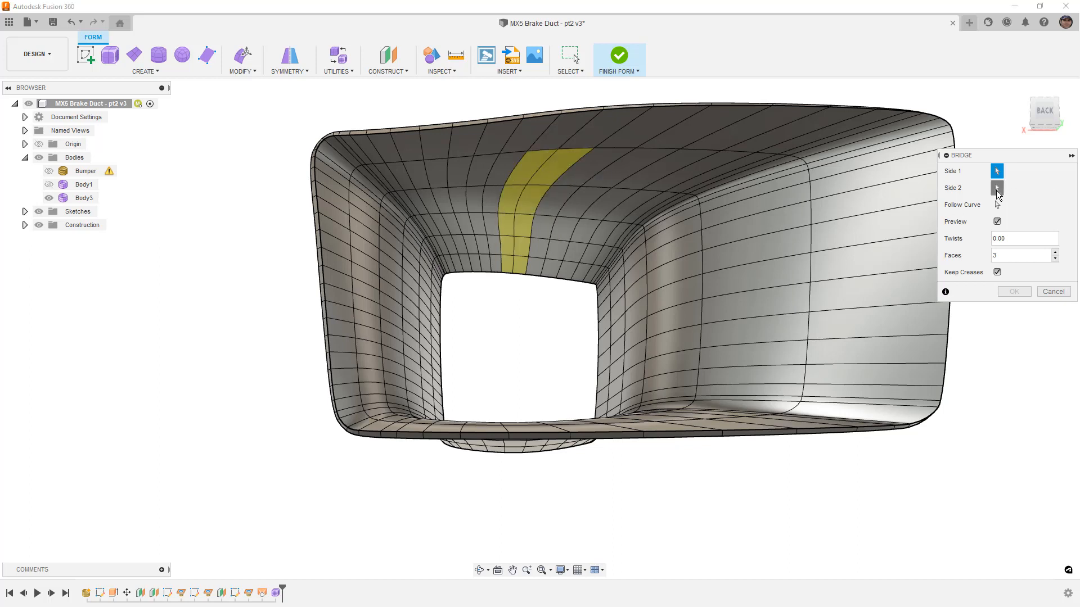
pyautogui.keyDown('shift'); pyautogui.moveTo(627, 279); pyautogui.dragTo(621, 310, button='middle'); pyautogui.keyUp('shift')
pyautogui.click(523, 449)
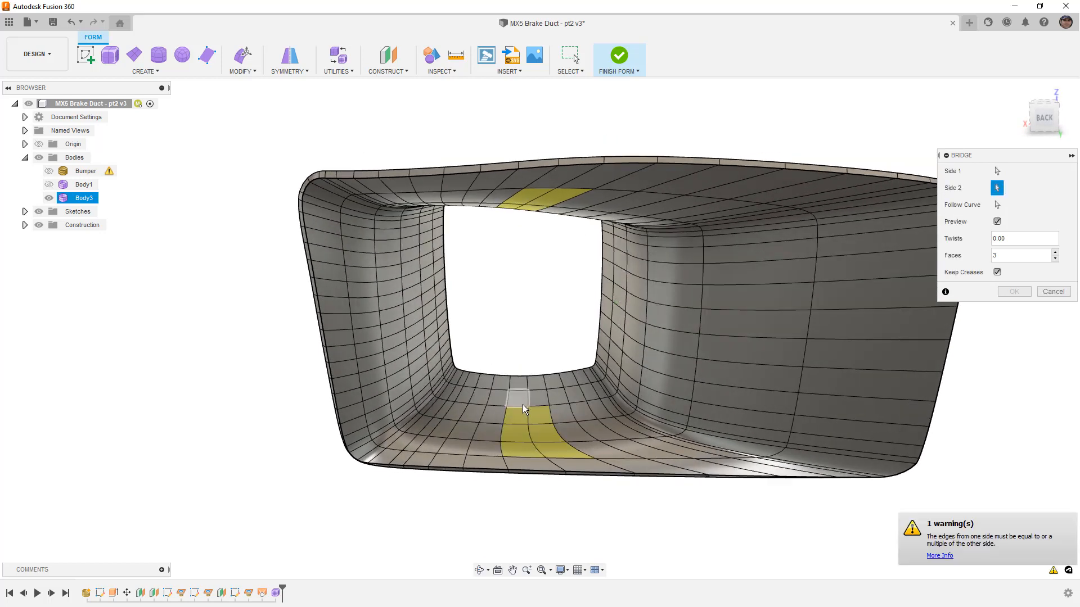
pyautogui.click(525, 387)
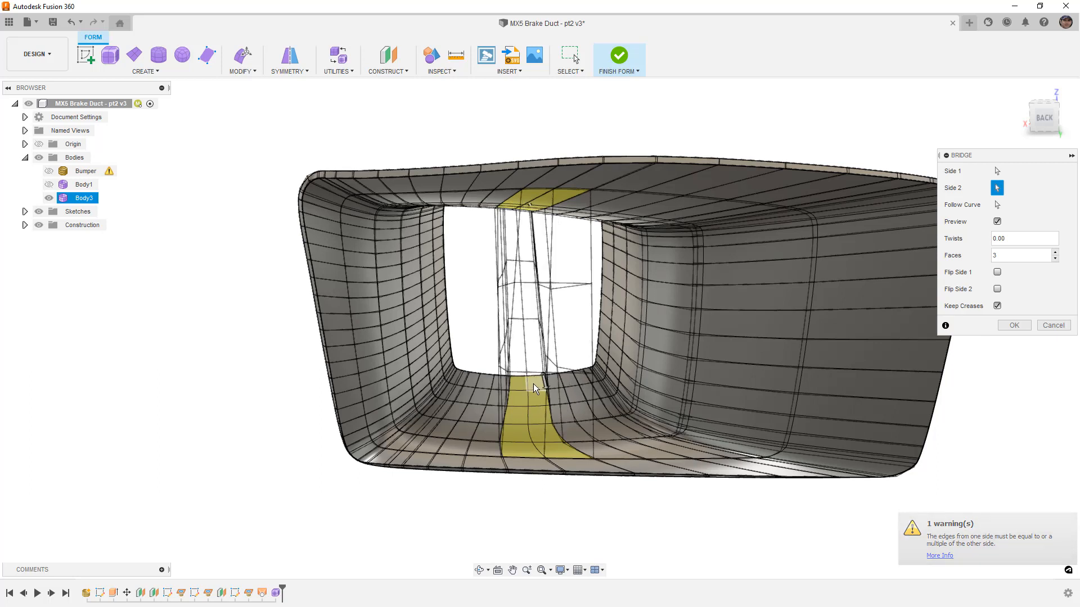
pyautogui.keyDown('shift'); pyautogui.moveTo(551, 384); pyautogui.dragTo(362, 426, button='middle'); pyautogui.keyUp('shift')
pyautogui.moveTo(664, 472); pyautogui.dragTo(666, 420, button='middle')
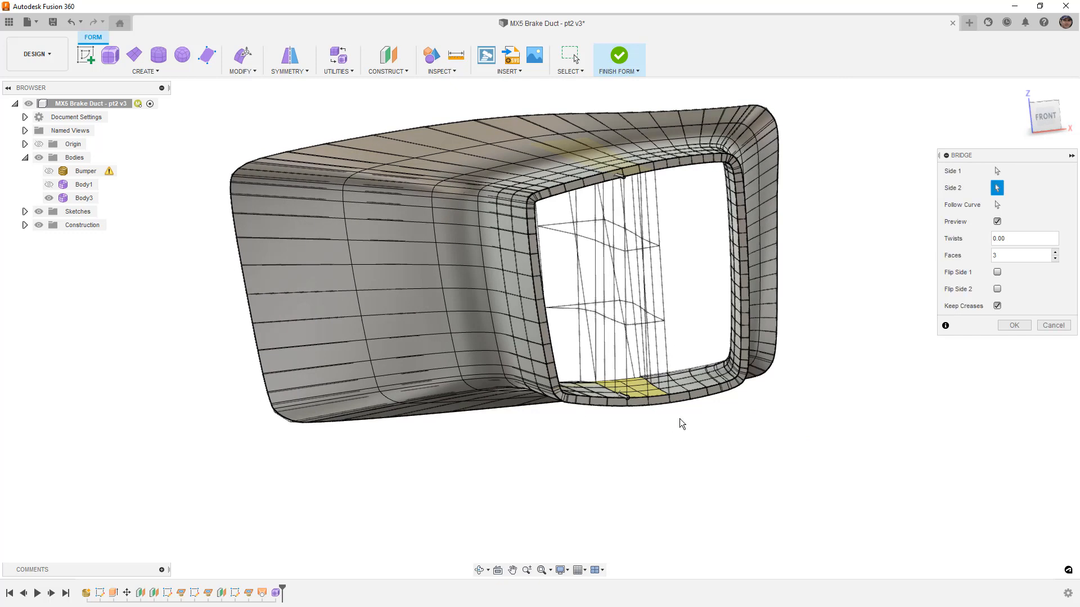
pyautogui.click(1016, 325)
# Use Edit Form to scale the two middle edge loops of the bridged strut thinner by about 0.435, checking it in smooth display.
pyautogui.keyDown('shift'); pyautogui.moveTo(818, 380); pyautogui.dragTo(943, 344, button='middle'); pyautogui.keyUp('shift')
pyautogui.hotkey('alt', '1')
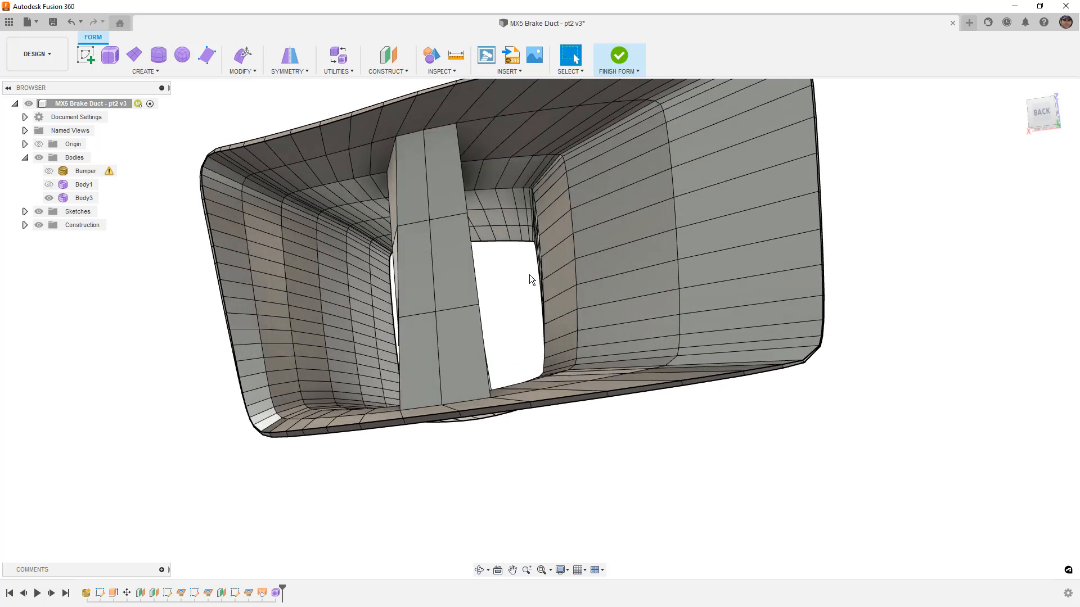
pyautogui.keyDown('shift'); pyautogui.moveTo(531, 274); pyautogui.dragTo(495, 278, button='middle'); pyautogui.keyUp('shift')
pyautogui.scroll(3, 444, 242)
pyautogui.keyDown('shift'); pyautogui.moveTo(450, 244); pyautogui.dragTo(420, 269, button='middle'); pyautogui.keyUp('shift')
pyautogui.click(430, 253)
pyautogui.doubleClick(430, 255)
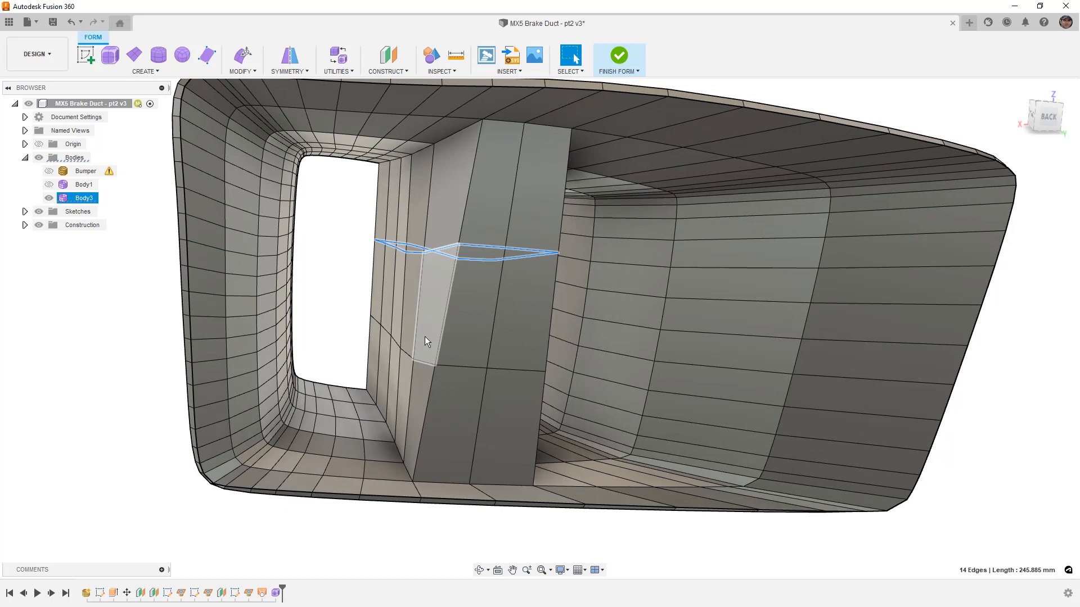
pyautogui.keyDown('shift'); pyautogui.doubleClick(423, 361); pyautogui.keyUp('shift')
pyautogui.click(243, 54)
pyautogui.moveTo(405, 279); pyautogui.dragTo(429, 283)
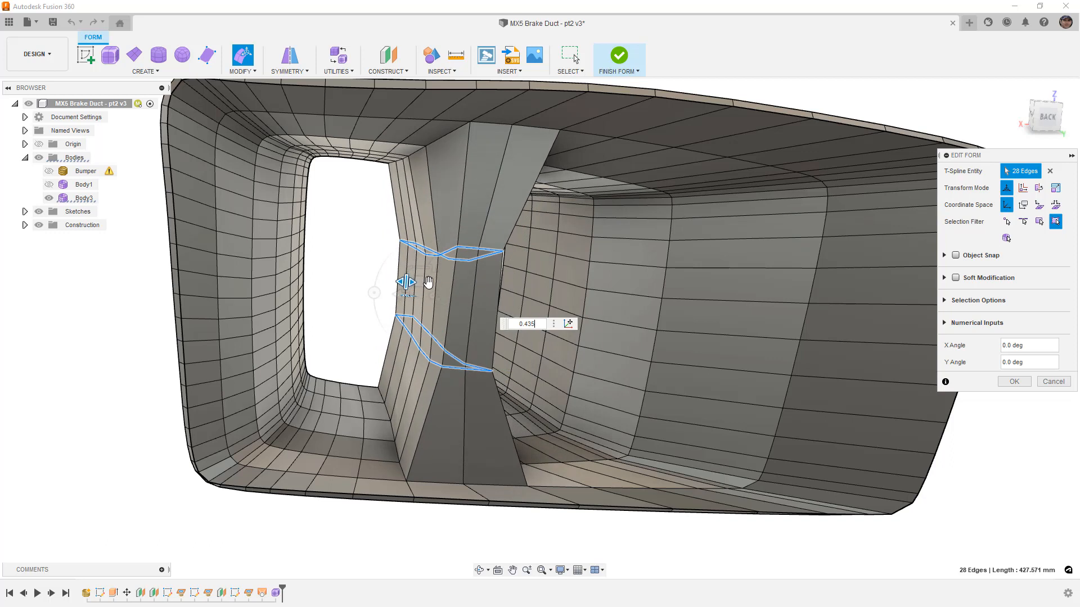
pyautogui.hotkey('alt', '3')
pyautogui.keyDown('shift'); pyautogui.moveTo(517, 246); pyautogui.dragTo(433, 252, button='middle'); pyautogui.keyUp('shift')
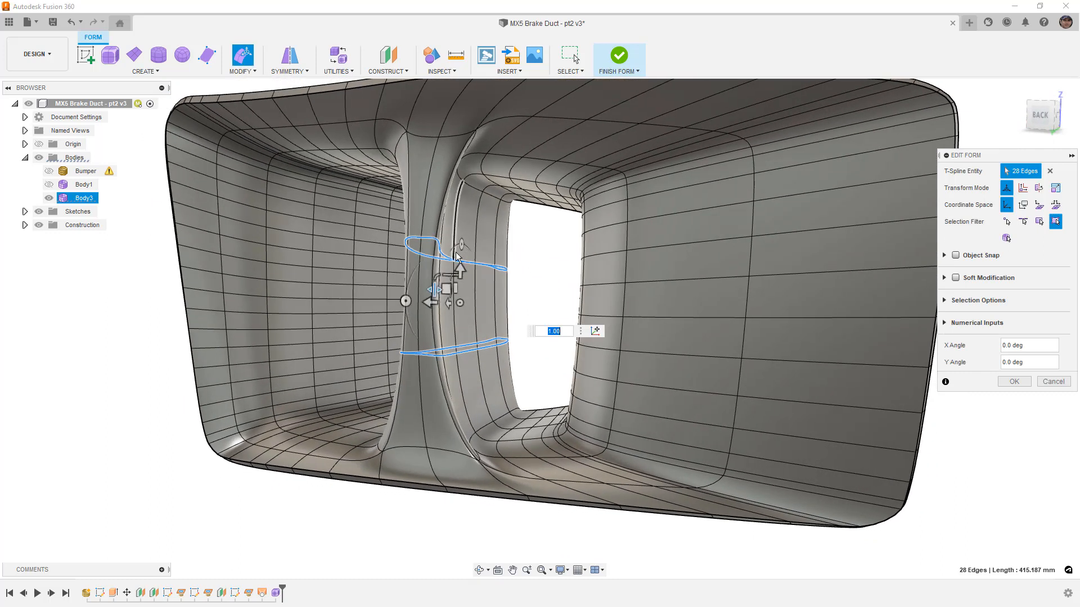
pyautogui.click(1014, 381)
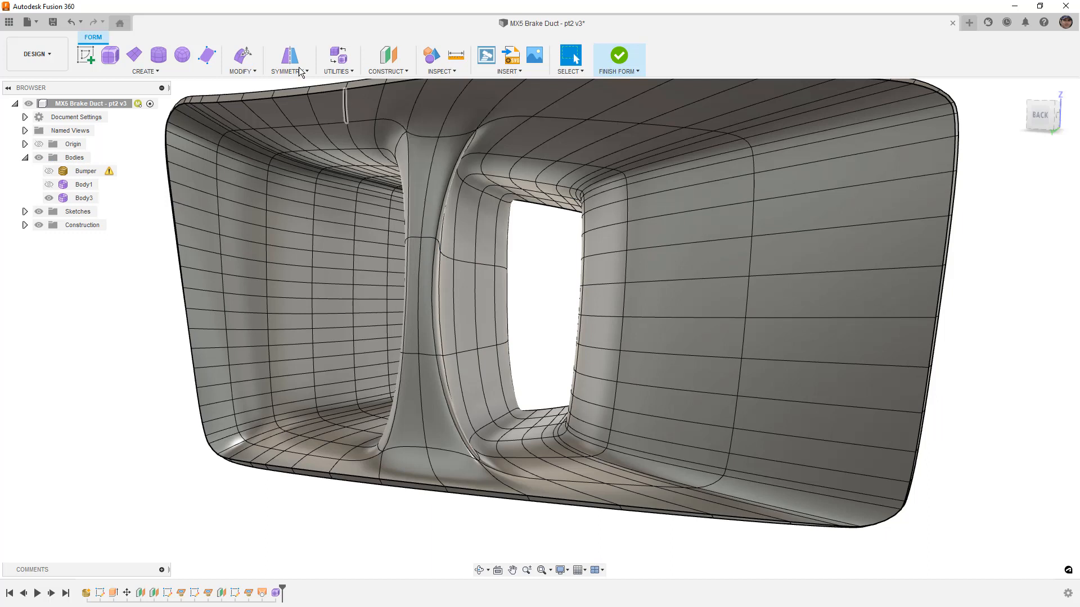
# Insert a simple, single-sided edge loop around the strut close to where it meets the upper wall.
pyautogui.click(241, 72)
pyautogui.click(276, 117)
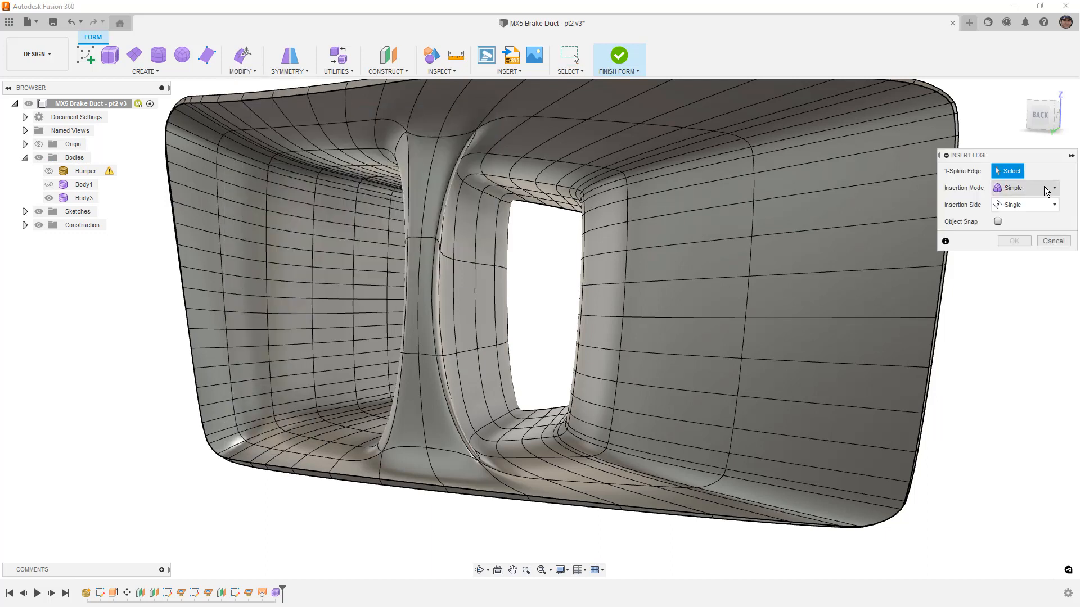
pyautogui.doubleClick(462, 261)
pyautogui.moveTo(464, 262); pyautogui.dragTo(458, 115)
pyautogui.click(1025, 260)
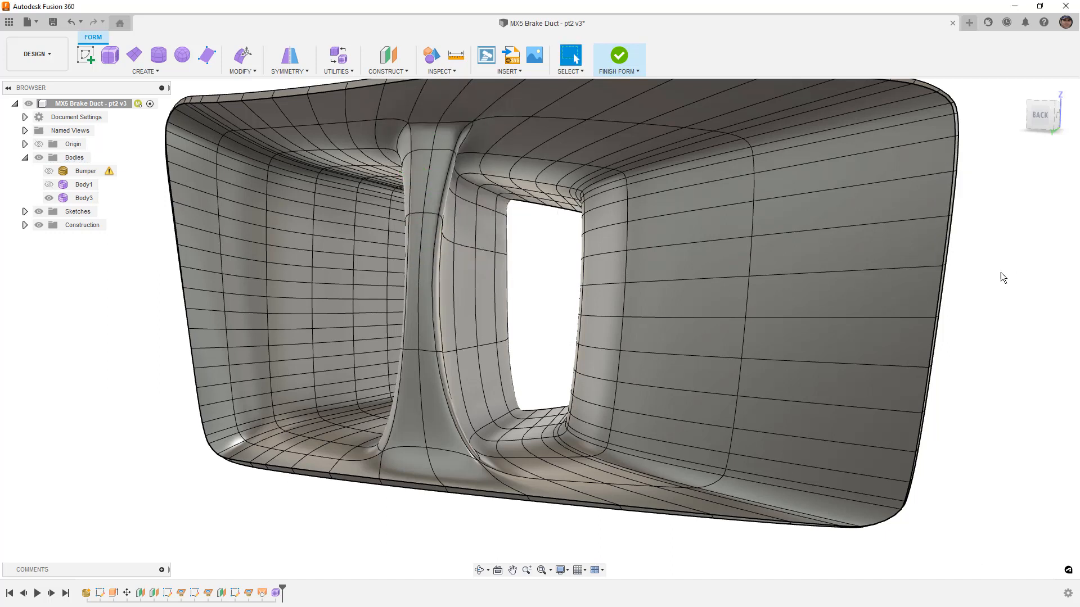
# Insert a simple, single-sided edge loop at location 0.907 around the strut, close to where it meets the lower wall.
pyautogui.doubleClick(463, 351)
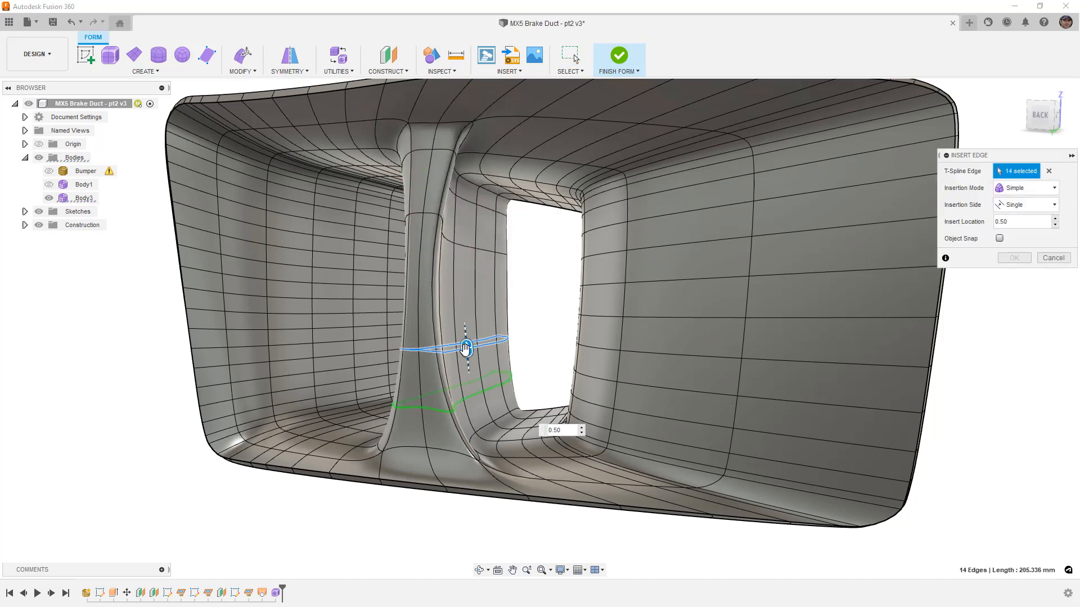
pyautogui.moveTo(466, 350); pyautogui.dragTo(472, 396)
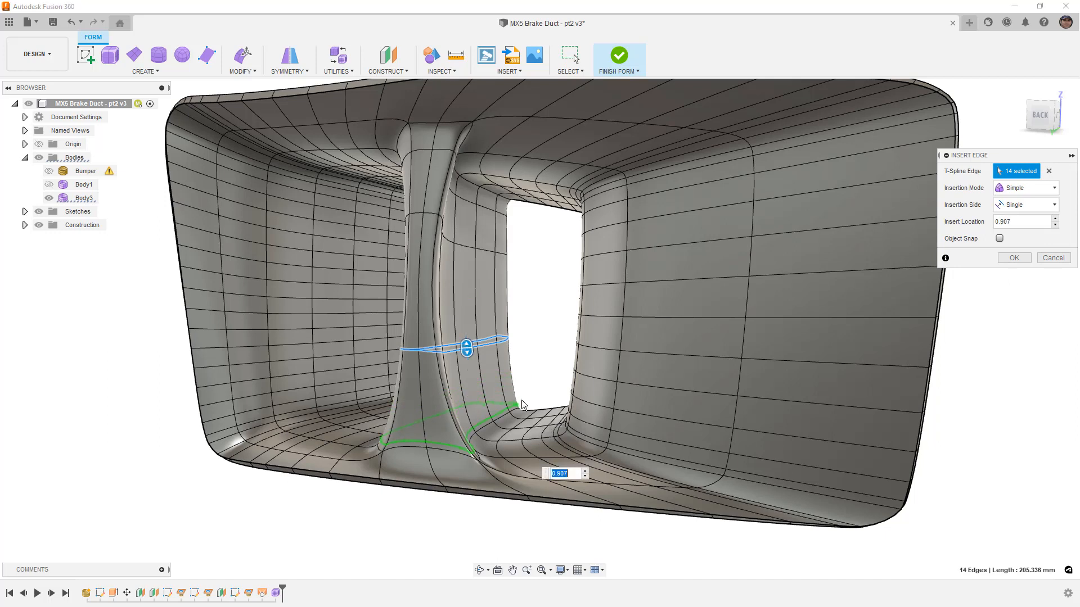
pyautogui.click(1012, 259)
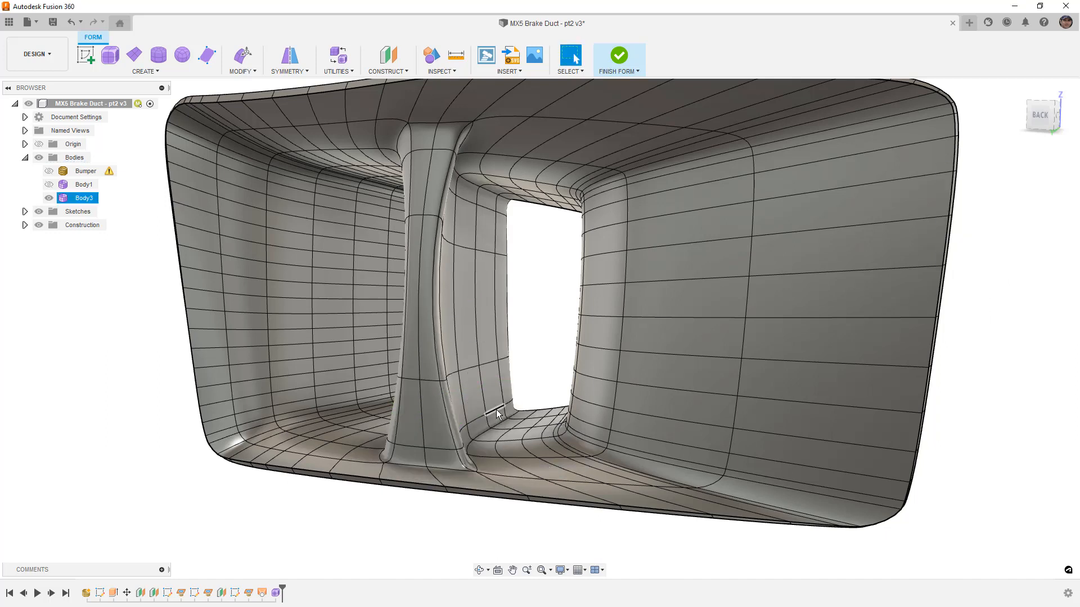
# In box display, use Edit Form to scale the strut's lowest edge loop slightly thinner across its width.
pyautogui.hotkey('ctrl', '1')
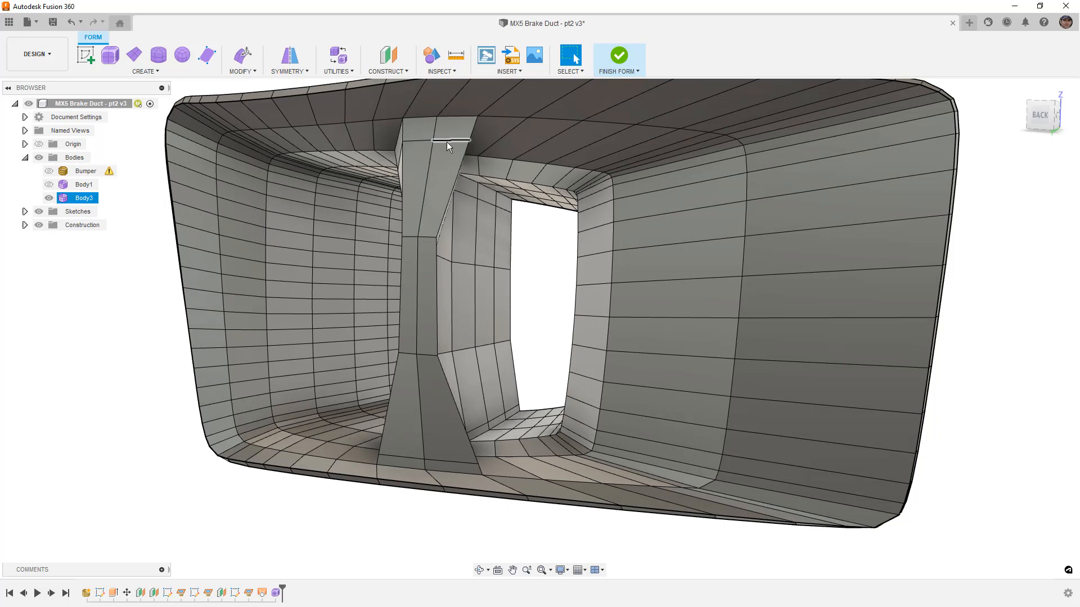
pyautogui.doubleClick(457, 462)
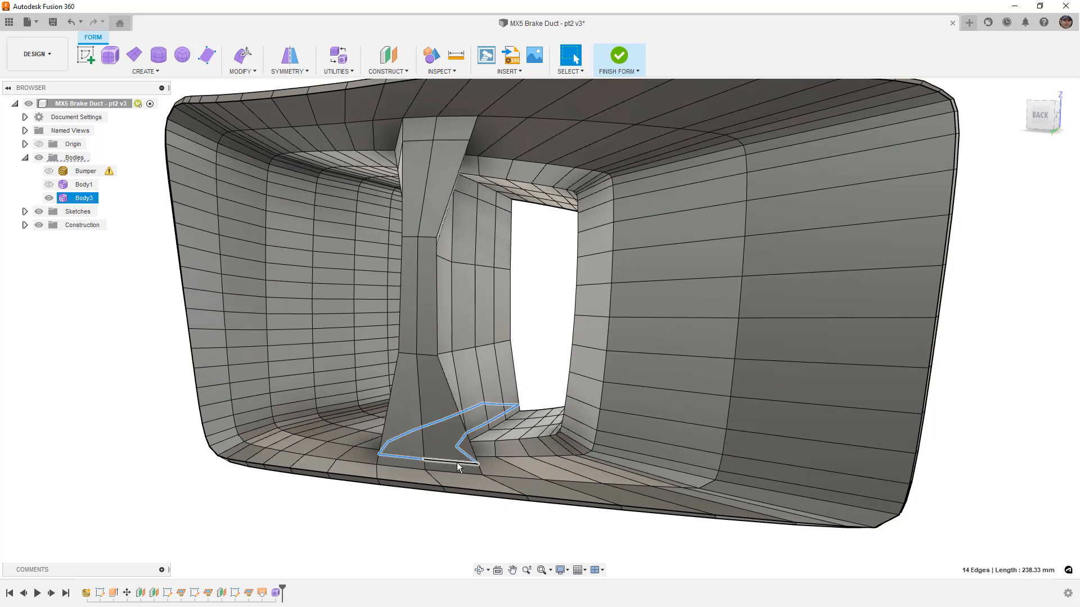
pyautogui.click(237, 56)
pyautogui.keyDown('shift'); pyautogui.moveTo(447, 477); pyautogui.dragTo(447, 464, button='middle'); pyautogui.keyUp('shift')
pyautogui.scroll(2, 443, 402)
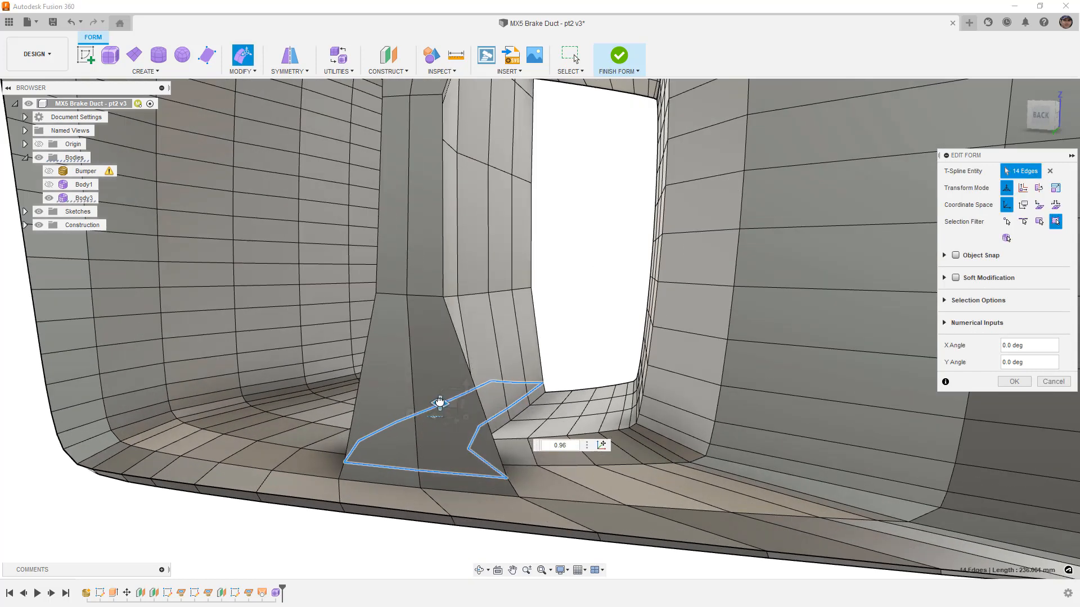
# Scale the strut's uppermost edge loop slightly thinner in the same direction and return to smooth display.
pyautogui.moveTo(446, 410); pyautogui.dragTo(411, 211, button='middle')
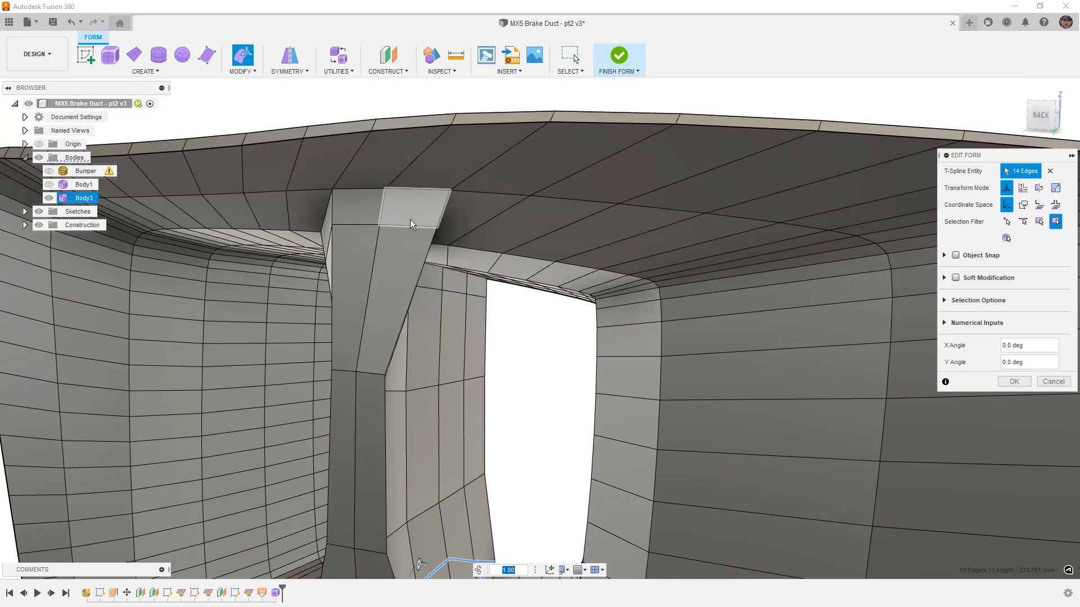
pyautogui.doubleClick(410, 225)
pyautogui.moveTo(398, 262); pyautogui.dragTo(393, 261)
pyautogui.scroll(-5, 393, 261)
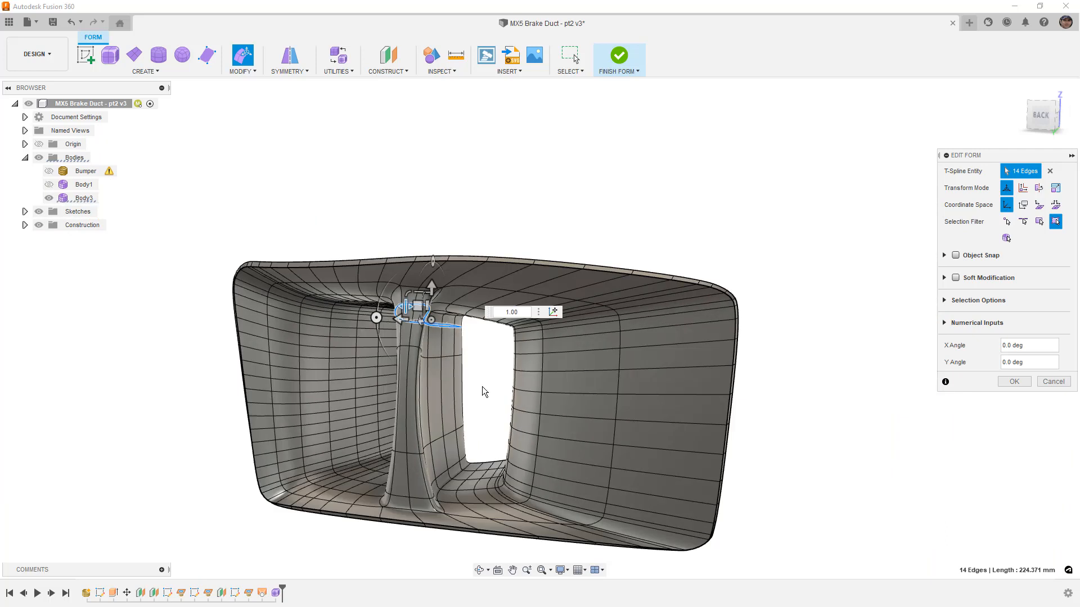
pyautogui.click(483, 391)
# Select the strut's two middle edge loops and set the transform pivot on the upper loop's vertex at the intake end.
pyautogui.keyDown('shift'); pyautogui.moveTo(487, 386); pyautogui.dragTo(325, 364, button='middle'); pyautogui.keyUp('shift')
pyautogui.scroll(5, 591, 271)
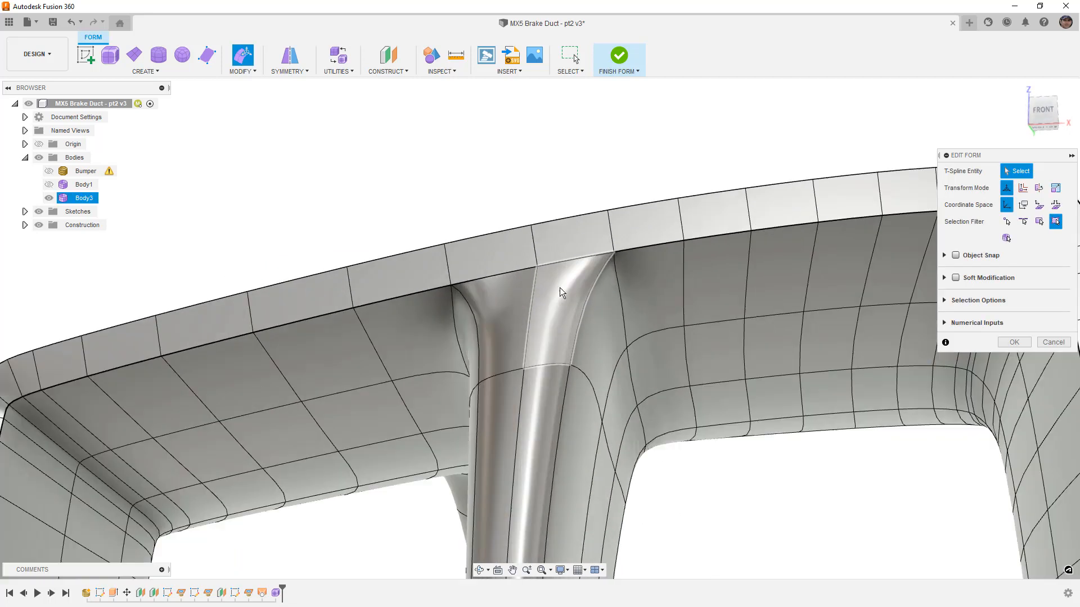
pyautogui.scroll(-6, 581, 316)
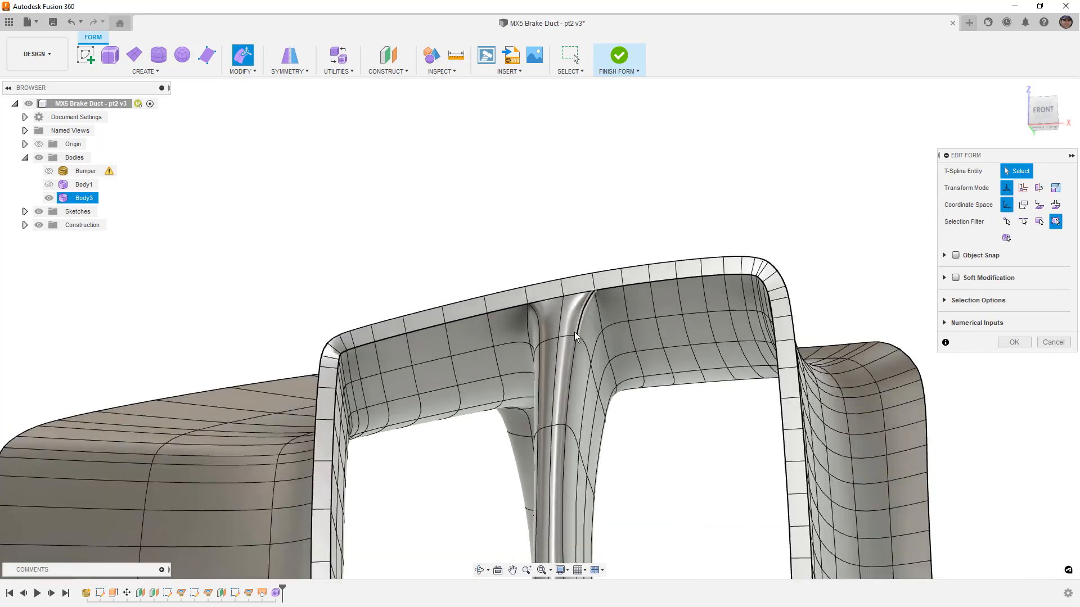
pyautogui.keyDown('shift'); pyautogui.moveTo(568, 370); pyautogui.dragTo(612, 402, button='middle'); pyautogui.keyUp('shift')
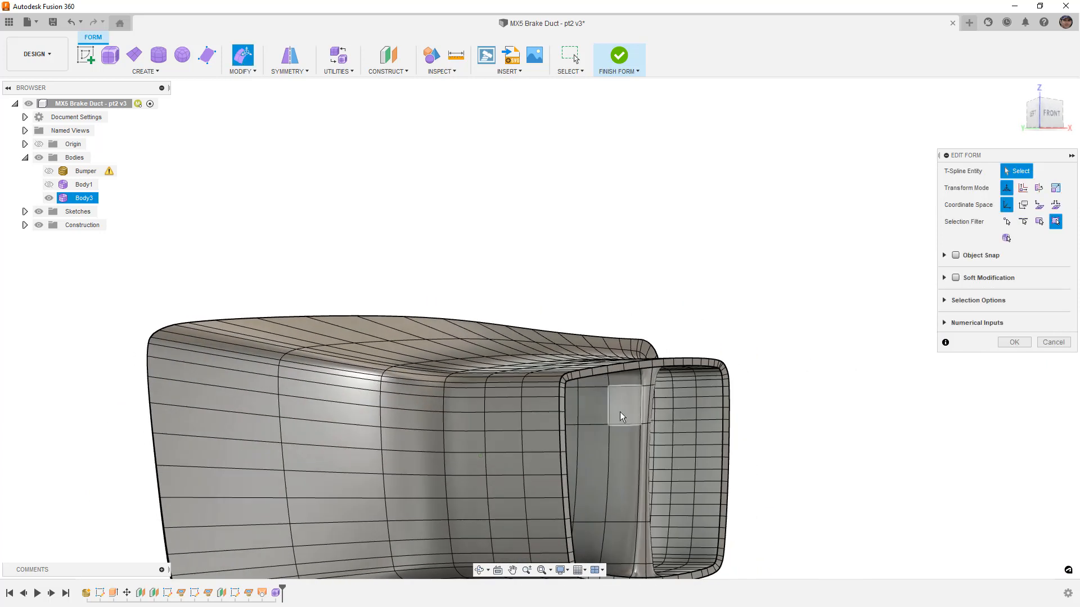
pyautogui.scroll(4, 633, 422)
pyautogui.doubleClick(630, 427)
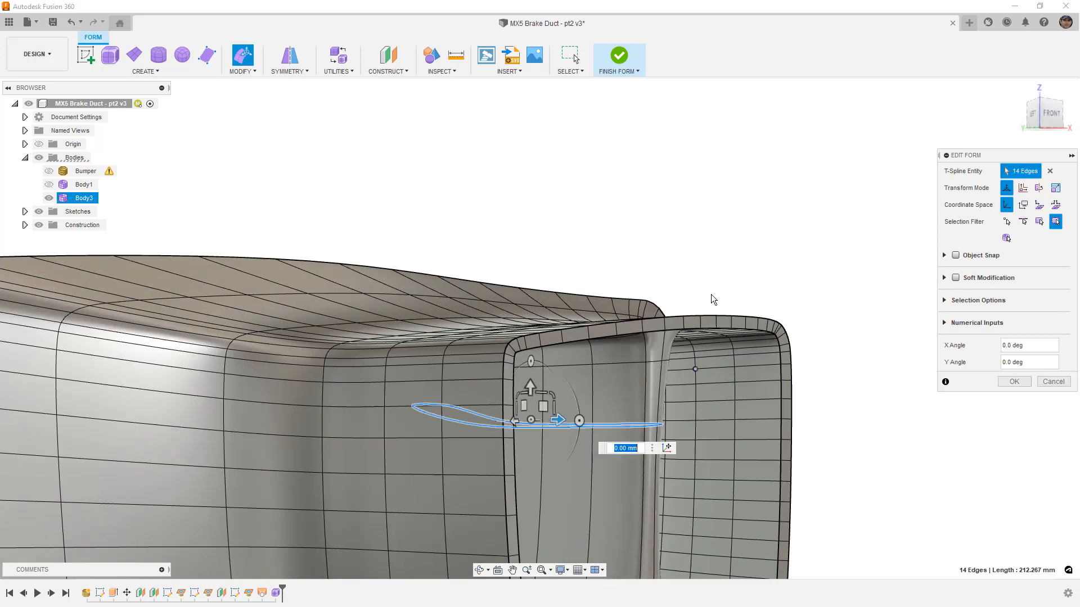
pyautogui.scroll(-3, 714, 278)
pyautogui.keyDown('shift'); pyautogui.doubleClick(668, 422); pyautogui.keyUp('shift')
pyautogui.keyDown('shift'); pyautogui.moveTo(668, 421); pyautogui.dragTo(757, 422, button='middle'); pyautogui.keyUp('shift')
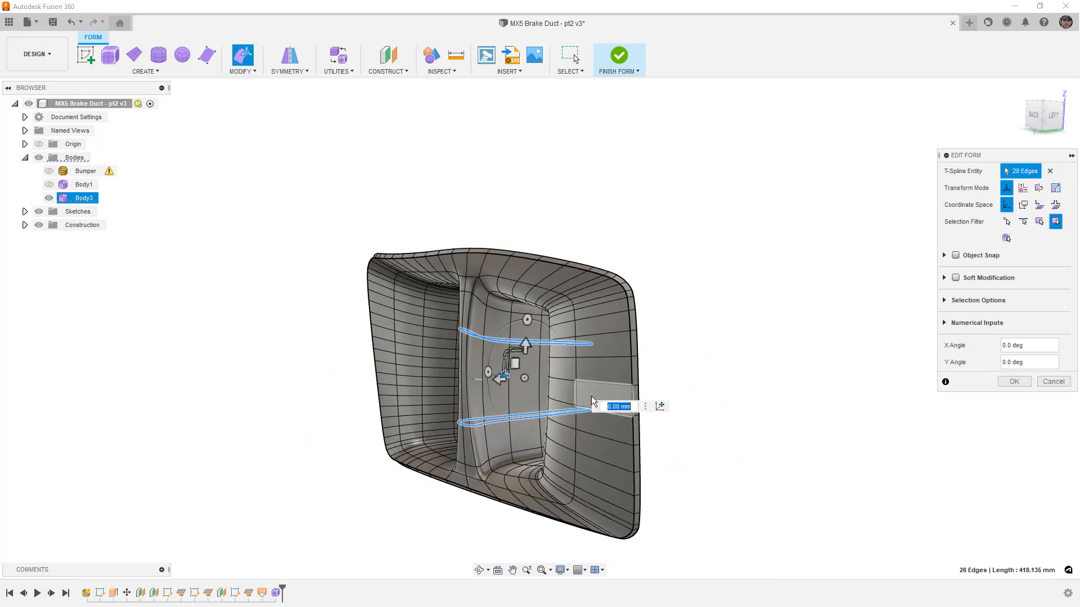
pyautogui.click(662, 405)
pyautogui.click(461, 329)
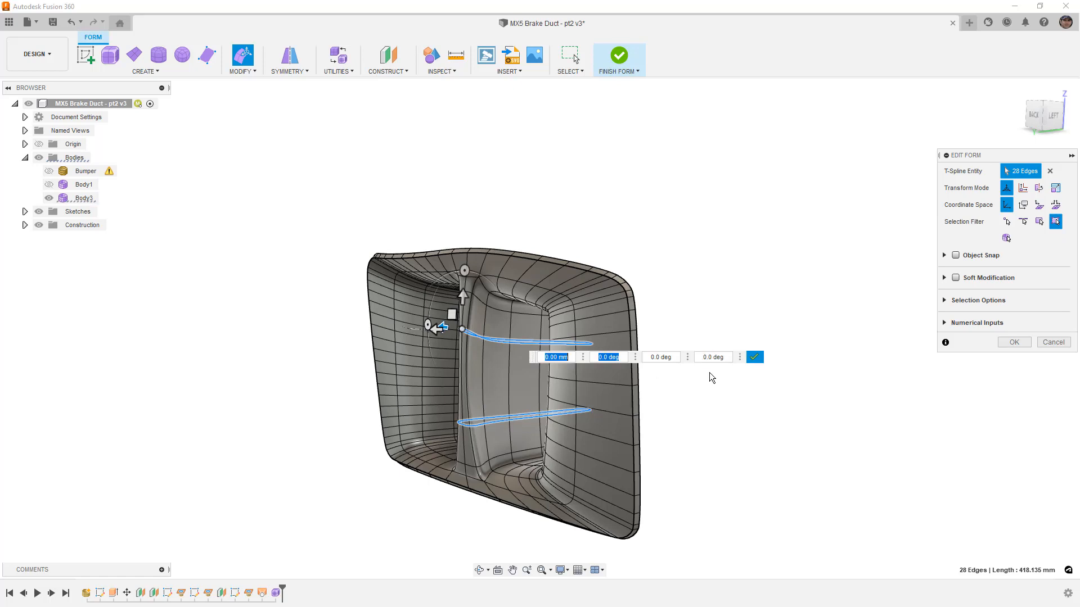
pyautogui.click(755, 357)
# Scale the two middle loops shorter along the duct from that pivot, curving the strut's outlet end inward, and finish Edit Form.
pyautogui.keyDown('shift'); pyautogui.moveTo(774, 337); pyautogui.dragTo(703, 336, button='middle'); pyautogui.keyUp('shift')
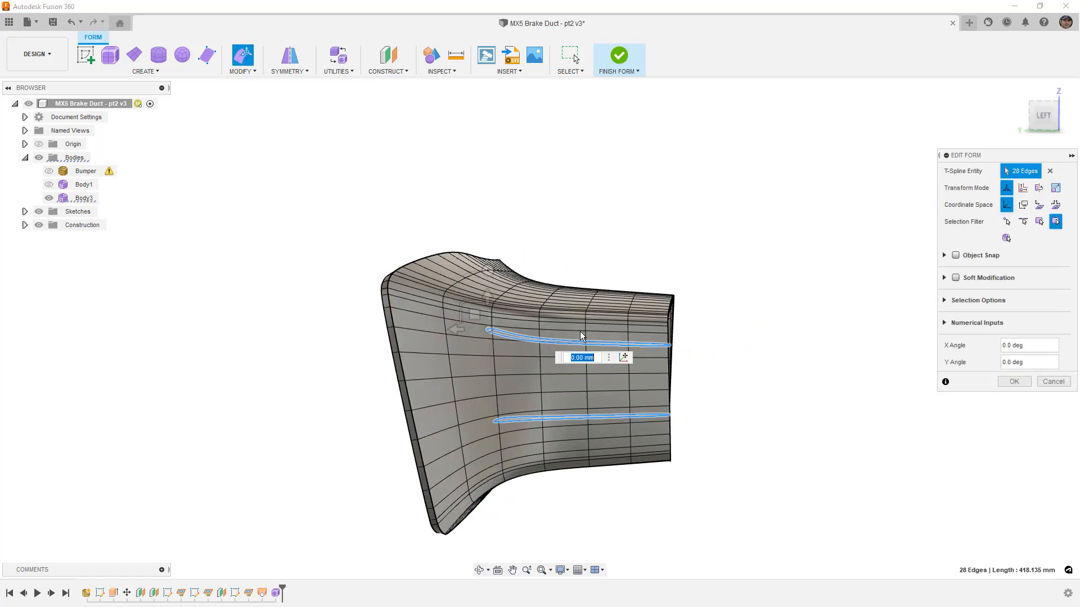
pyautogui.moveTo(460, 316); pyautogui.dragTo(463, 317)
pyautogui.keyDown('shift'); pyautogui.moveTo(463, 317); pyautogui.dragTo(382, 320, button='middle'); pyautogui.keyUp('shift')
pyautogui.keyDown('shift'); pyautogui.moveTo(488, 366); pyautogui.dragTo(563, 368, button='middle'); pyautogui.keyUp('shift')
pyautogui.keyDown('shift'); pyautogui.moveTo(563, 368); pyautogui.dragTo(568, 360, button='middle'); pyautogui.keyUp('shift')
pyautogui.click(838, 365)
pyautogui.scroll(1, 683, 354)
pyautogui.scroll(3, 683, 353)
pyautogui.keyDown('shift'); pyautogui.moveTo(677, 349); pyautogui.dragTo(650, 331, button='middle'); pyautogui.keyUp('shift')
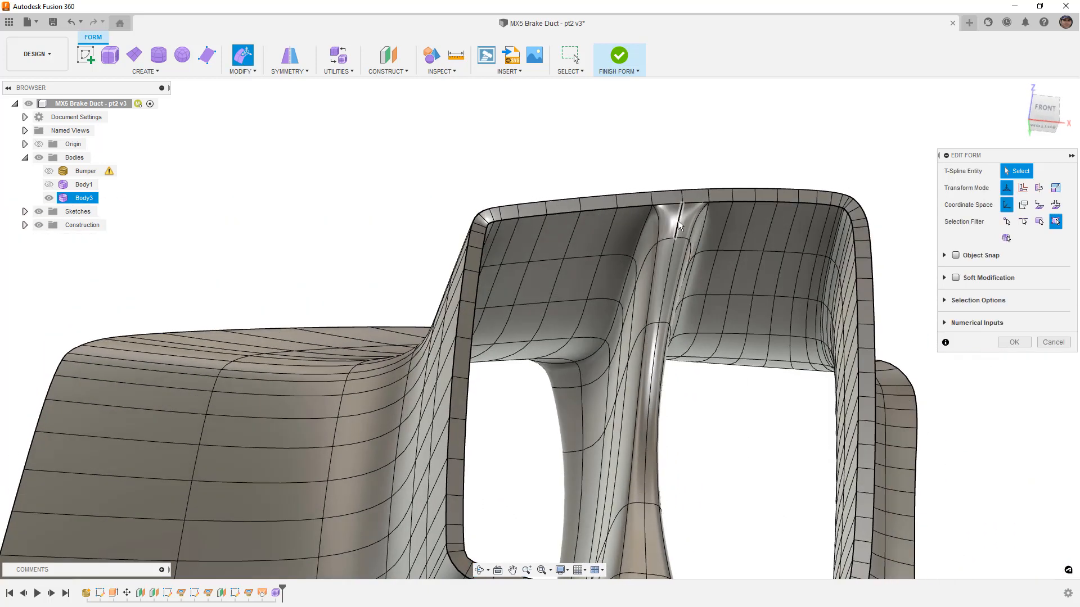
pyautogui.scroll(8, 677, 223)
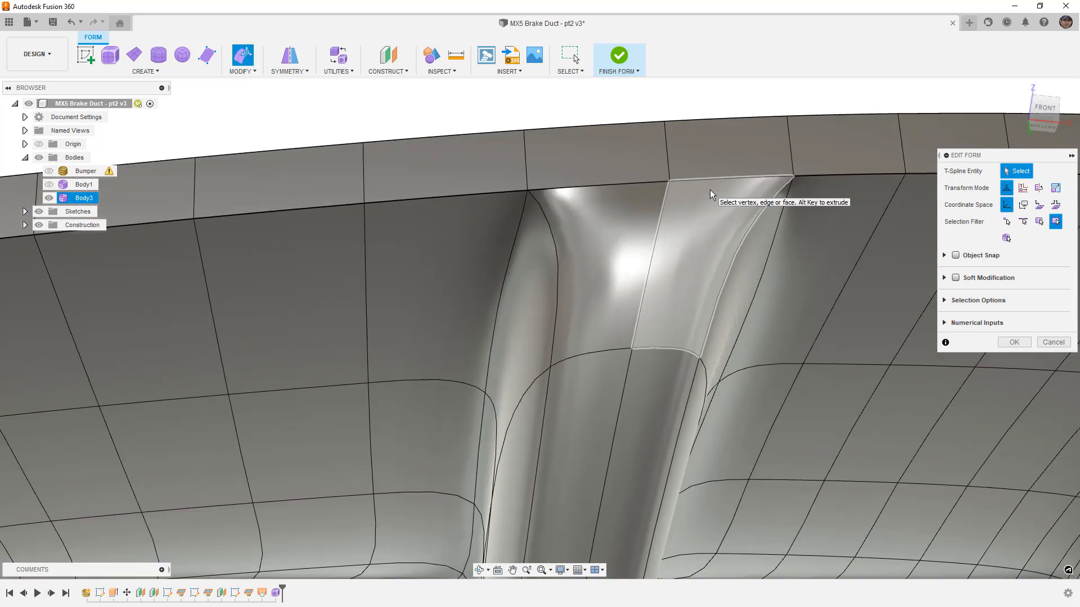
pyautogui.click(1014, 342)
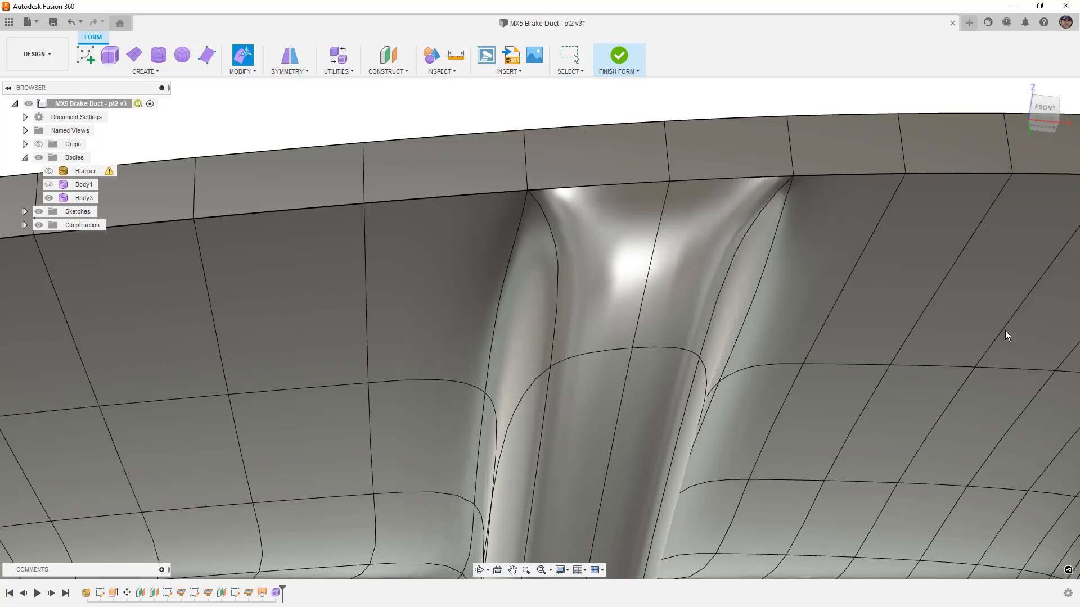
# Uncrease the two inner rim edges where the strut's upper end meets the outlet opening.
pyautogui.click(242, 71)
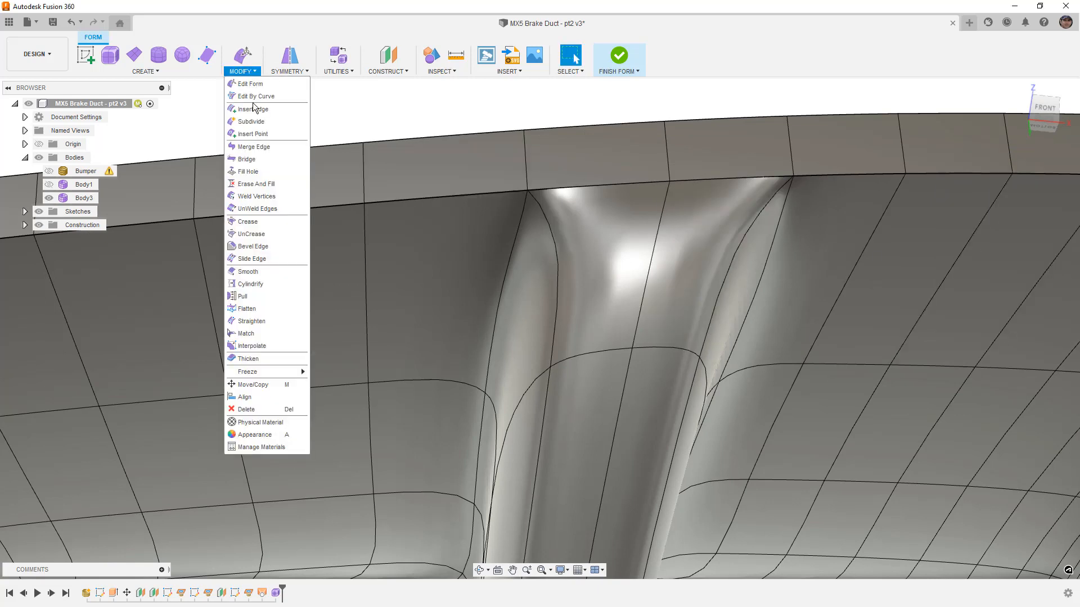
pyautogui.click(271, 235)
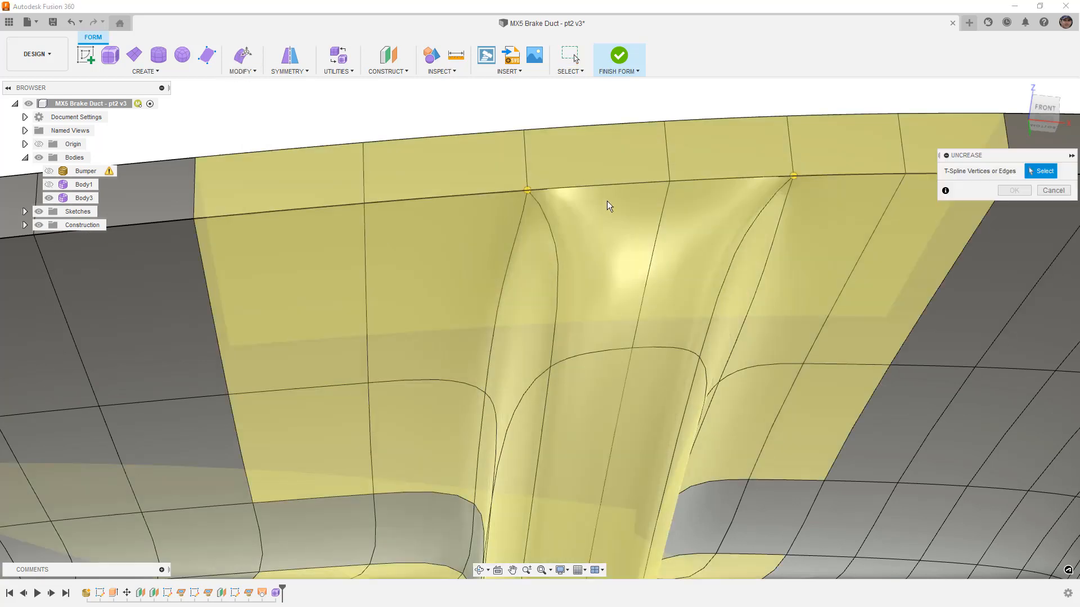
pyautogui.click(614, 185)
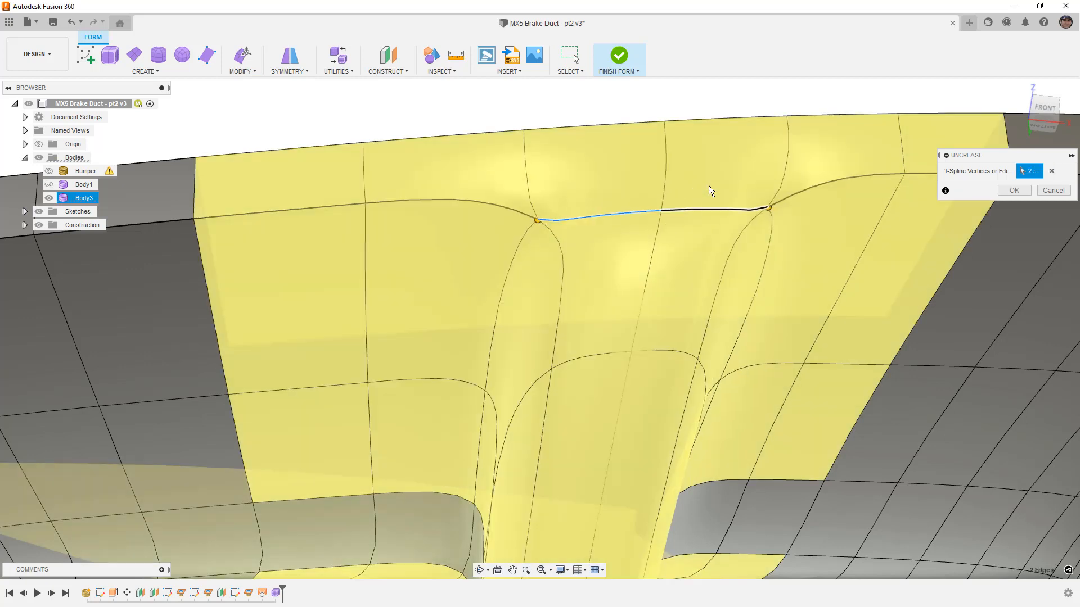
pyautogui.scroll(-5, 708, 186)
pyautogui.click(1002, 189)
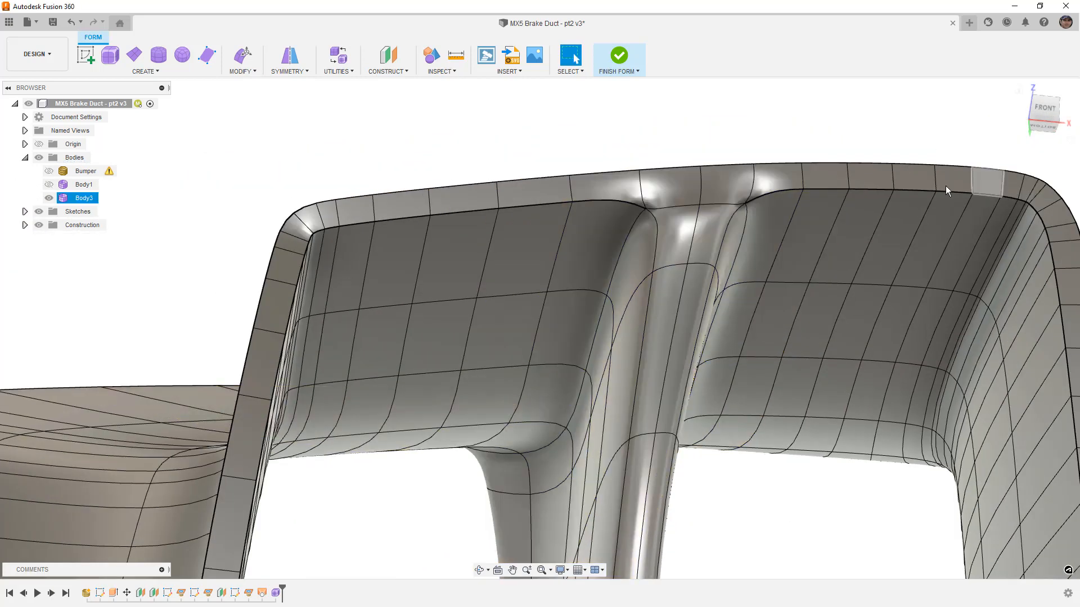
# Uncrease the rest of the rim edge loop around the outlet opening.
pyautogui.keyDown('shift'); pyautogui.moveTo(701, 192); pyautogui.dragTo(659, 126, button='middle'); pyautogui.keyUp('shift')
pyautogui.press('Escape')
pyautogui.rightClick(663, 127)
pyautogui.press('Escape')
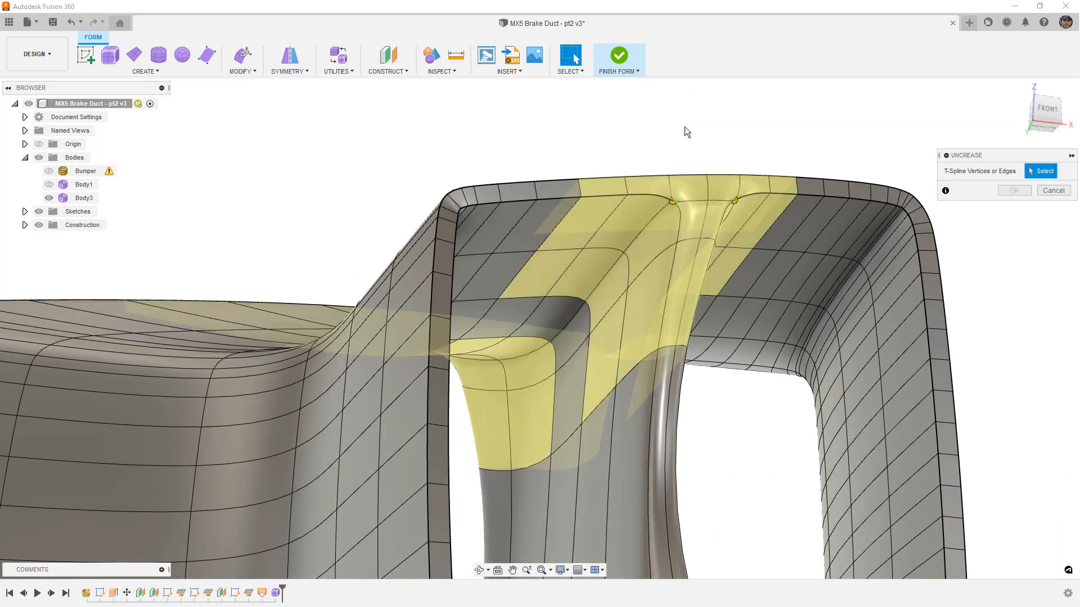
pyautogui.doubleClick(782, 194)
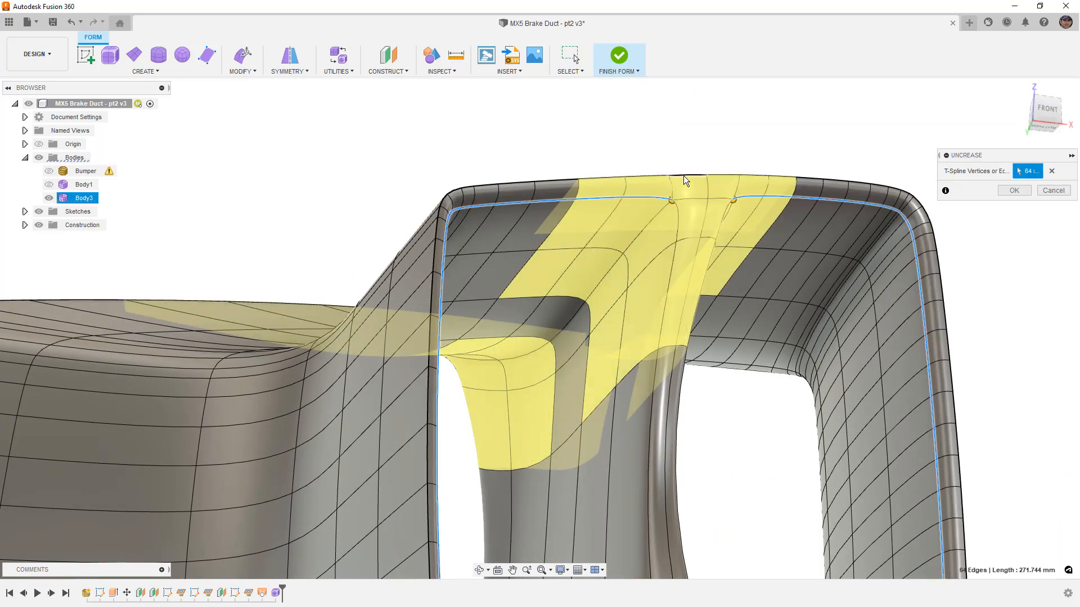
pyautogui.scroll(-3, 684, 176)
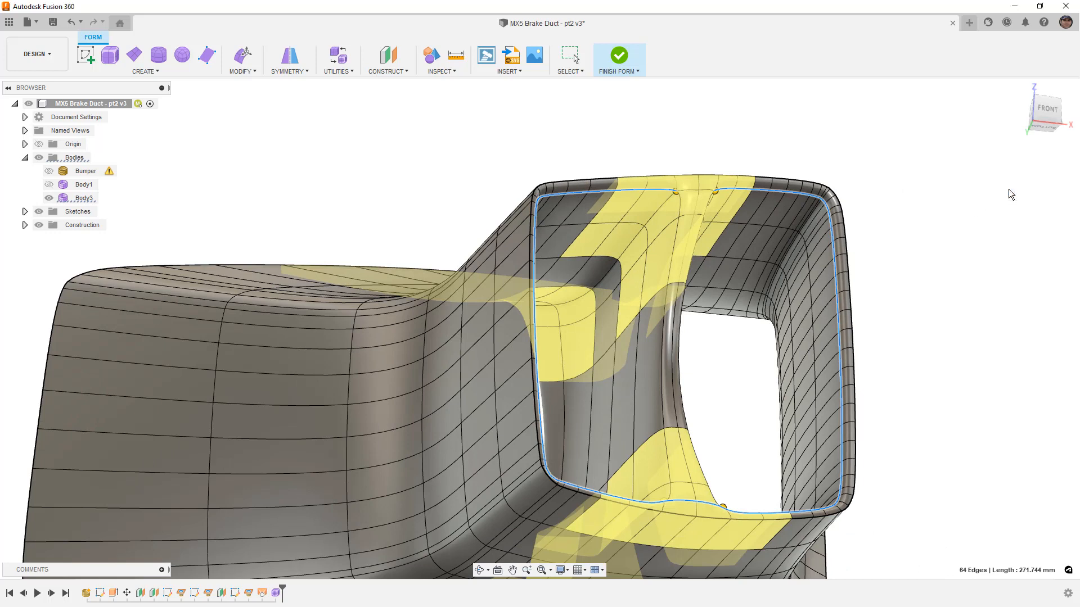
pyautogui.click(1013, 191)
# Crease the two long side edge chains of the strut's outlet-facing end, from the upper wall to the lower wall.
pyautogui.keyDown('shift'); pyautogui.moveTo(819, 238); pyautogui.dragTo(677, 186, button='middle'); pyautogui.keyUp('shift')
pyautogui.scroll(5, 673, 185)
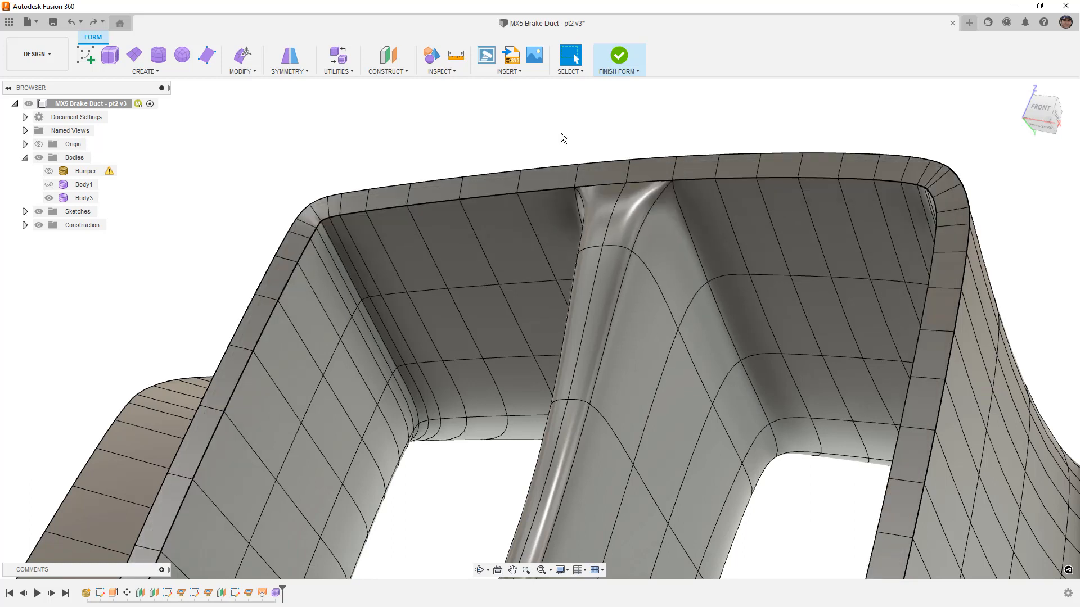
pyautogui.click(618, 203)
pyautogui.keyDown('shift'); pyautogui.moveTo(618, 204); pyautogui.dragTo(673, 221, button='middle'); pyautogui.keyUp('shift')
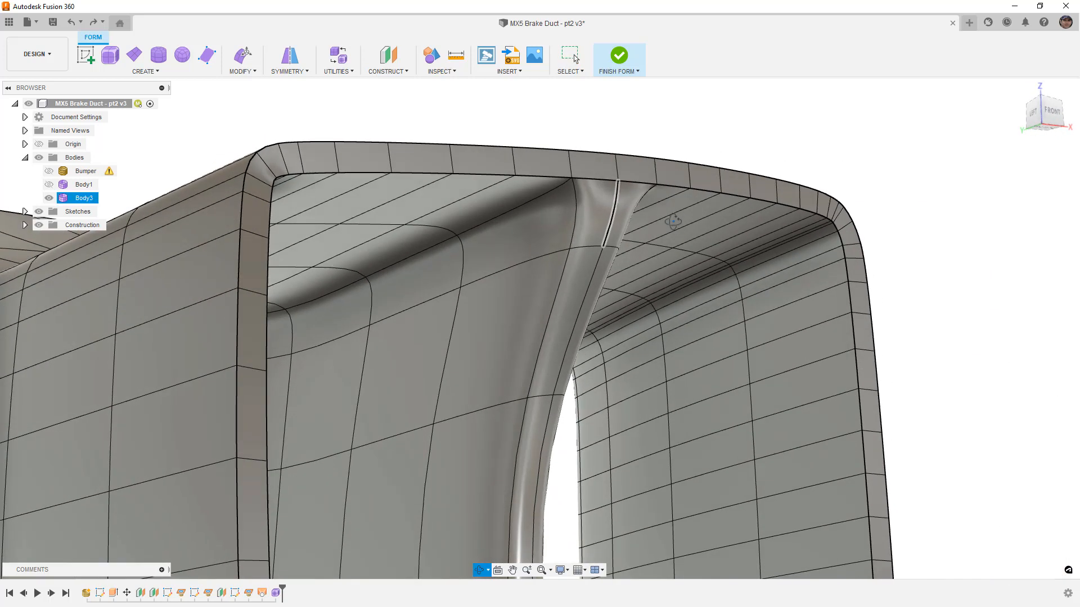
pyautogui.doubleClick(579, 201)
pyautogui.keyDown('shift'); pyautogui.doubleClick(637, 207); pyautogui.keyUp('shift')
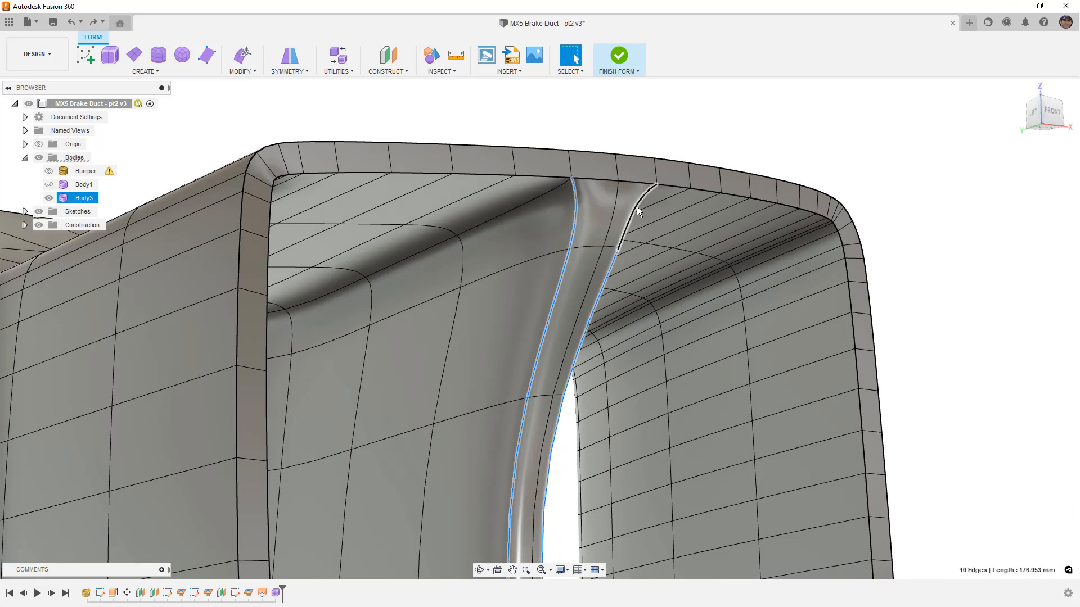
pyautogui.click(242, 71)
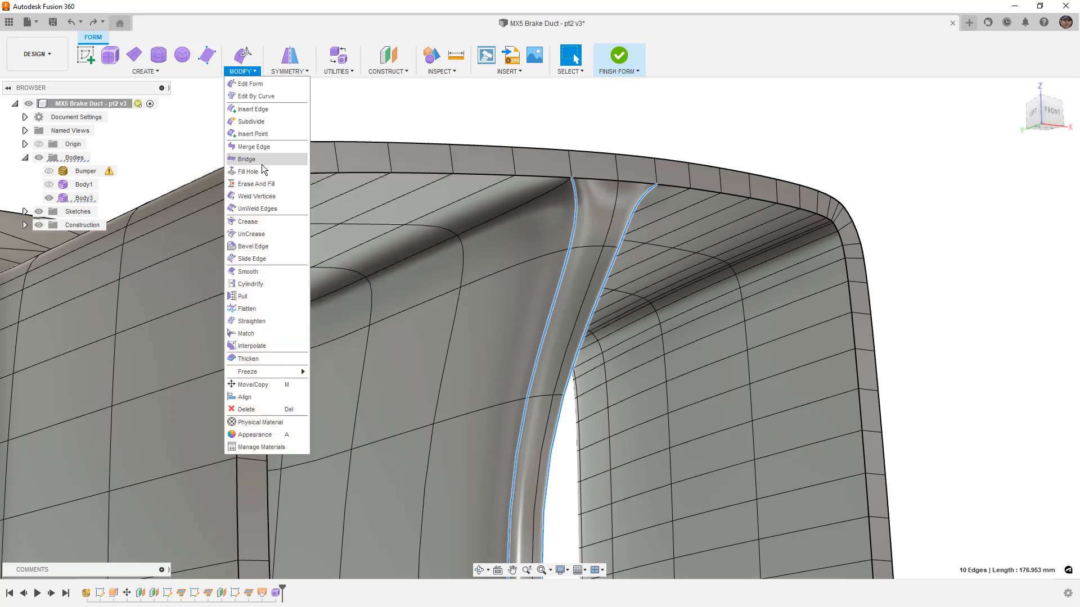
pyautogui.click(247, 221)
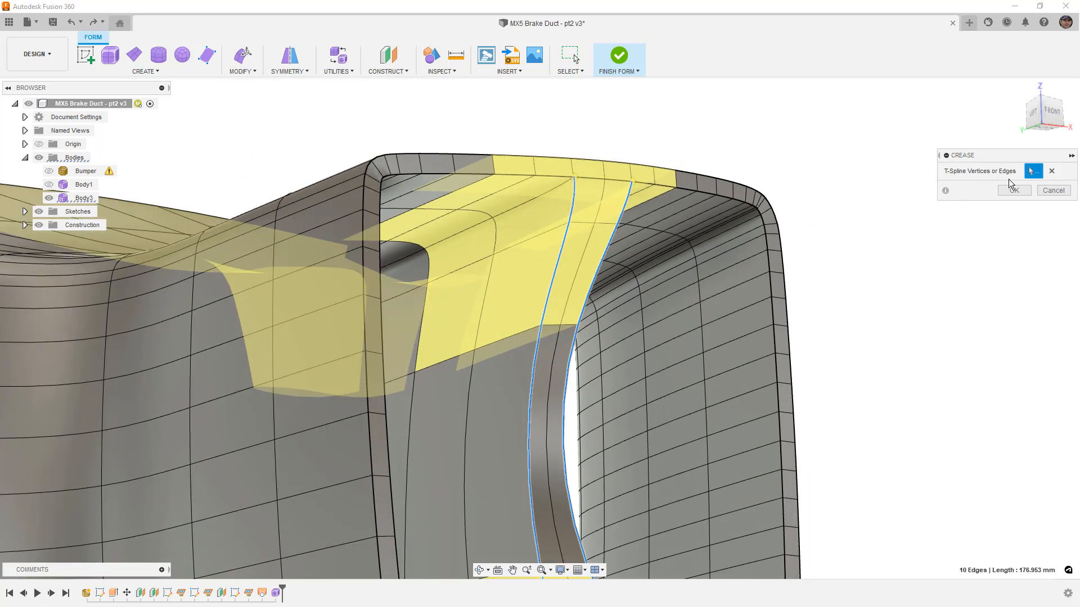
pyautogui.click(1014, 190)
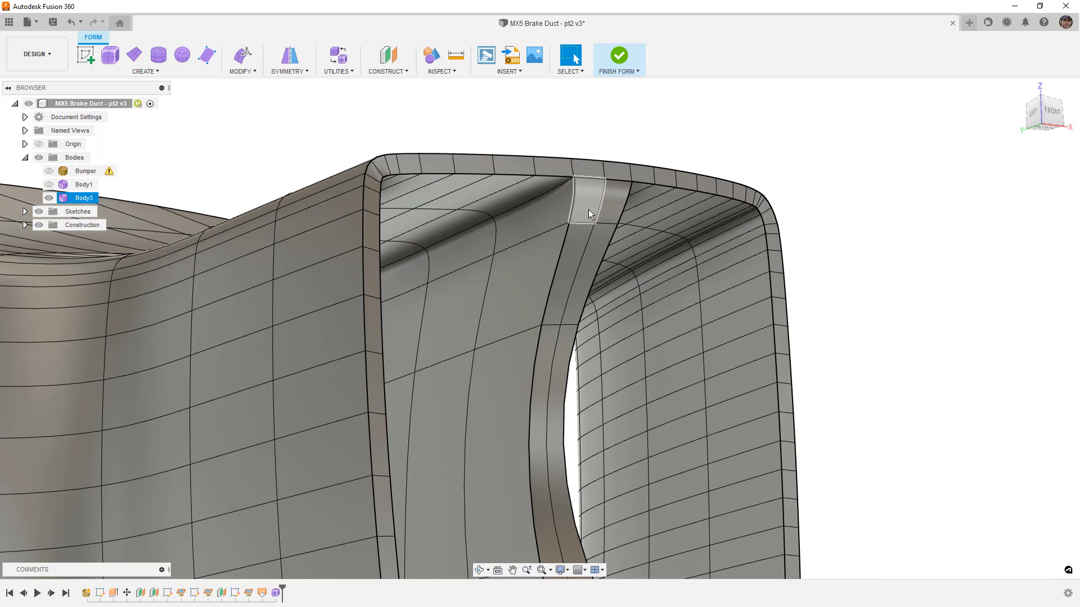
# Finish the form to convert the duct with its creased strut into a solid body.
pyautogui.scroll(-5, 589, 206)
pyautogui.keyDown('shift'); pyautogui.moveTo(588, 207); pyautogui.dragTo(579, 230, button='middle'); pyautogui.keyUp('shift')
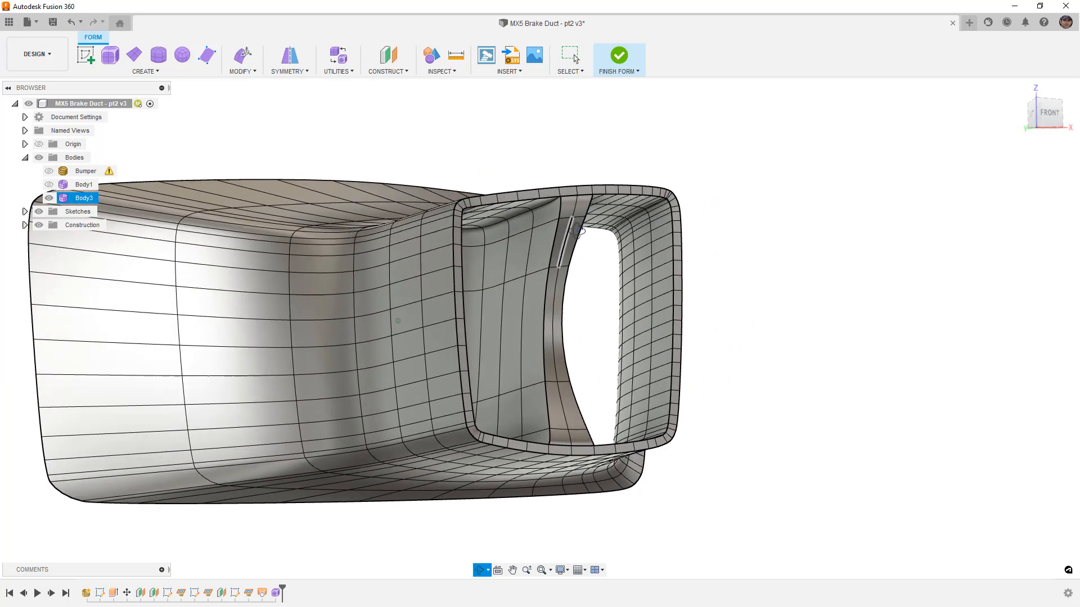
pyautogui.click(618, 56)
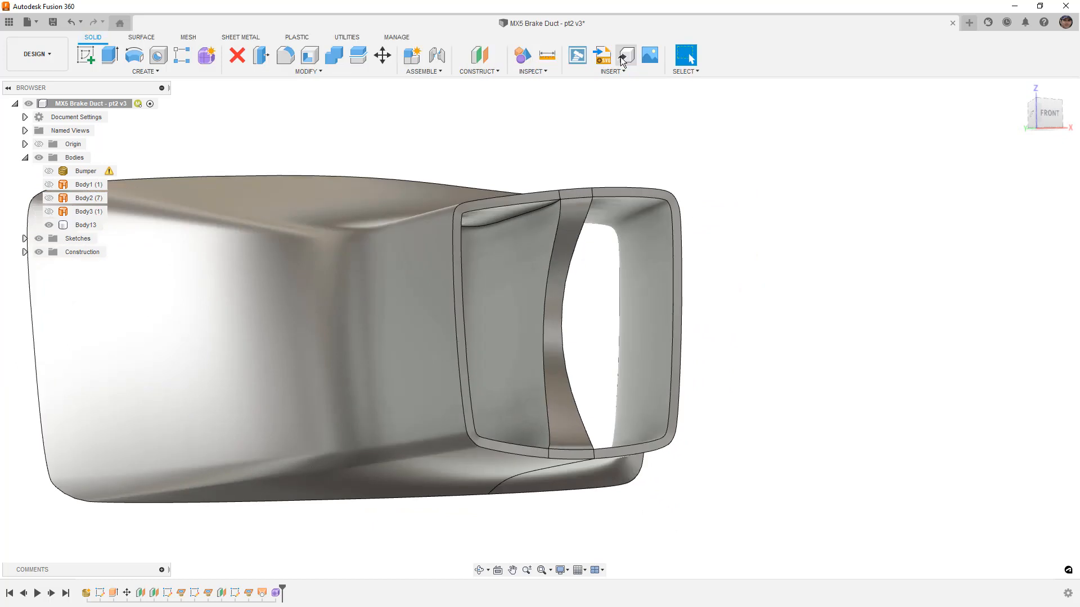
# Set up a section analysis through the solid duct on the XY plane, offset 300 mm upward.
pyautogui.scroll(-5, 616, 169)
pyautogui.keyDown('shift'); pyautogui.moveTo(551, 198); pyautogui.dragTo(677, 221, button='middle'); pyautogui.keyUp('shift')
pyautogui.click(548, 72)
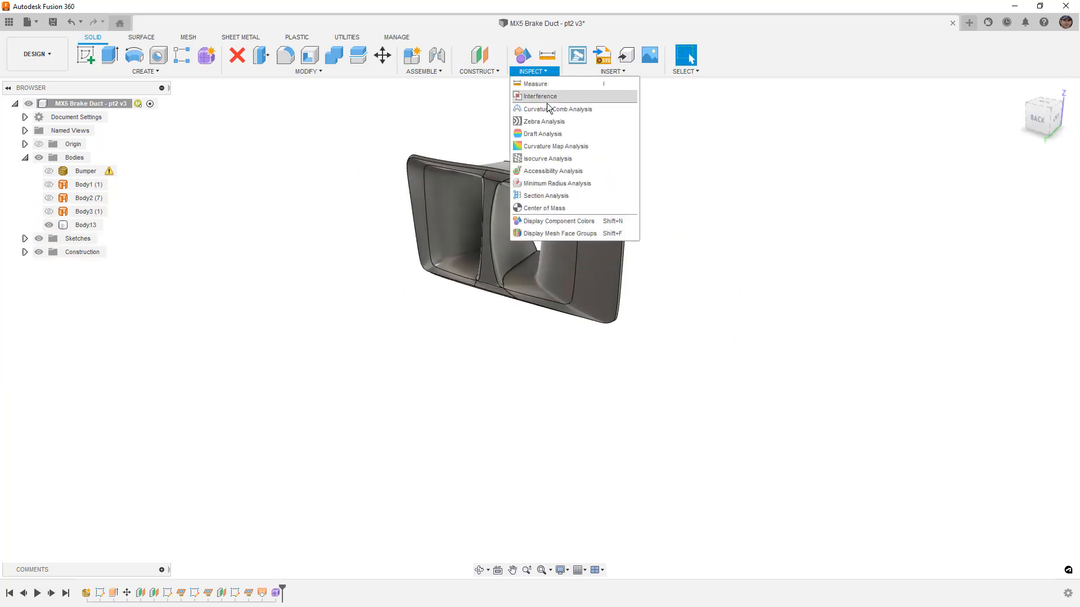
pyautogui.click(553, 202)
pyautogui.scroll(-5, 539, 292)
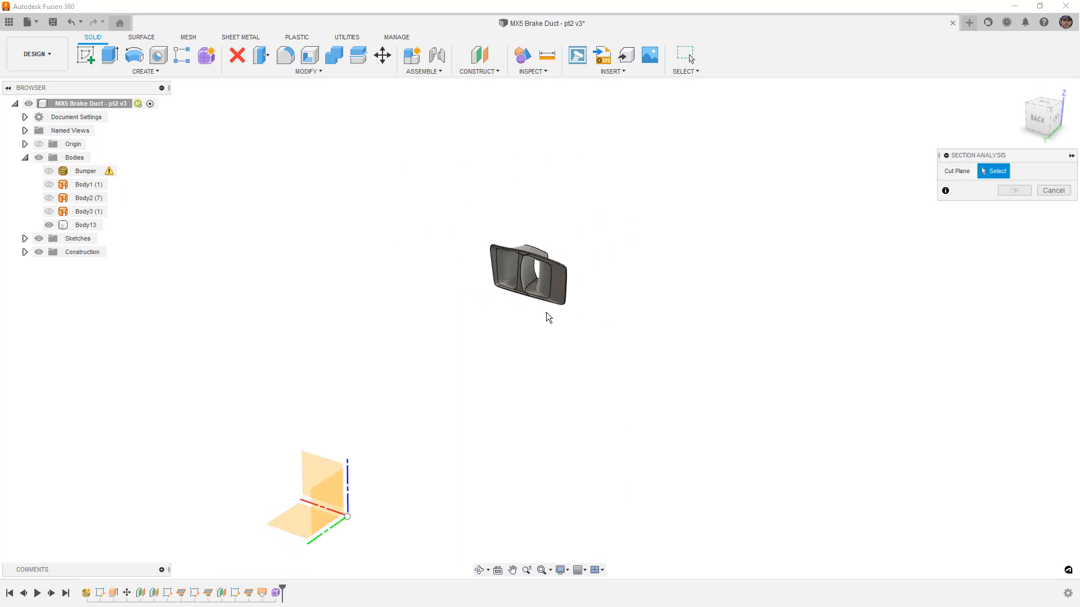
pyautogui.click(347, 483)
pyautogui.moveTo(385, 444); pyautogui.dragTo(387, 339)
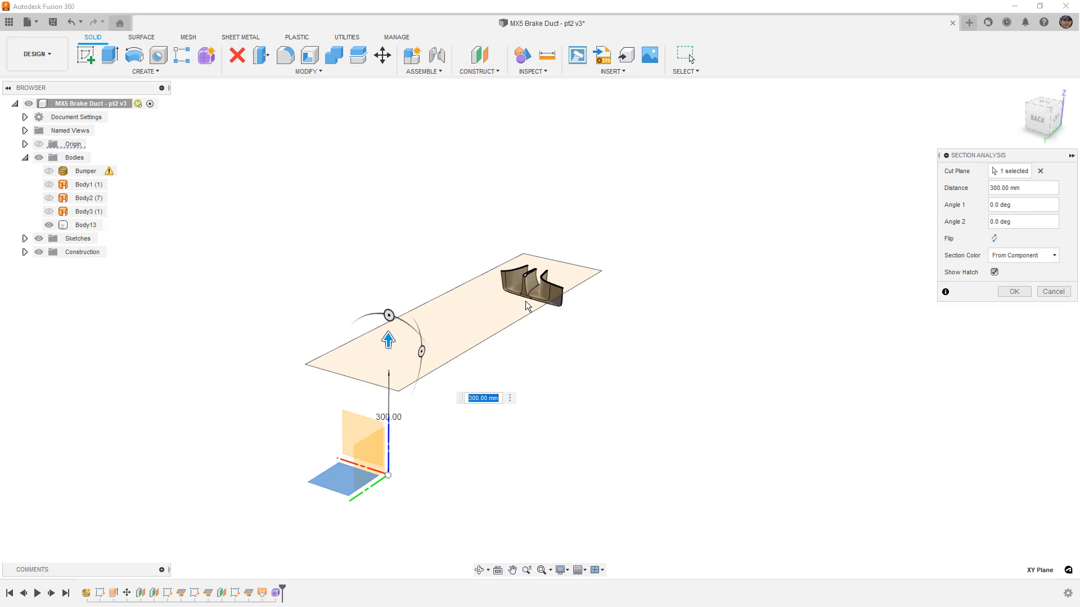
# Examine the sectioned strut and duct walls from several angles and discard the section analysis.
pyautogui.scroll(5, 469, 330)
pyautogui.keyDown('shift'); pyautogui.moveTo(469, 331); pyautogui.dragTo(534, 345, button='middle'); pyautogui.keyUp('shift')
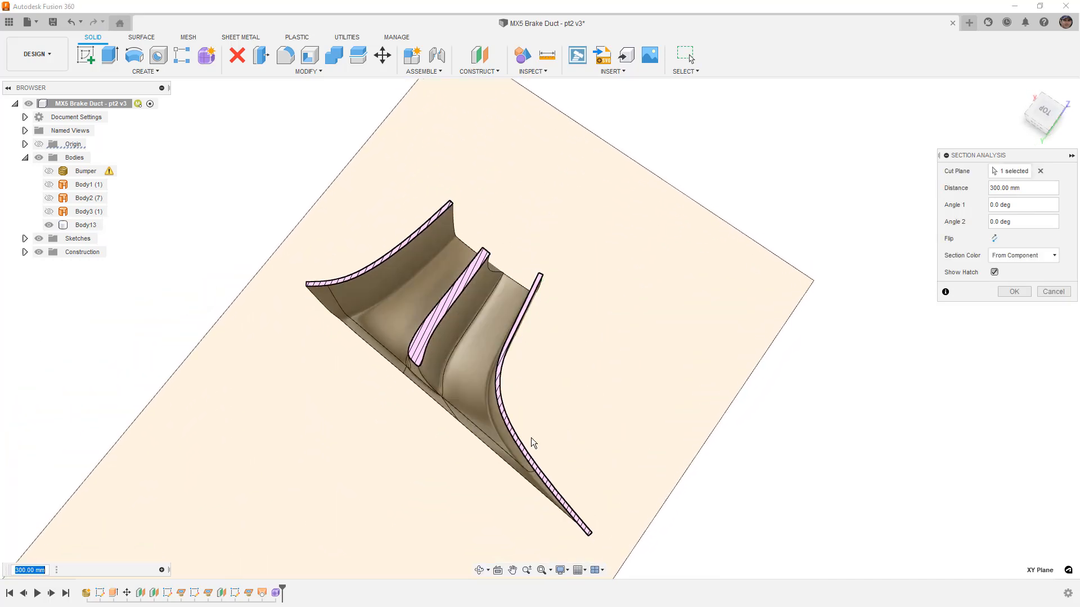
pyautogui.keyDown('shift'); pyautogui.moveTo(450, 245); pyautogui.dragTo(483, 260, button='middle'); pyautogui.keyUp('shift')
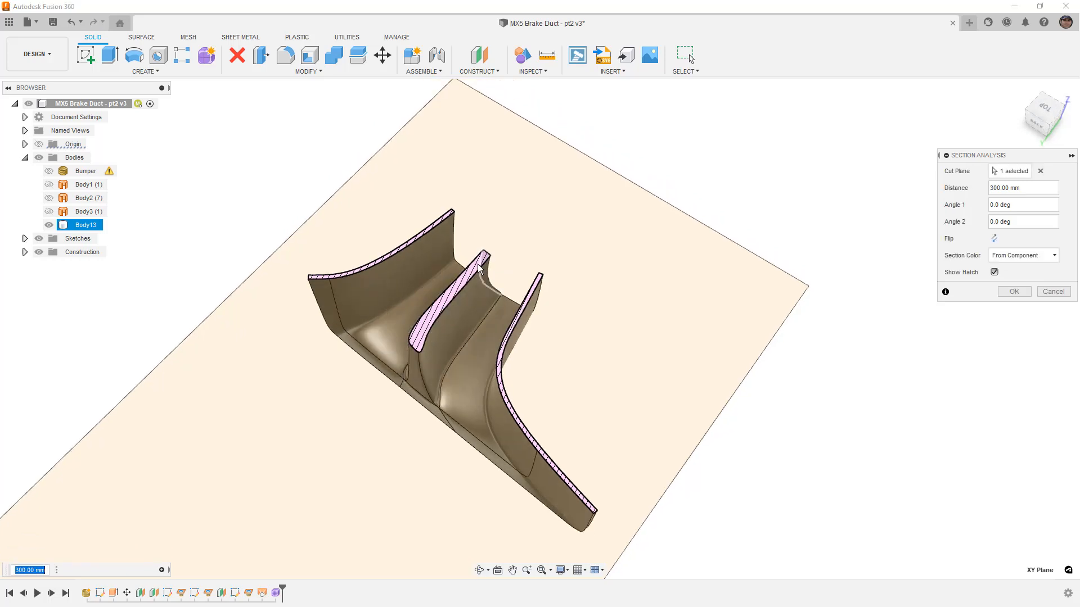
pyautogui.scroll(-6, 388, 429)
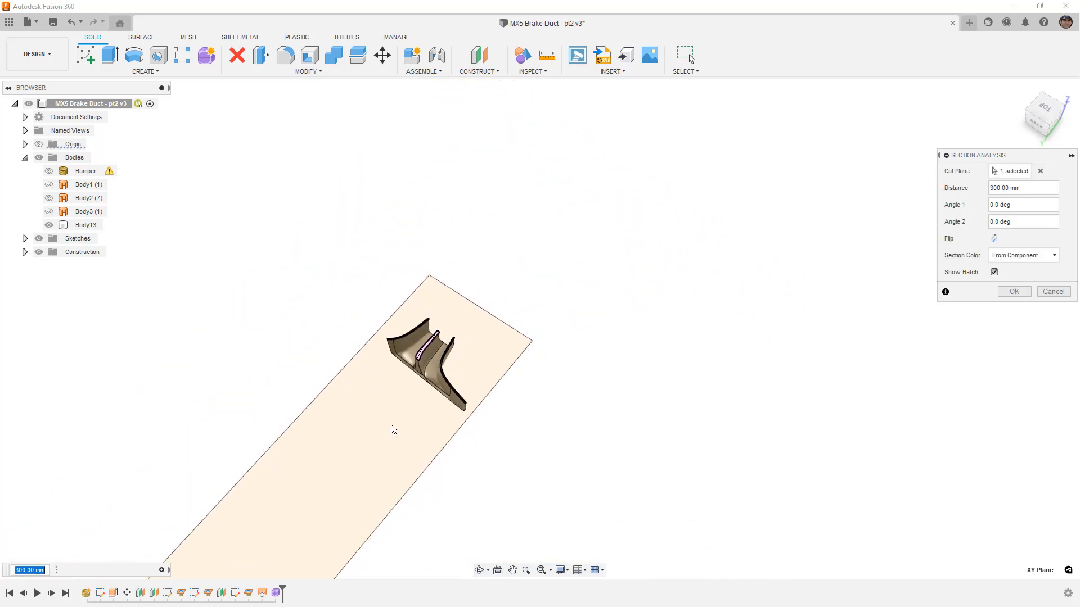
pyautogui.moveTo(393, 431); pyautogui.dragTo(518, 341, button='middle')
pyautogui.moveTo(348, 537)
pyautogui.mouseDown()
pyautogui.moveTo(345, 495)
pyautogui.moveTo(350, 538)
pyautogui.moveTo(349, 524)
pyautogui.mouseUp()
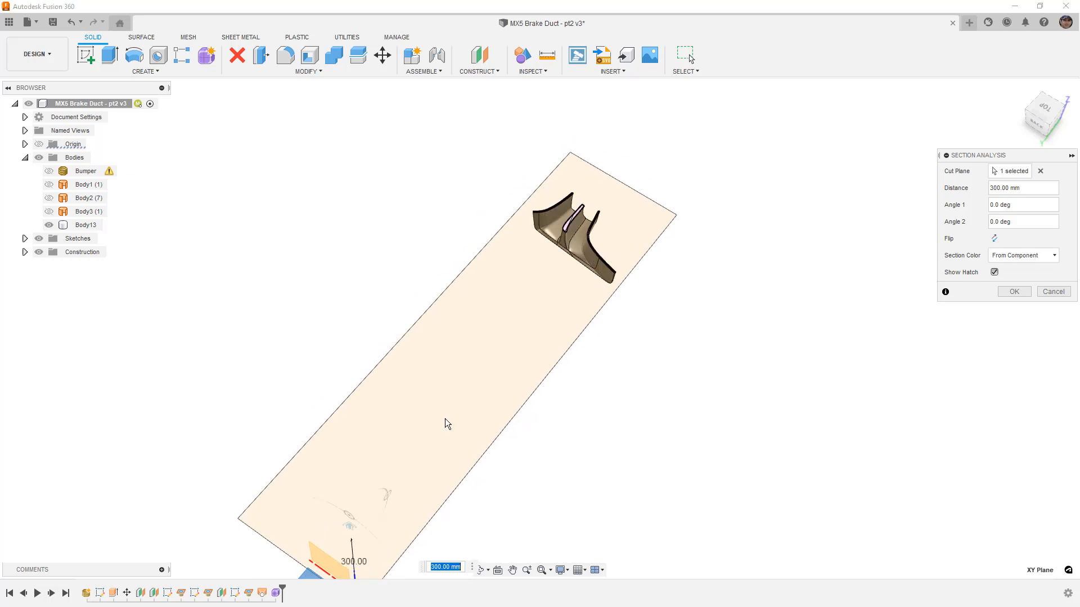
pyautogui.keyDown('shift'); pyautogui.moveTo(446, 424); pyautogui.dragTo(535, 383, button='middle'); pyautogui.keyUp('shift')
pyautogui.click(1053, 292)
pyautogui.click(572, 291)
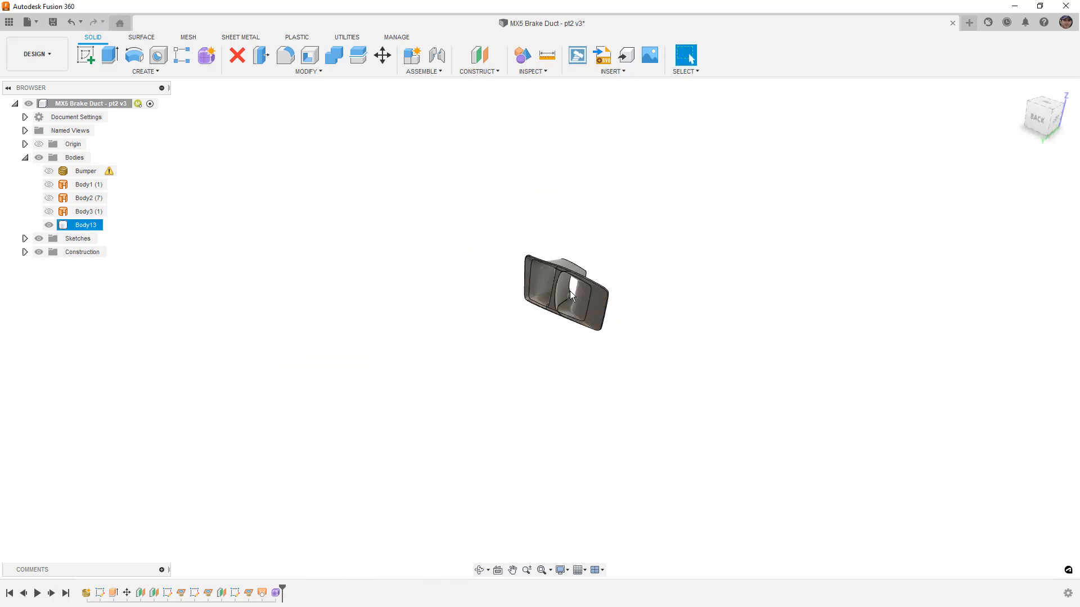
pyautogui.scroll(3, 571, 292)
pyautogui.moveTo(572, 293)
pyautogui.keyDown('shift'); pyautogui.mouseDown(button='middle')
pyautogui.moveTo(598, 273)
pyautogui.moveTo(620, 280)
pyautogui.moveTo(576, 275)
pyautogui.moveTo(561, 287)
pyautogui.mouseUp(button='middle'); pyautogui.keyUp('shift')
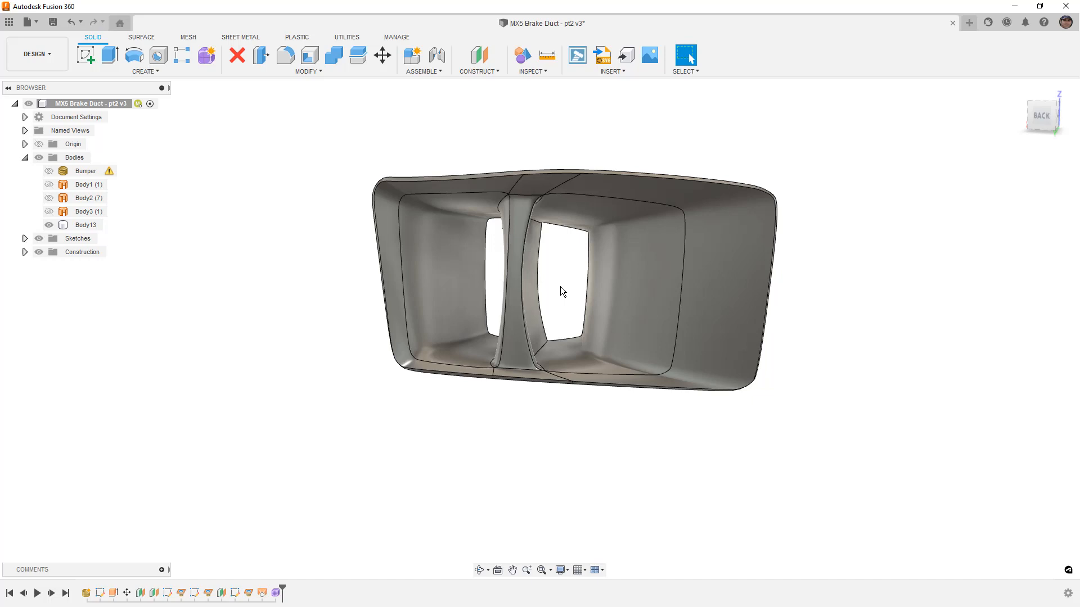
# Reopen the duct's form feature for editing and hide the Body1 form body.
pyautogui.doubleClick(275, 593)
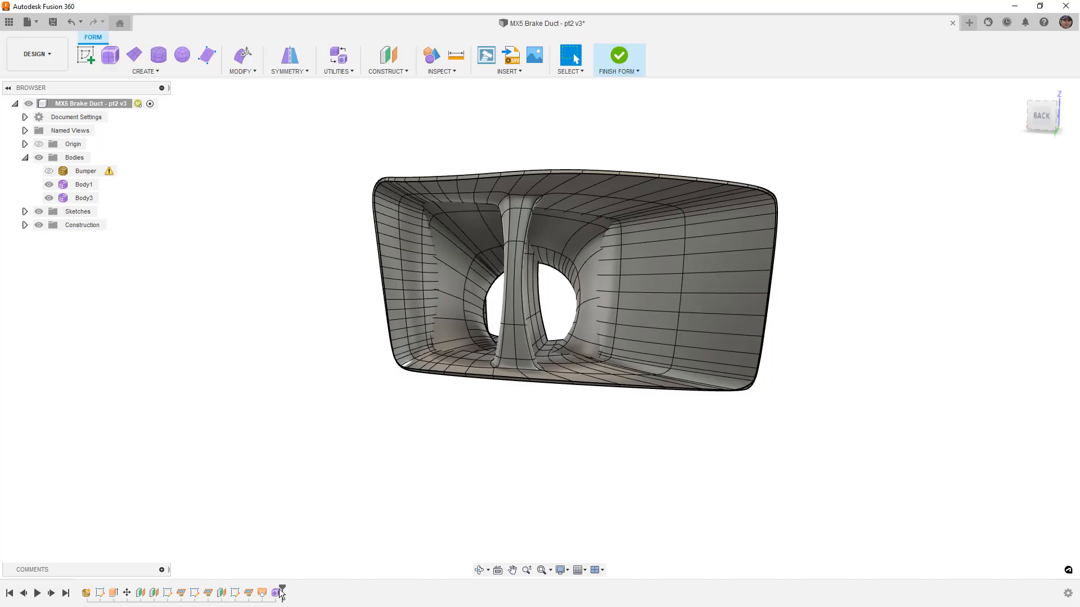
pyautogui.click(49, 185)
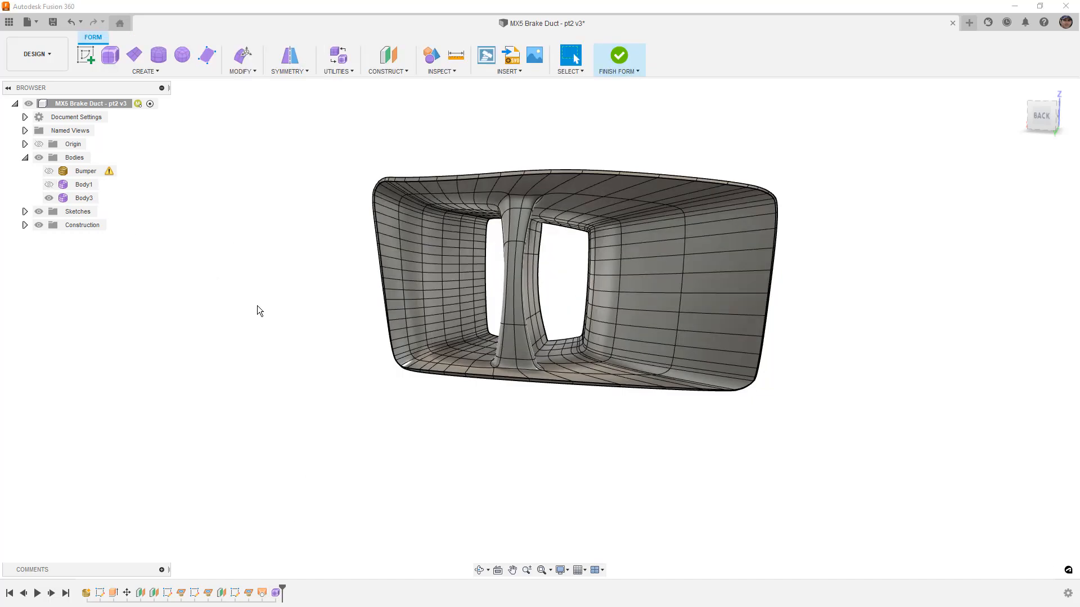
pyautogui.click(530, 205)
pyautogui.moveTo(604, 241)
pyautogui.keyDown('shift'); pyautogui.mouseDown(button='middle')
pyautogui.moveTo(581, 241)
pyautogui.moveTo(605, 239)
pyautogui.mouseUp(button='middle'); pyautogui.keyUp('shift')
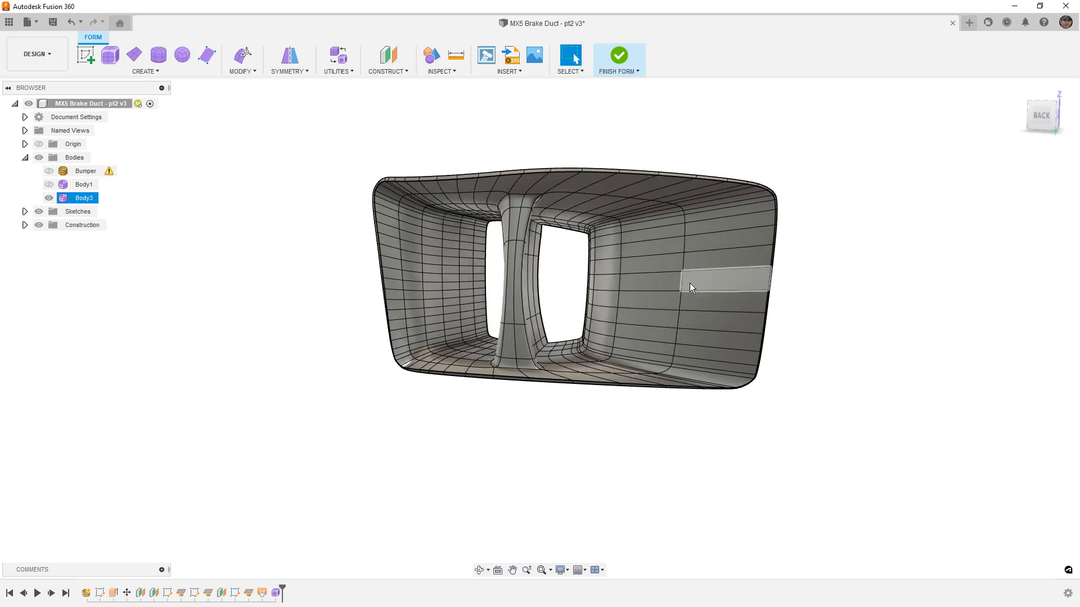
# Use Edit Form to shrink the 26-edge loop inside the wider inlet passage beside the strut, drawing the walls inward.
pyautogui.doubleClick(683, 278)
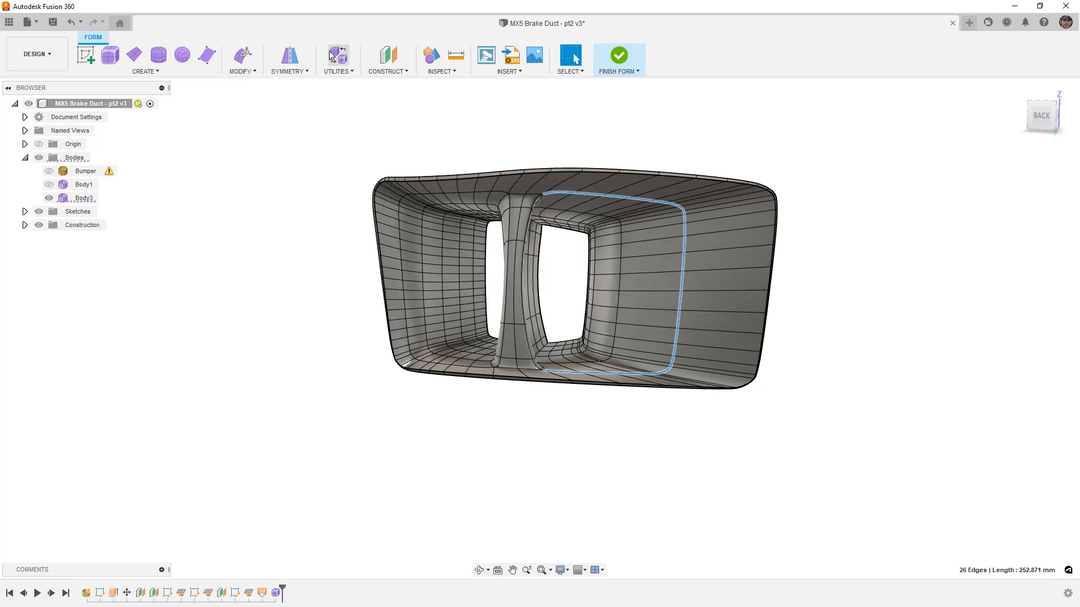
pyautogui.click(245, 55)
pyautogui.moveTo(611, 268)
pyautogui.mouseDown()
pyautogui.moveTo(621, 270)
pyautogui.moveTo(612, 259)
pyautogui.moveTo(613, 277)
pyautogui.moveTo(604, 267)
pyautogui.mouseUp()
pyautogui.keyDown('shift'); pyautogui.moveTo(595, 291); pyautogui.dragTo(595, 242, button='middle'); pyautogui.keyUp('shift')
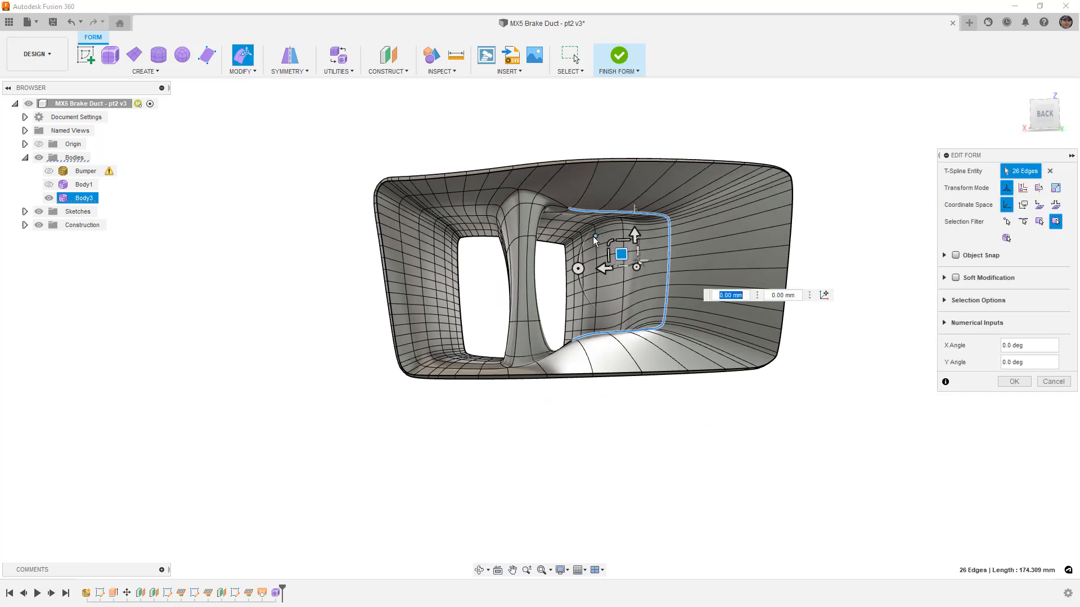
pyautogui.scroll(1, 594, 231)
pyautogui.scroll(3, 592, 230)
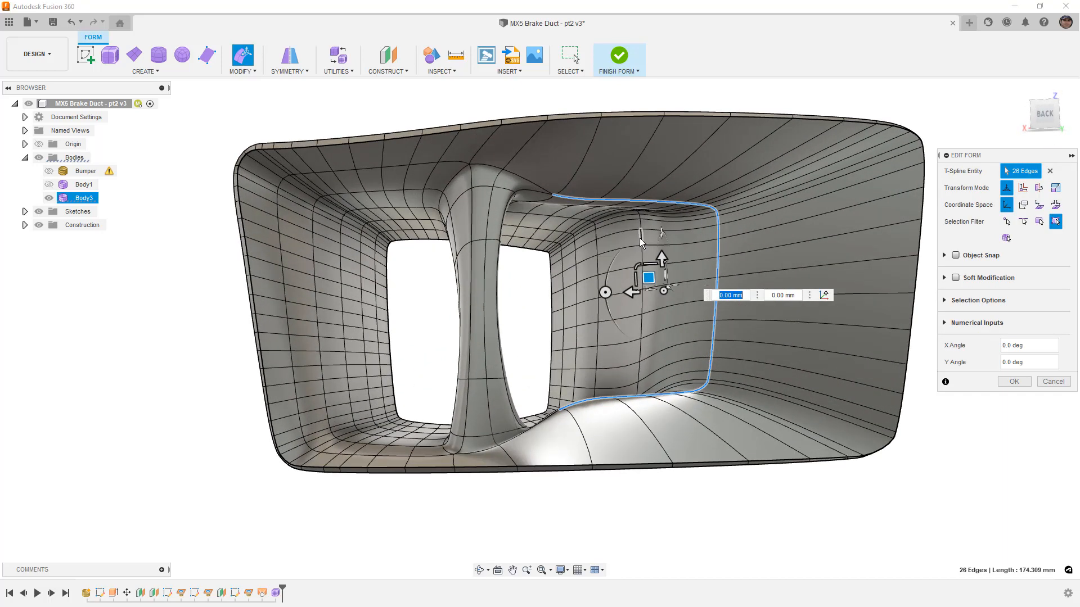
# Rescale the deeper 31-edge loop that runs around the same passage and the strut's side, and accept the form edits.
pyautogui.doubleClick(640, 239)
pyautogui.click(579, 283)
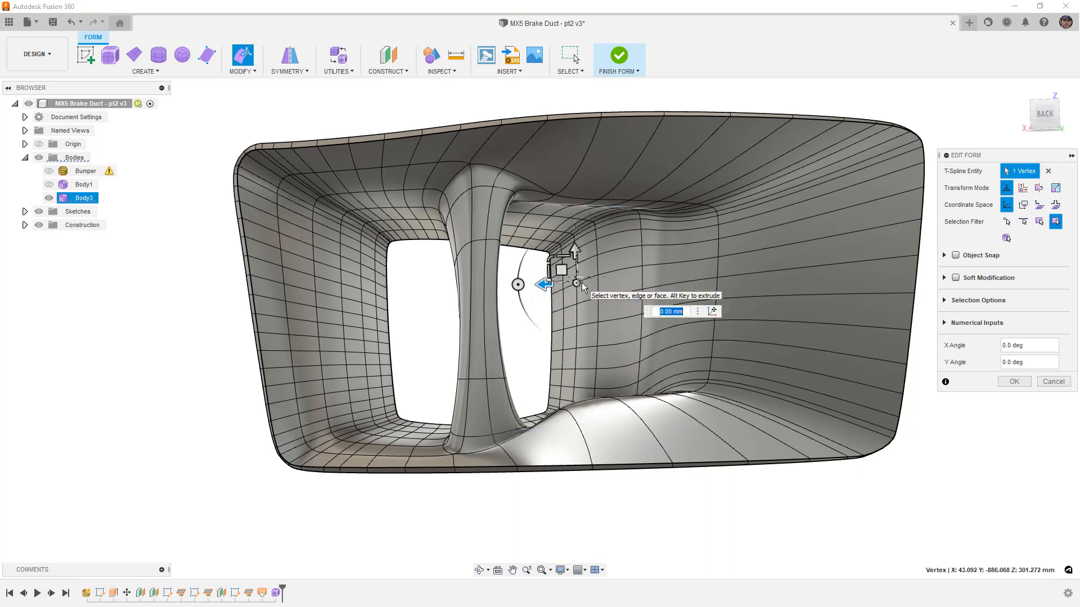
pyautogui.doubleClick(640, 252)
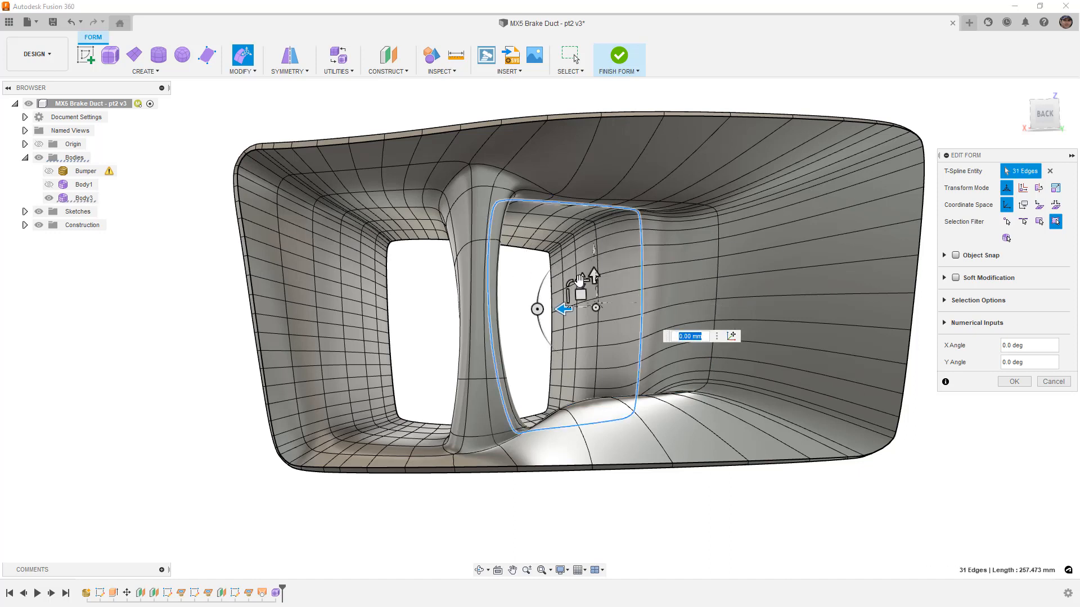
pyautogui.moveTo(579, 280)
pyautogui.mouseDown()
pyautogui.moveTo(588, 296)
pyautogui.moveTo(565, 288)
pyautogui.mouseUp()
pyautogui.scroll(-3, 597, 250)
pyautogui.keyDown('shift'); pyautogui.moveTo(843, 419); pyautogui.dragTo(786, 431, button='middle'); pyautogui.keyUp('shift')
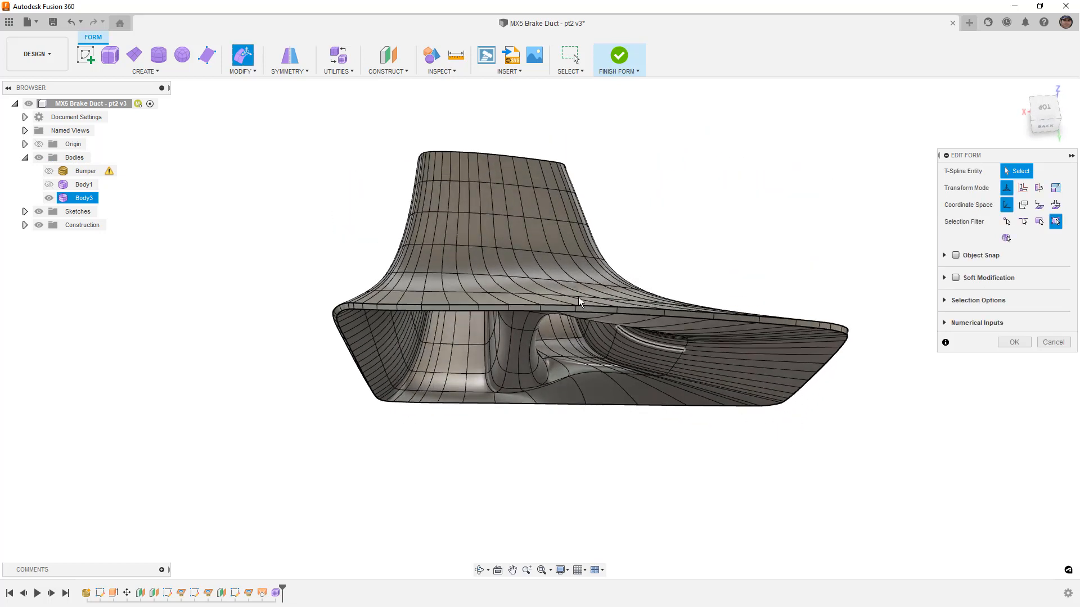
pyautogui.click(1016, 344)
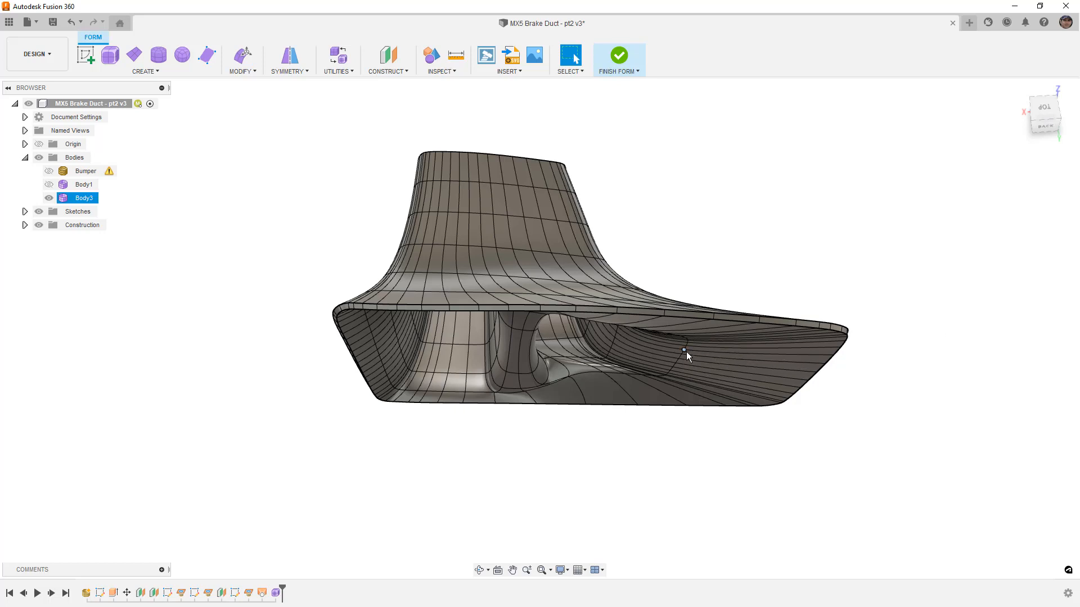
# Finish the form to rebuild the solid duct and inspect its reshaped inlet passage from the back.
pyautogui.click(624, 61)
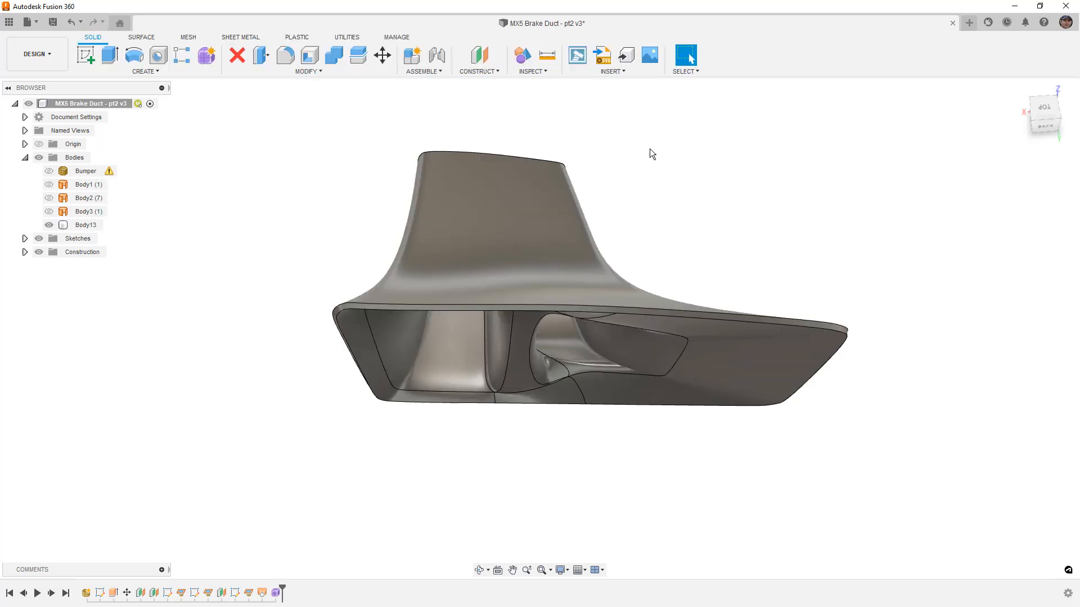
pyautogui.click(724, 365)
pyautogui.keyDown('shift'); pyautogui.moveTo(723, 364); pyautogui.dragTo(694, 306, button='middle'); pyautogui.keyUp('shift')
pyautogui.click(824, 298)
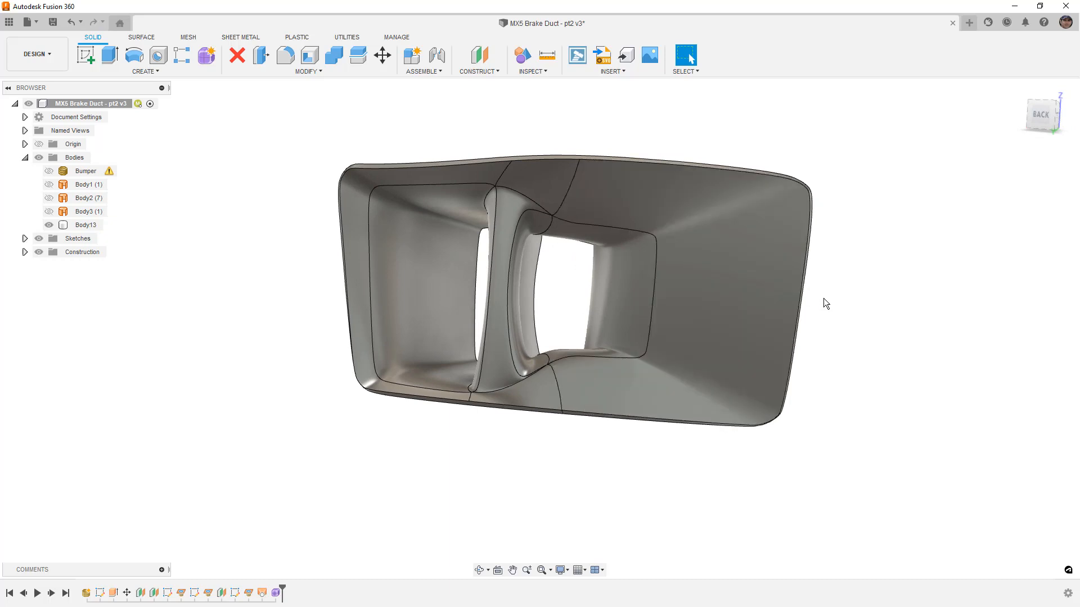